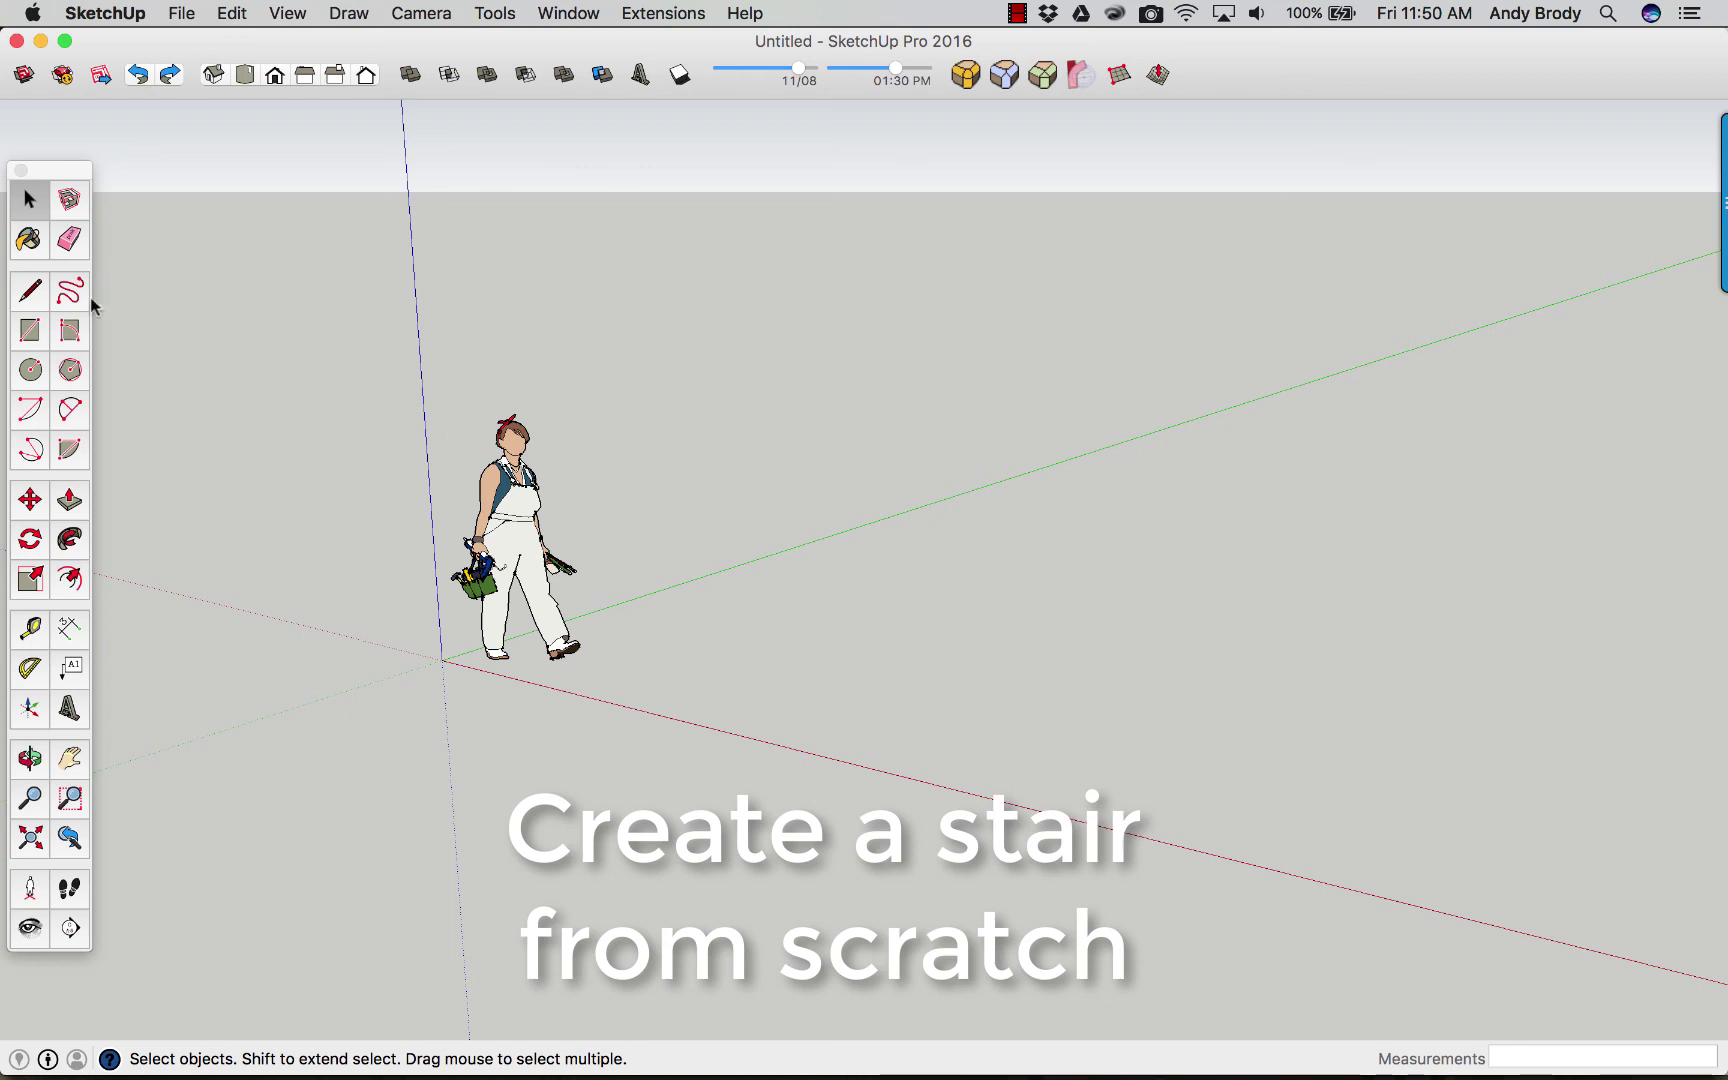
Draw a 44 by 11 inch rectangle on the ground plane beside the scale figure as the tread footprint.
{"action": "left_click", "coordinate": [30, 330]}
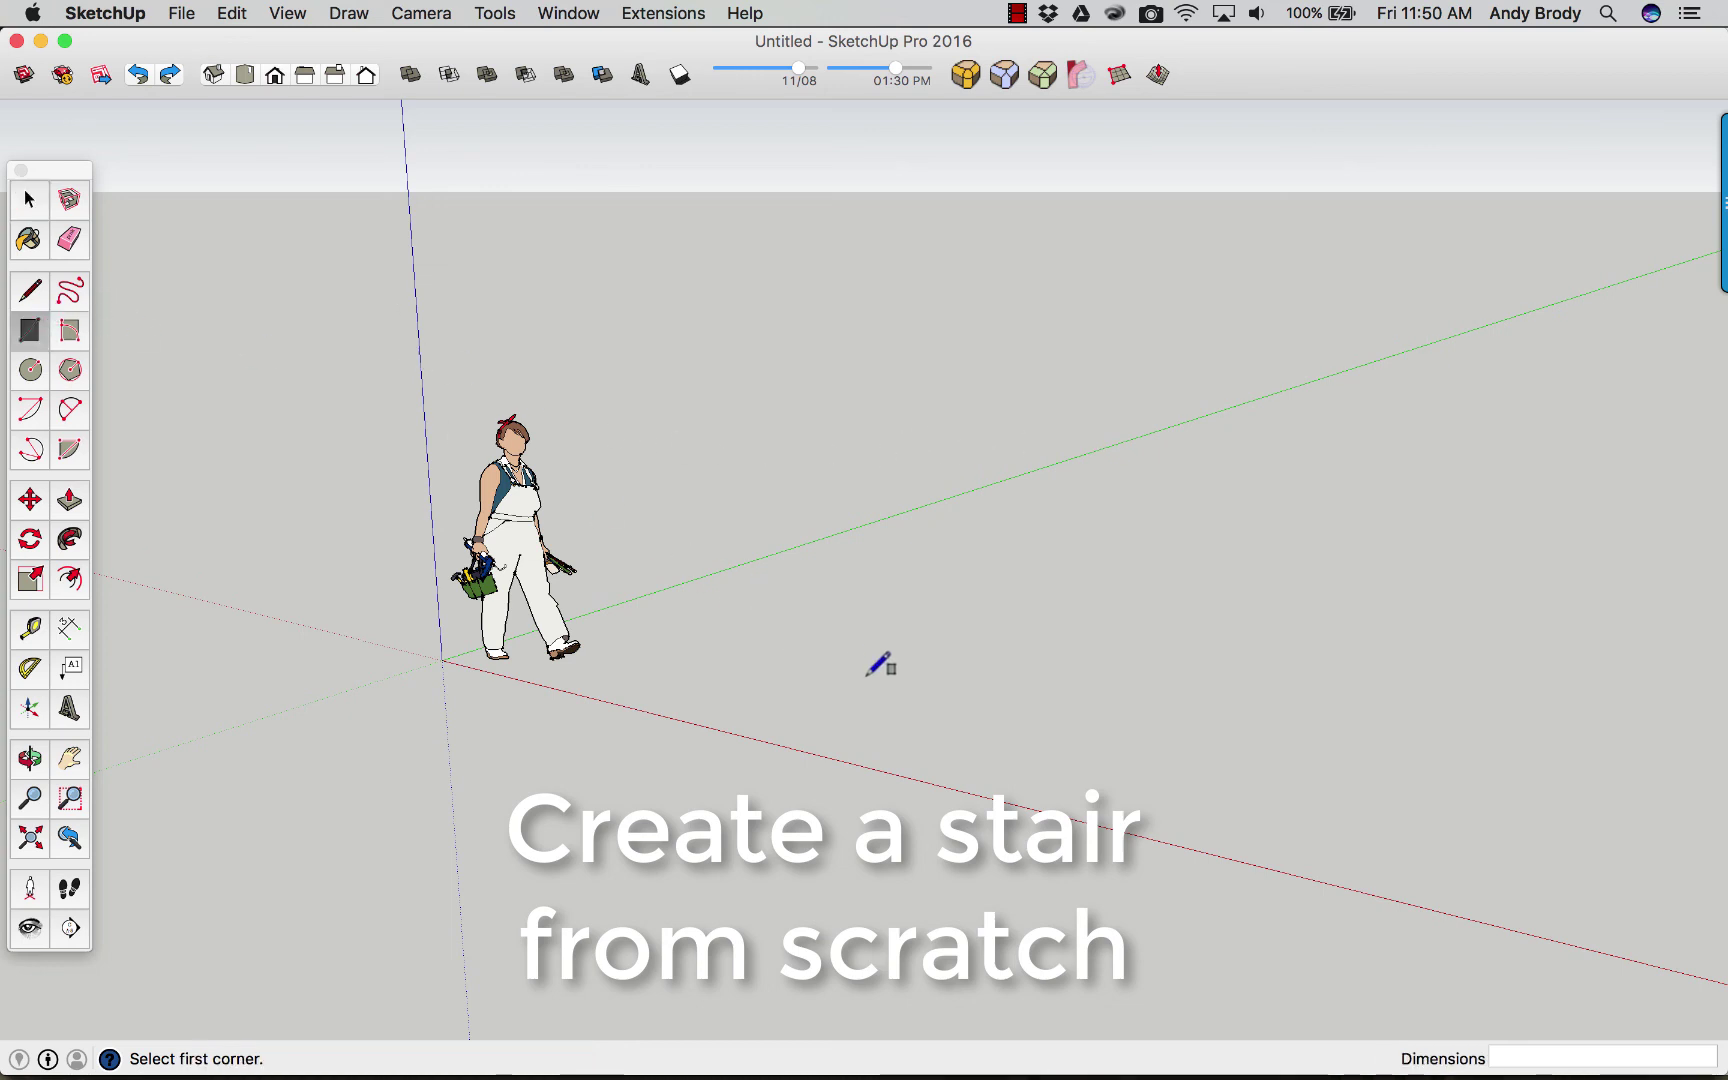
{"action": "left_click", "coordinate": [834, 654]}
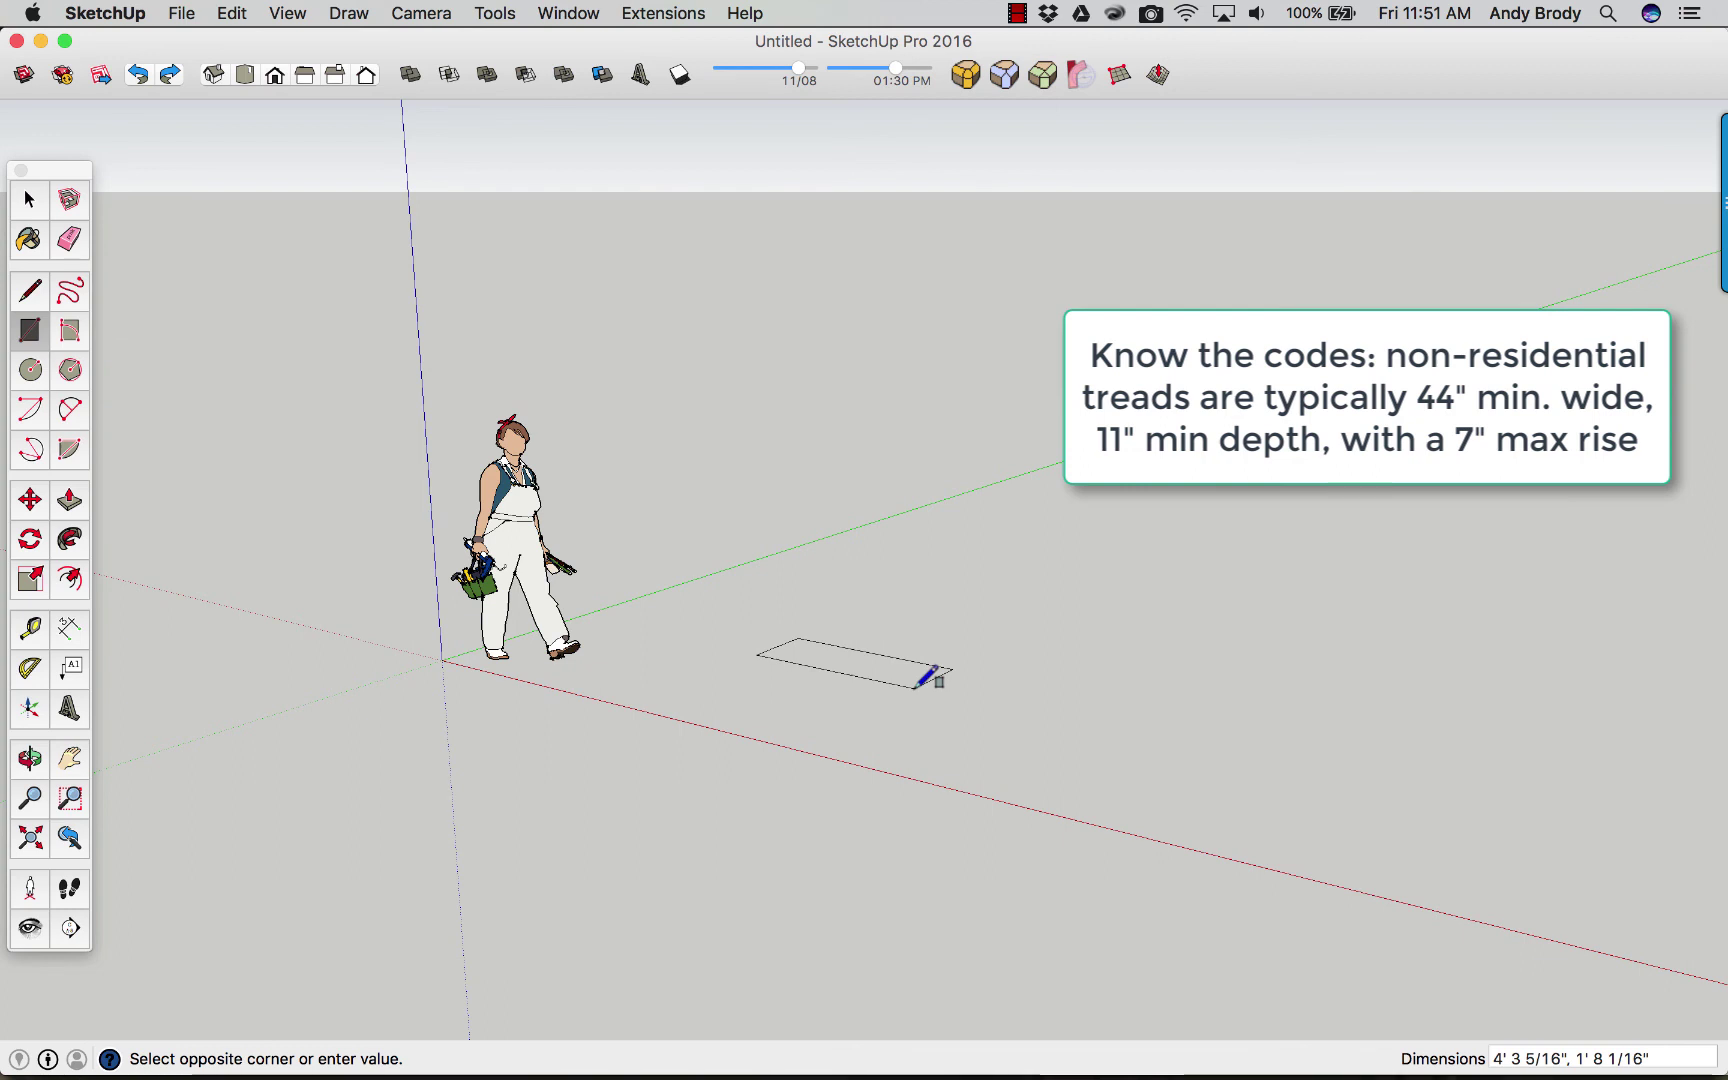
{"action": "type", "text": "44,11"}
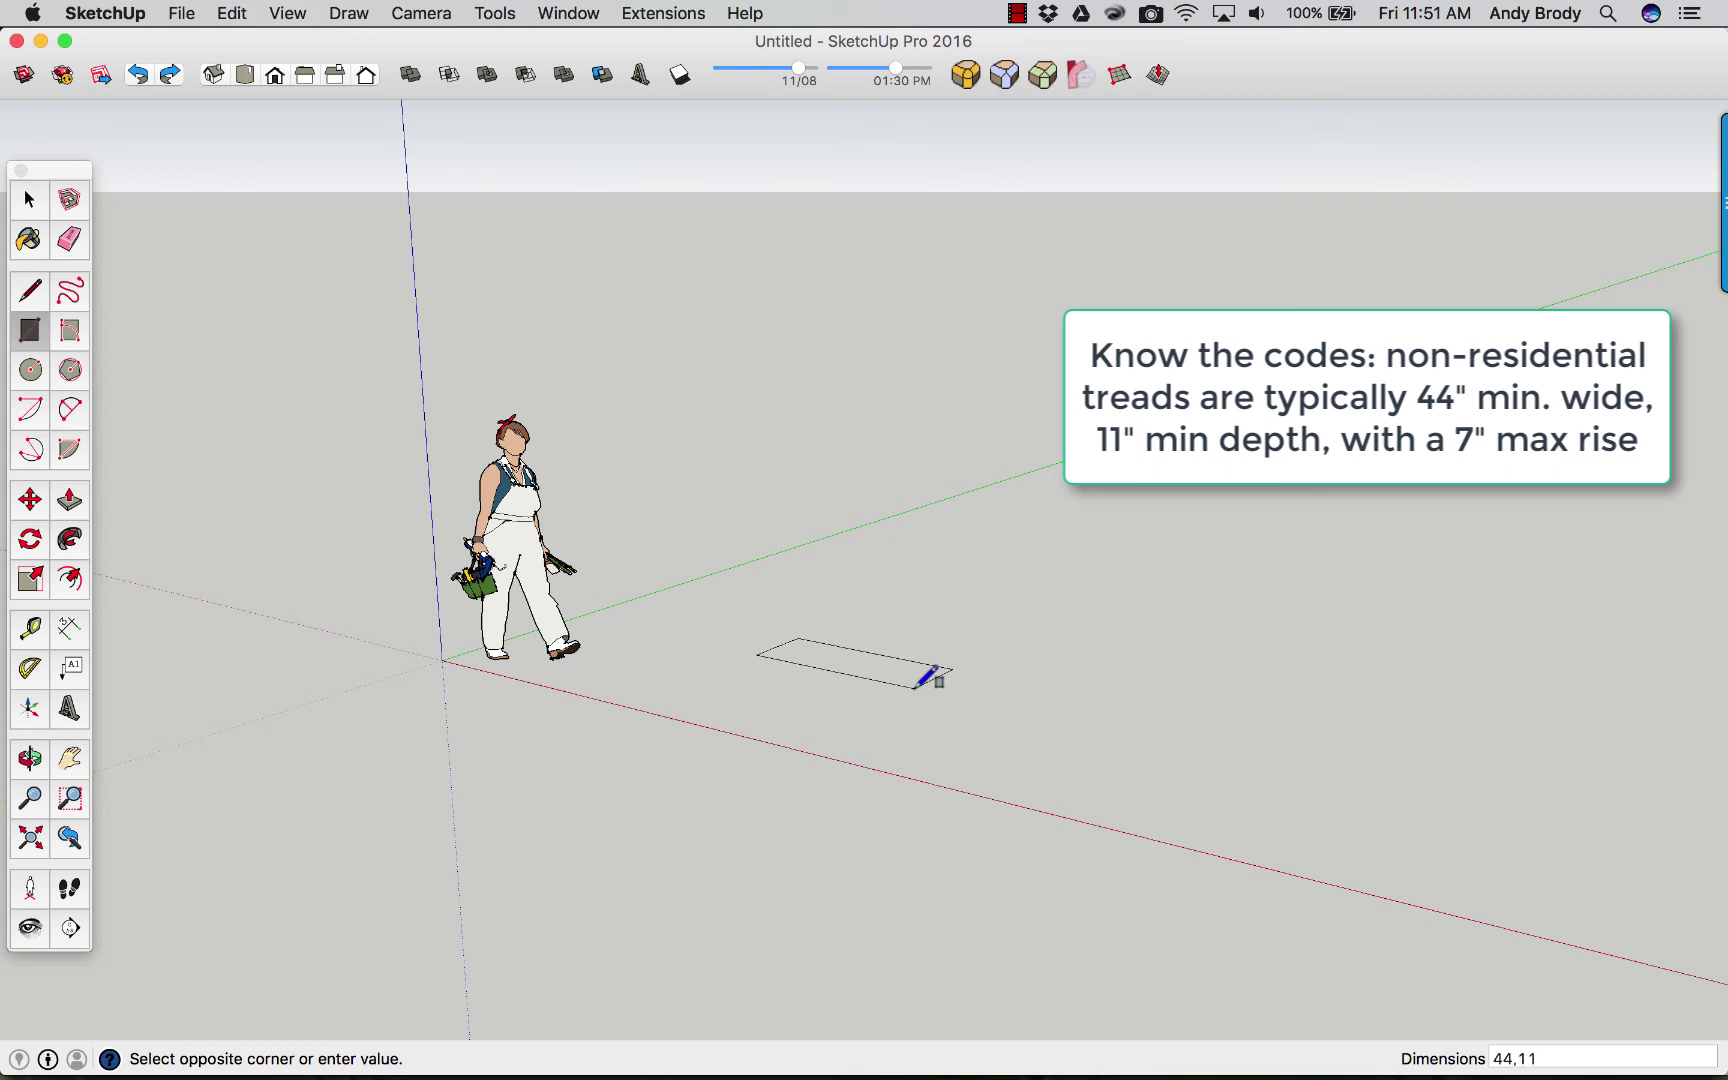
{"action": "key", "text": "Return"}
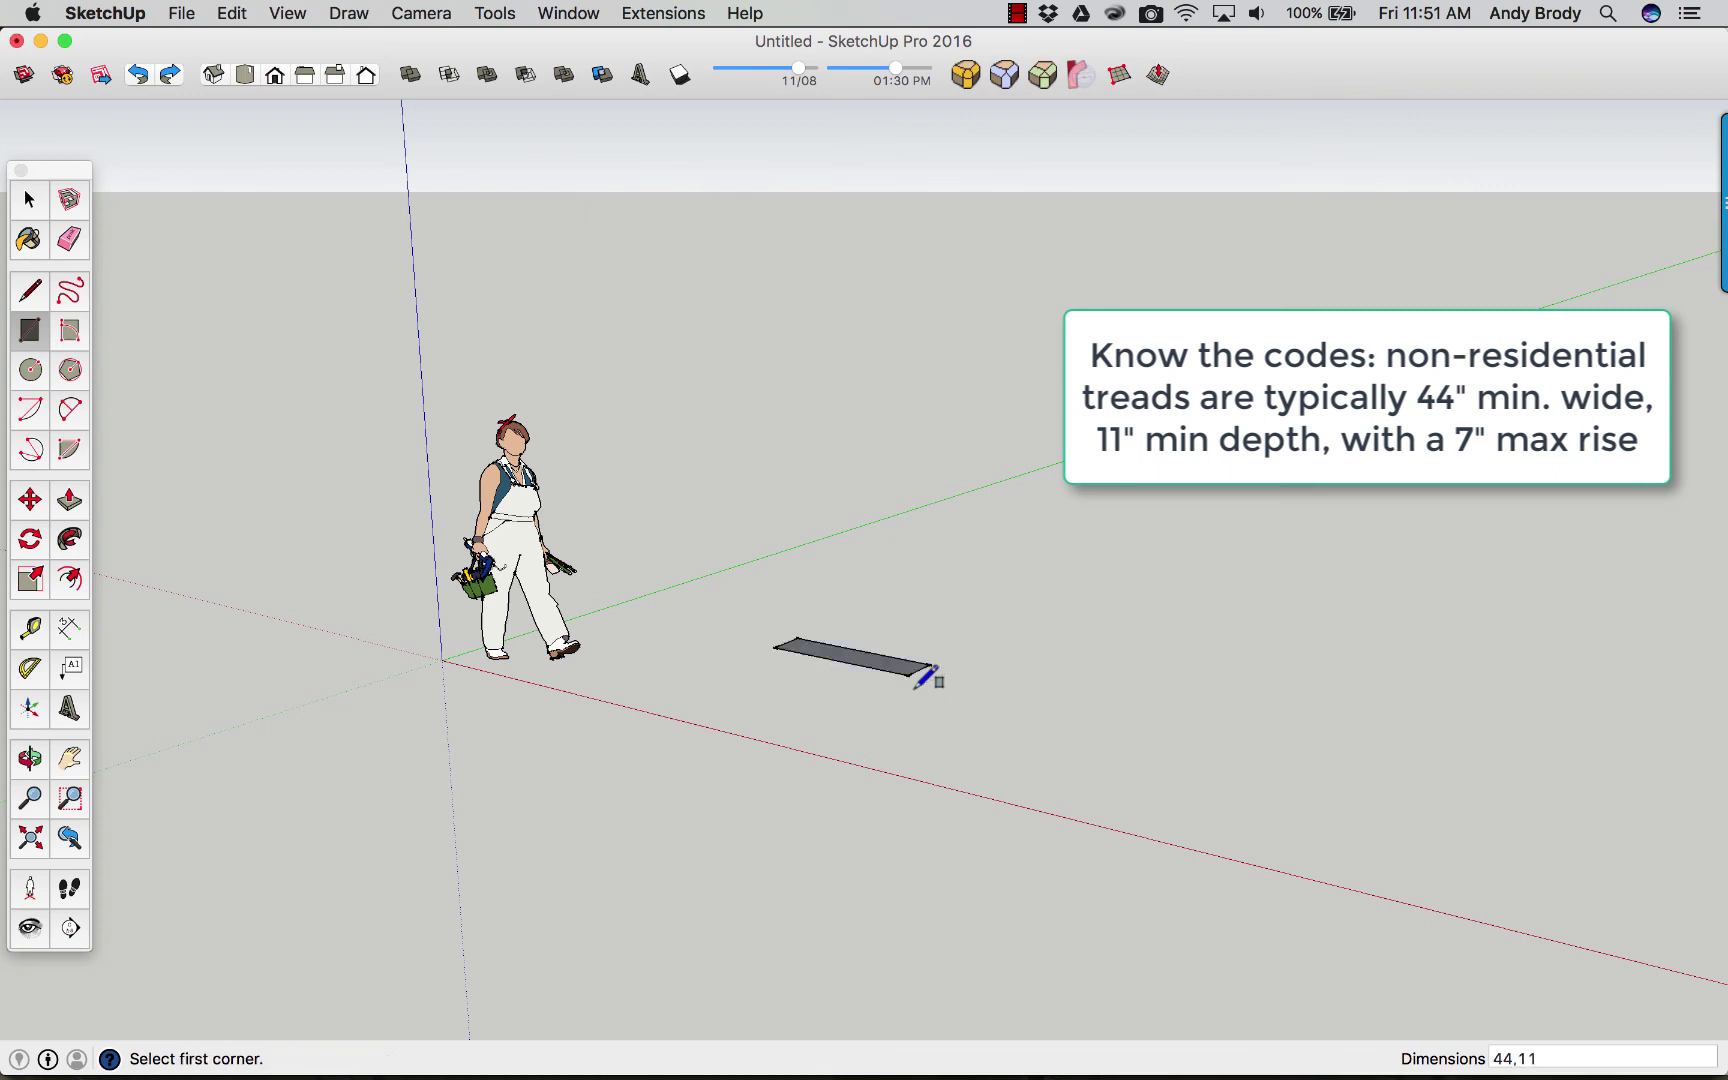
Extrude the tread rectangle upward 7 inches with Push/Pull to form a solid step.
{"action": "scroll", "coordinate": [926, 663], "scroll_direction": "up", "scroll_amount": 5}
{"action": "key", "text": "o"}
{"action": "mouse_move", "coordinate": [833, 694]}
{"action": "left_mouse_down"}
{"action": "mouse_move", "coordinate": [709, 702]}
{"action": "mouse_move", "coordinate": [806, 837]}
{"action": "mouse_move", "coordinate": [829, 821]}
{"action": "mouse_move", "coordinate": [822, 787]}
{"action": "left_mouse_up"}
{"action": "key", "text": "r"}
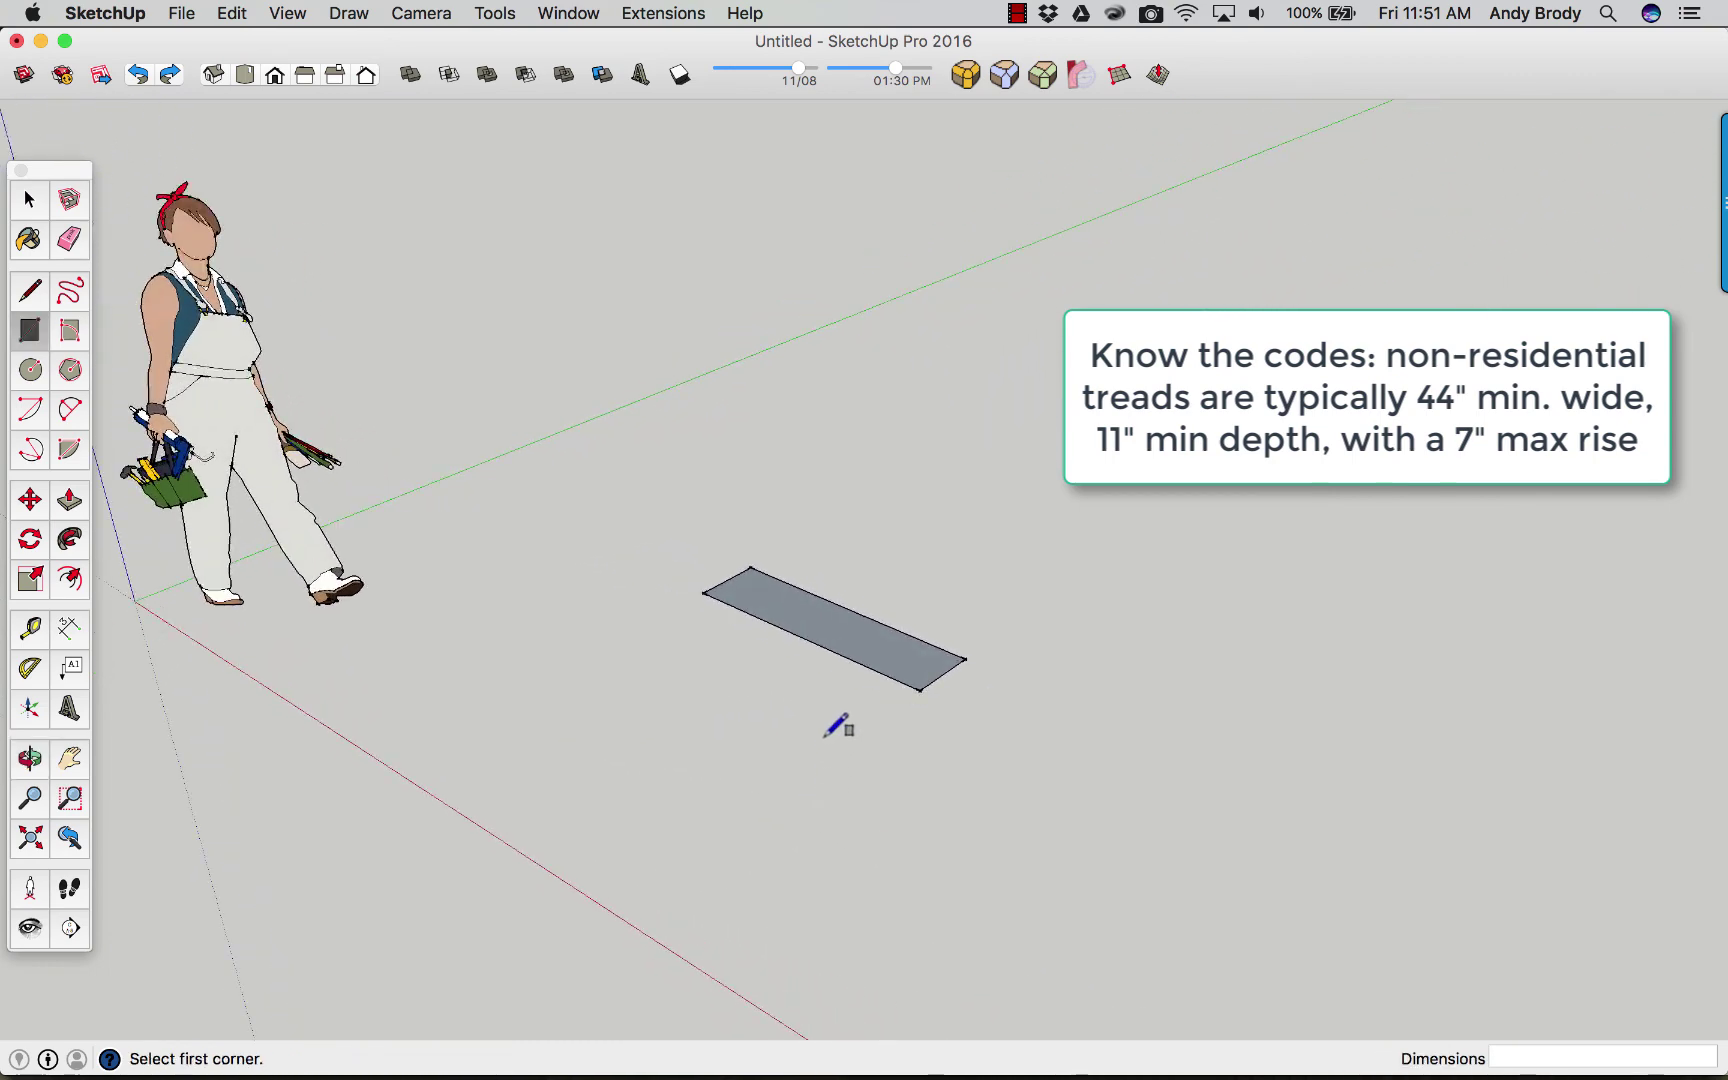
{"action": "key", "text": "p"}
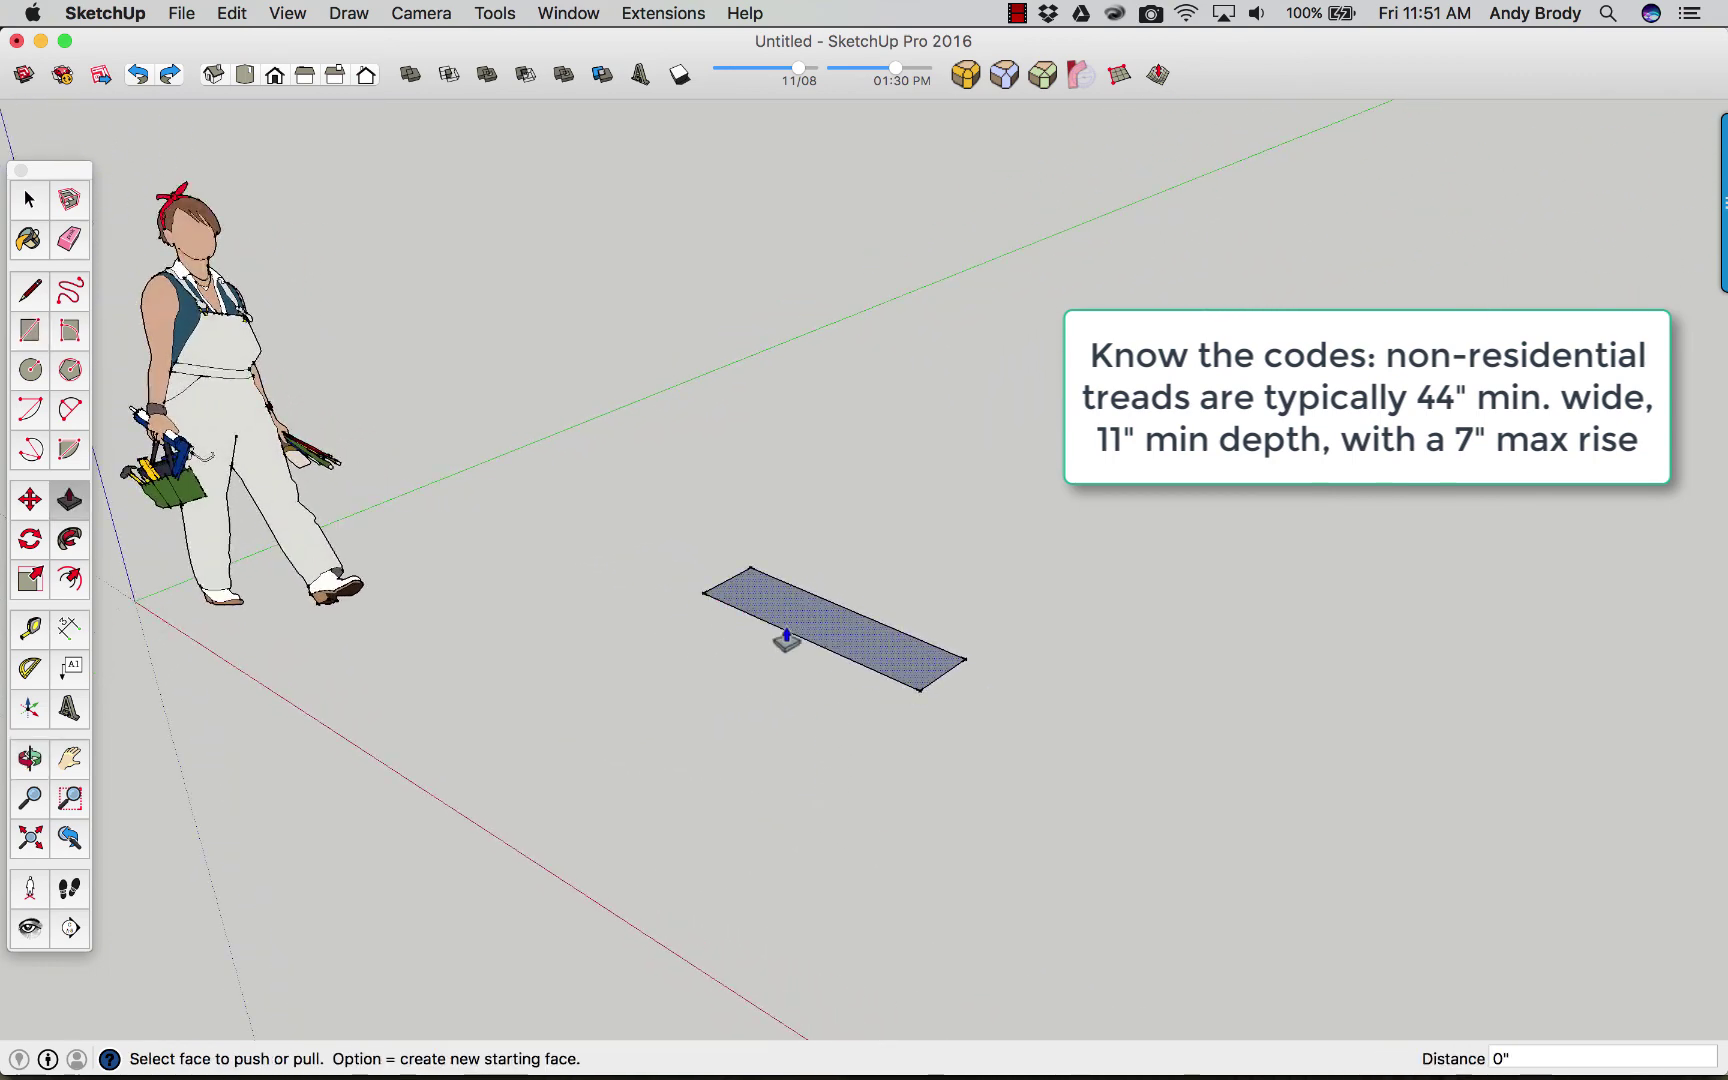
{"action": "left_click_drag", "start_coordinate": [787, 640], "coordinate": [795, 592]}
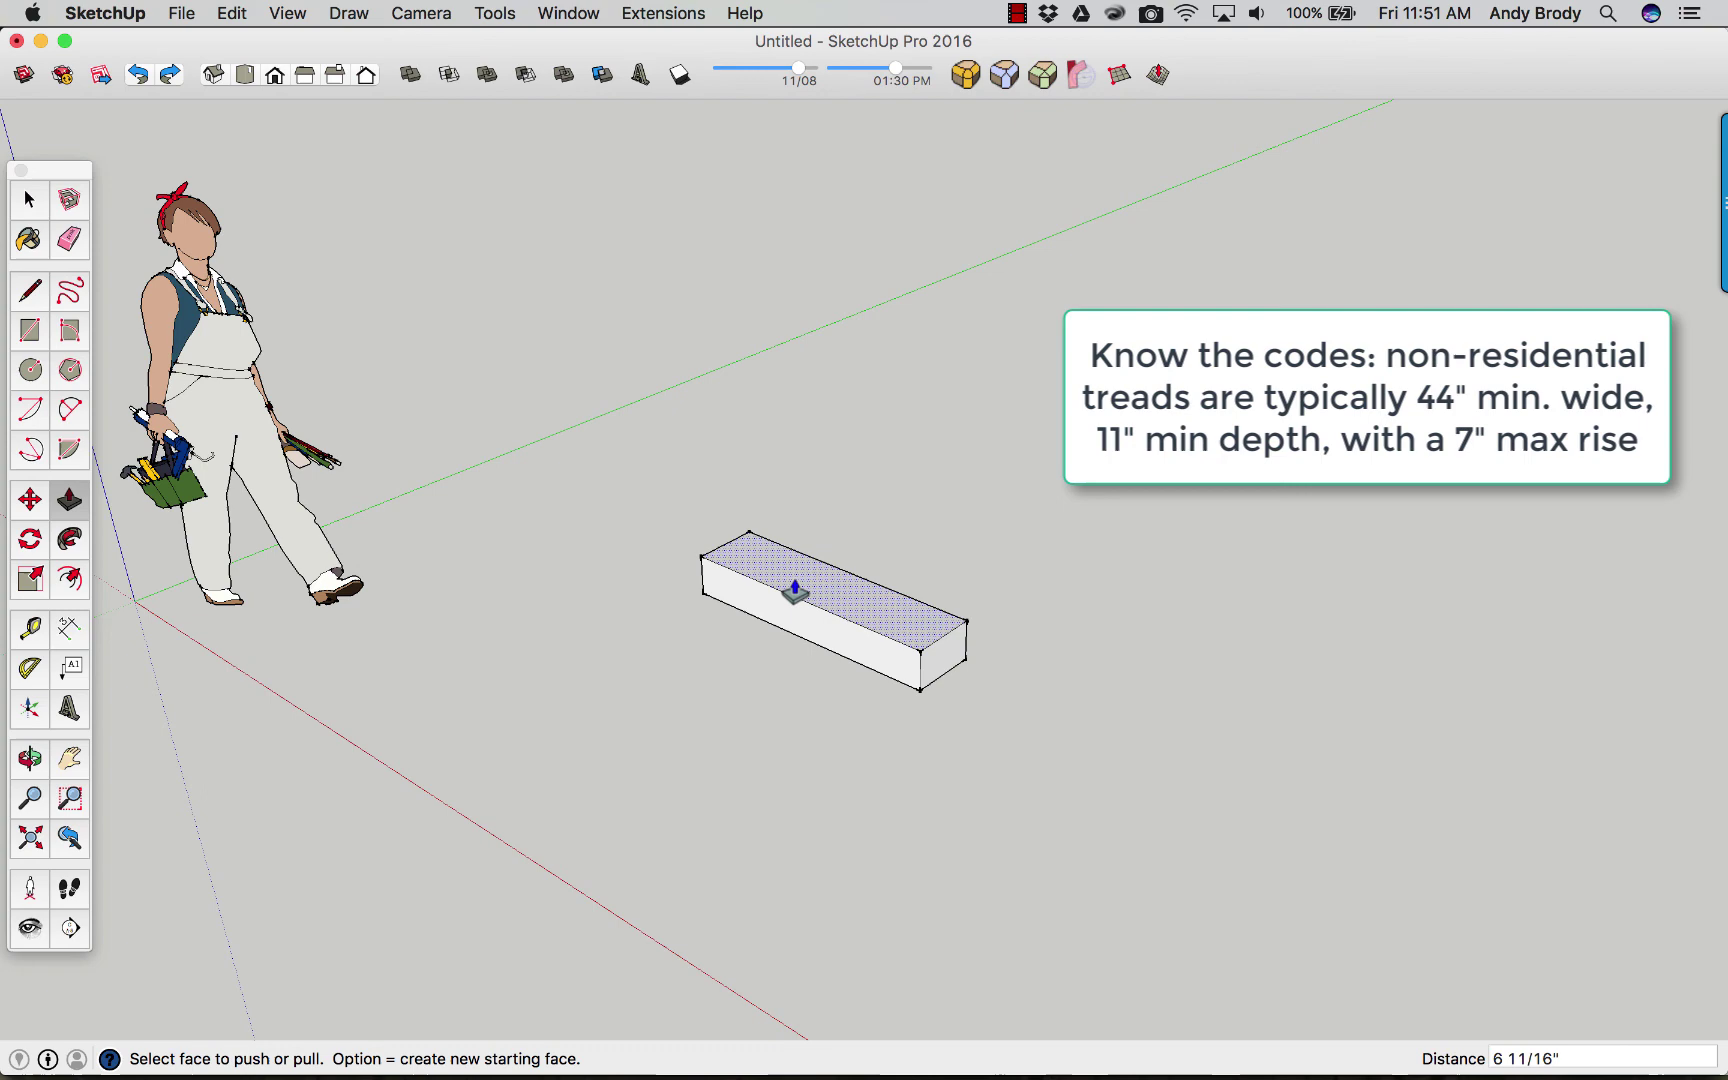
{"action": "type", "text": "7"}
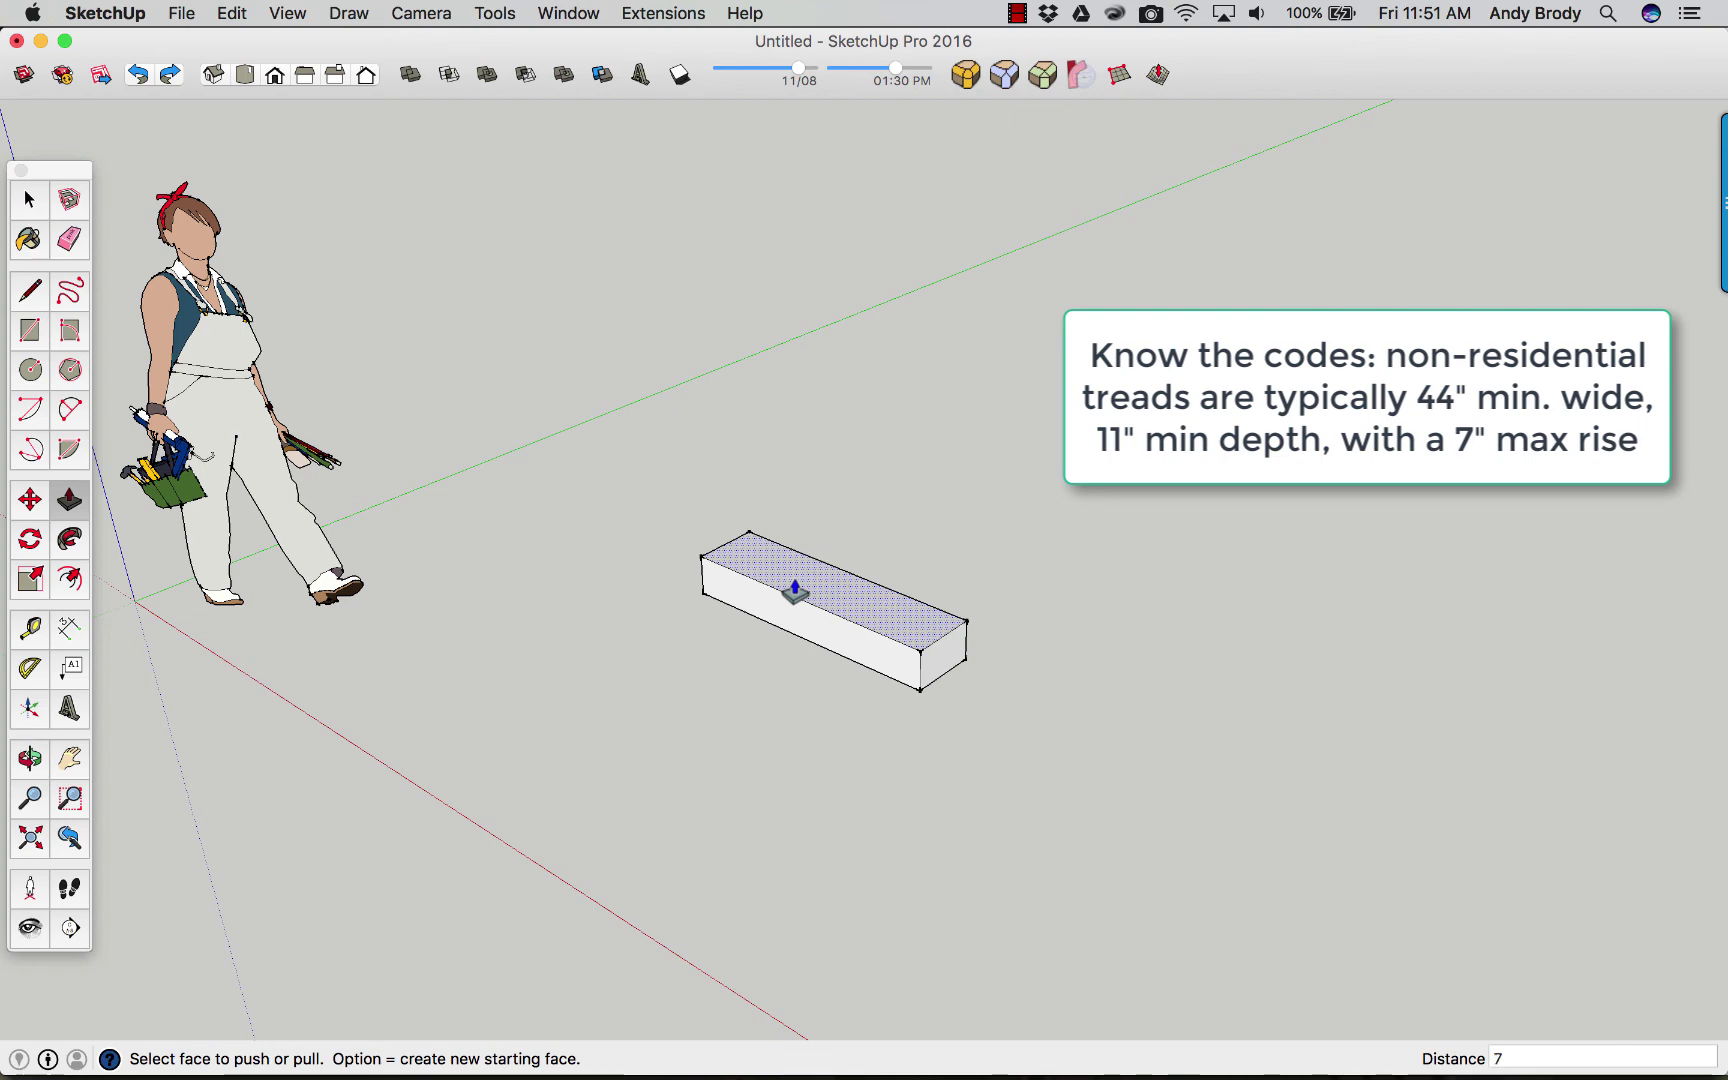
{"action": "key", "text": "Return"}
Turn all of the step's geometry into a component named "Stair tread and rise".
{"action": "middle_click_drag", "start_coordinate": [860, 717], "coordinate": [767, 632]}
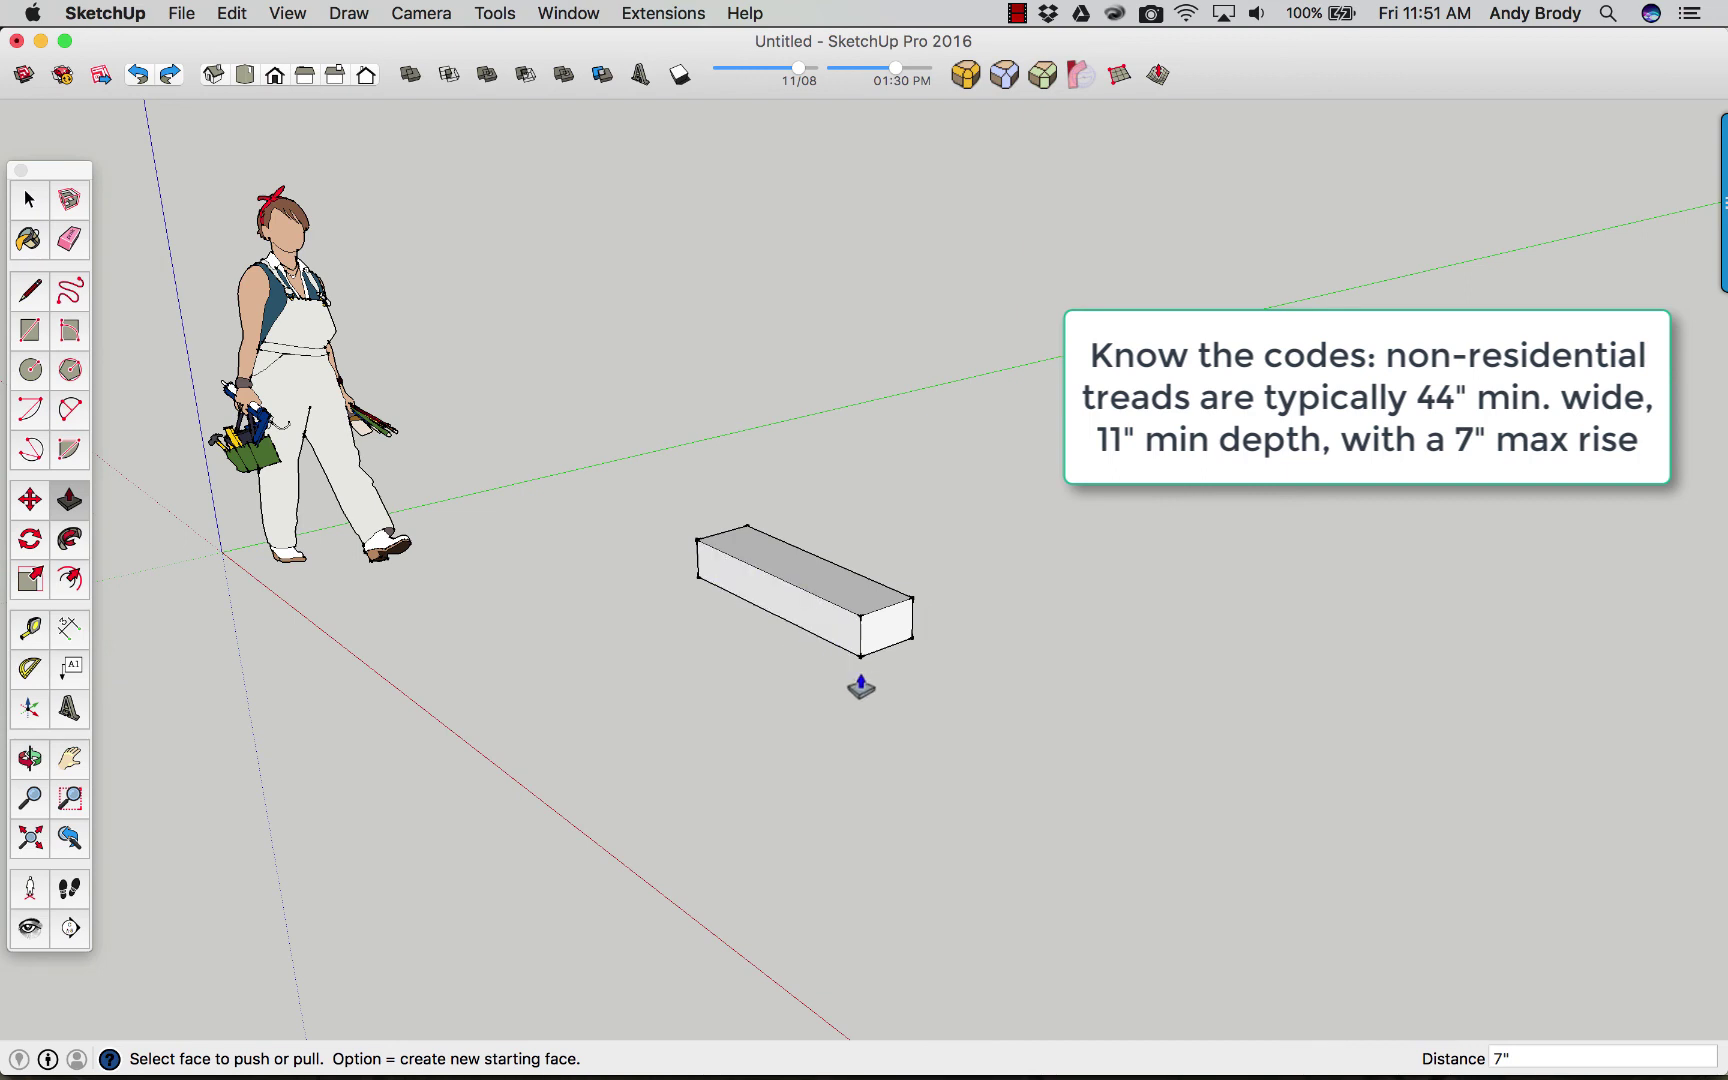
{"action": "key", "text": "space"}
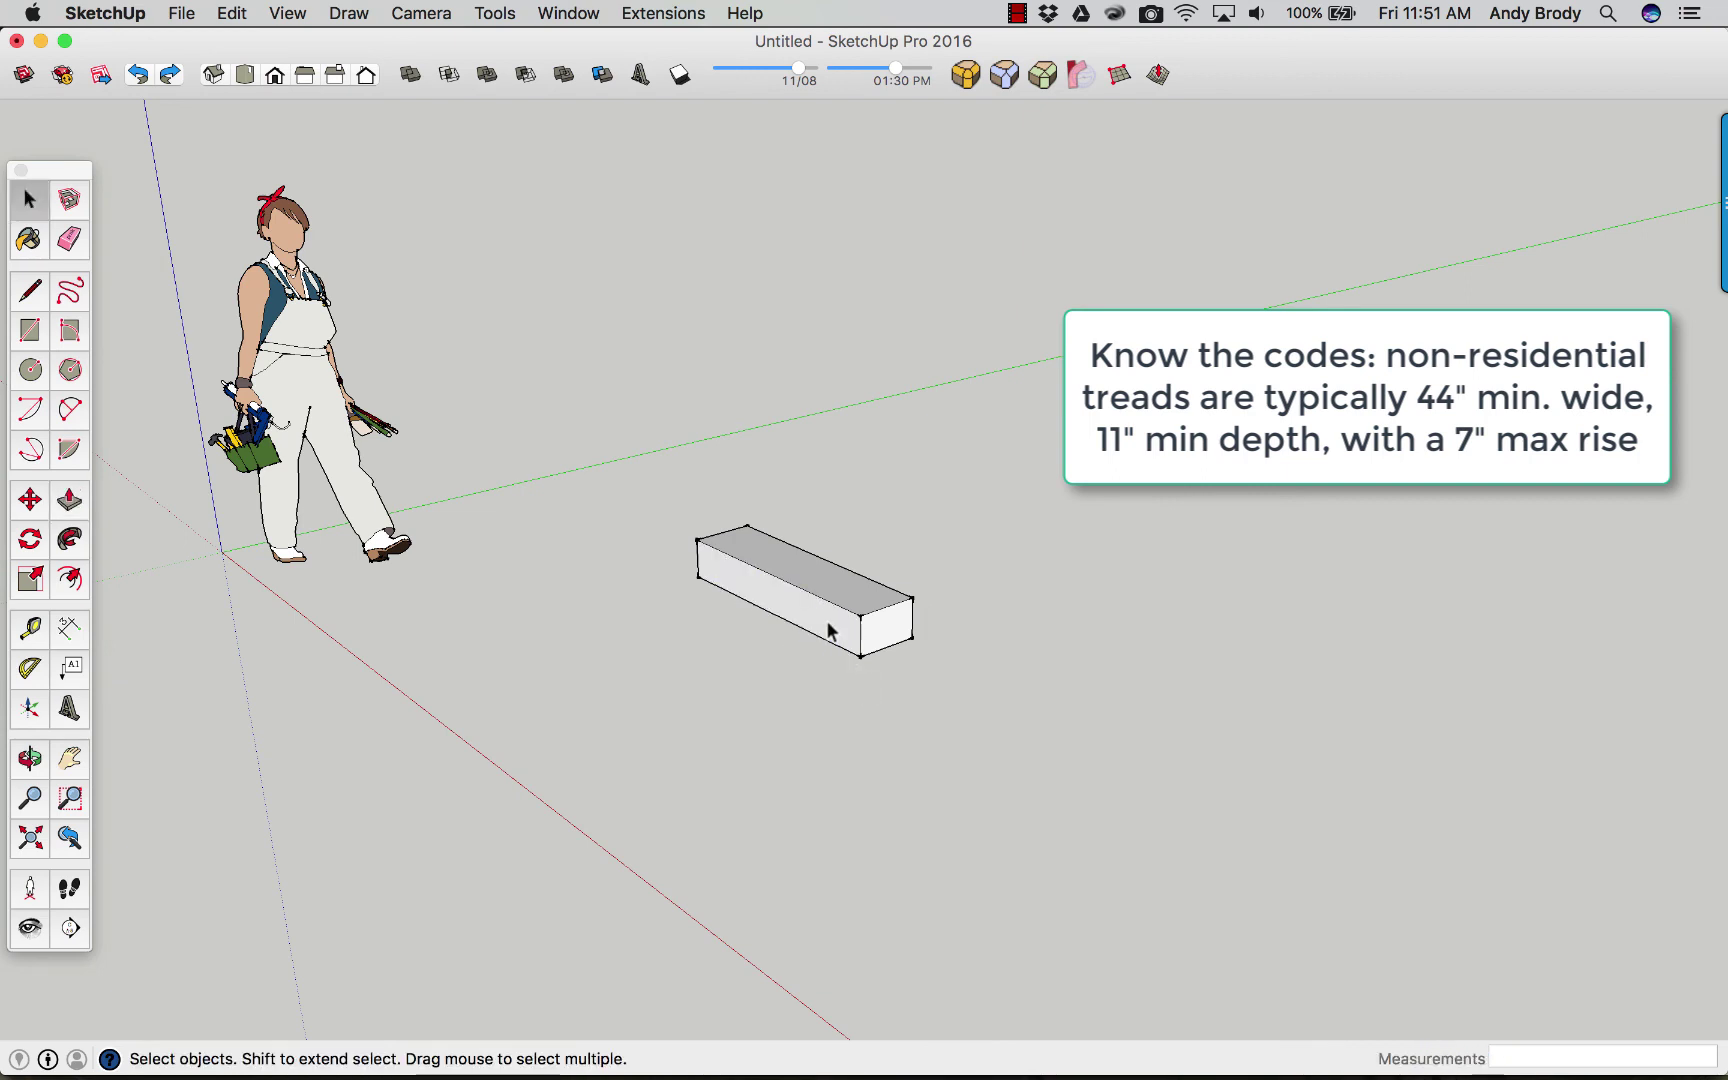
{"action": "left_click", "coordinate": [828, 628]}
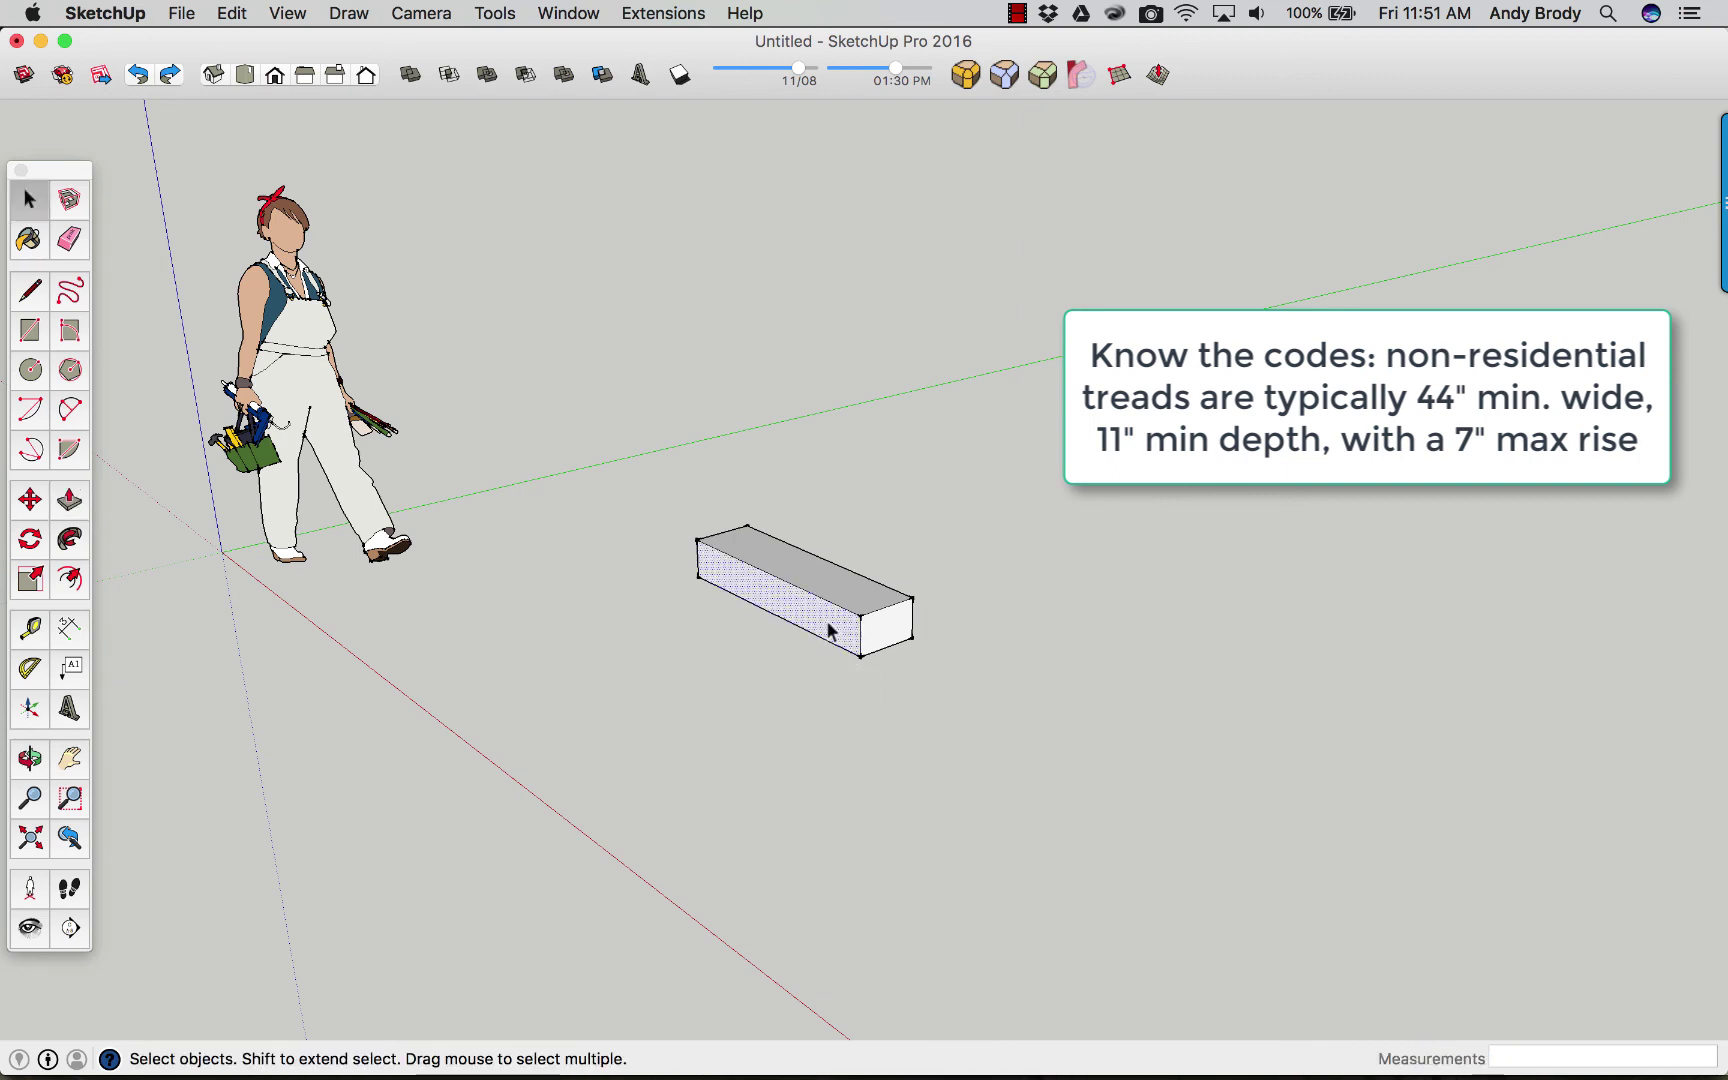
{"action": "triple_click", "coordinate": [777, 607]}
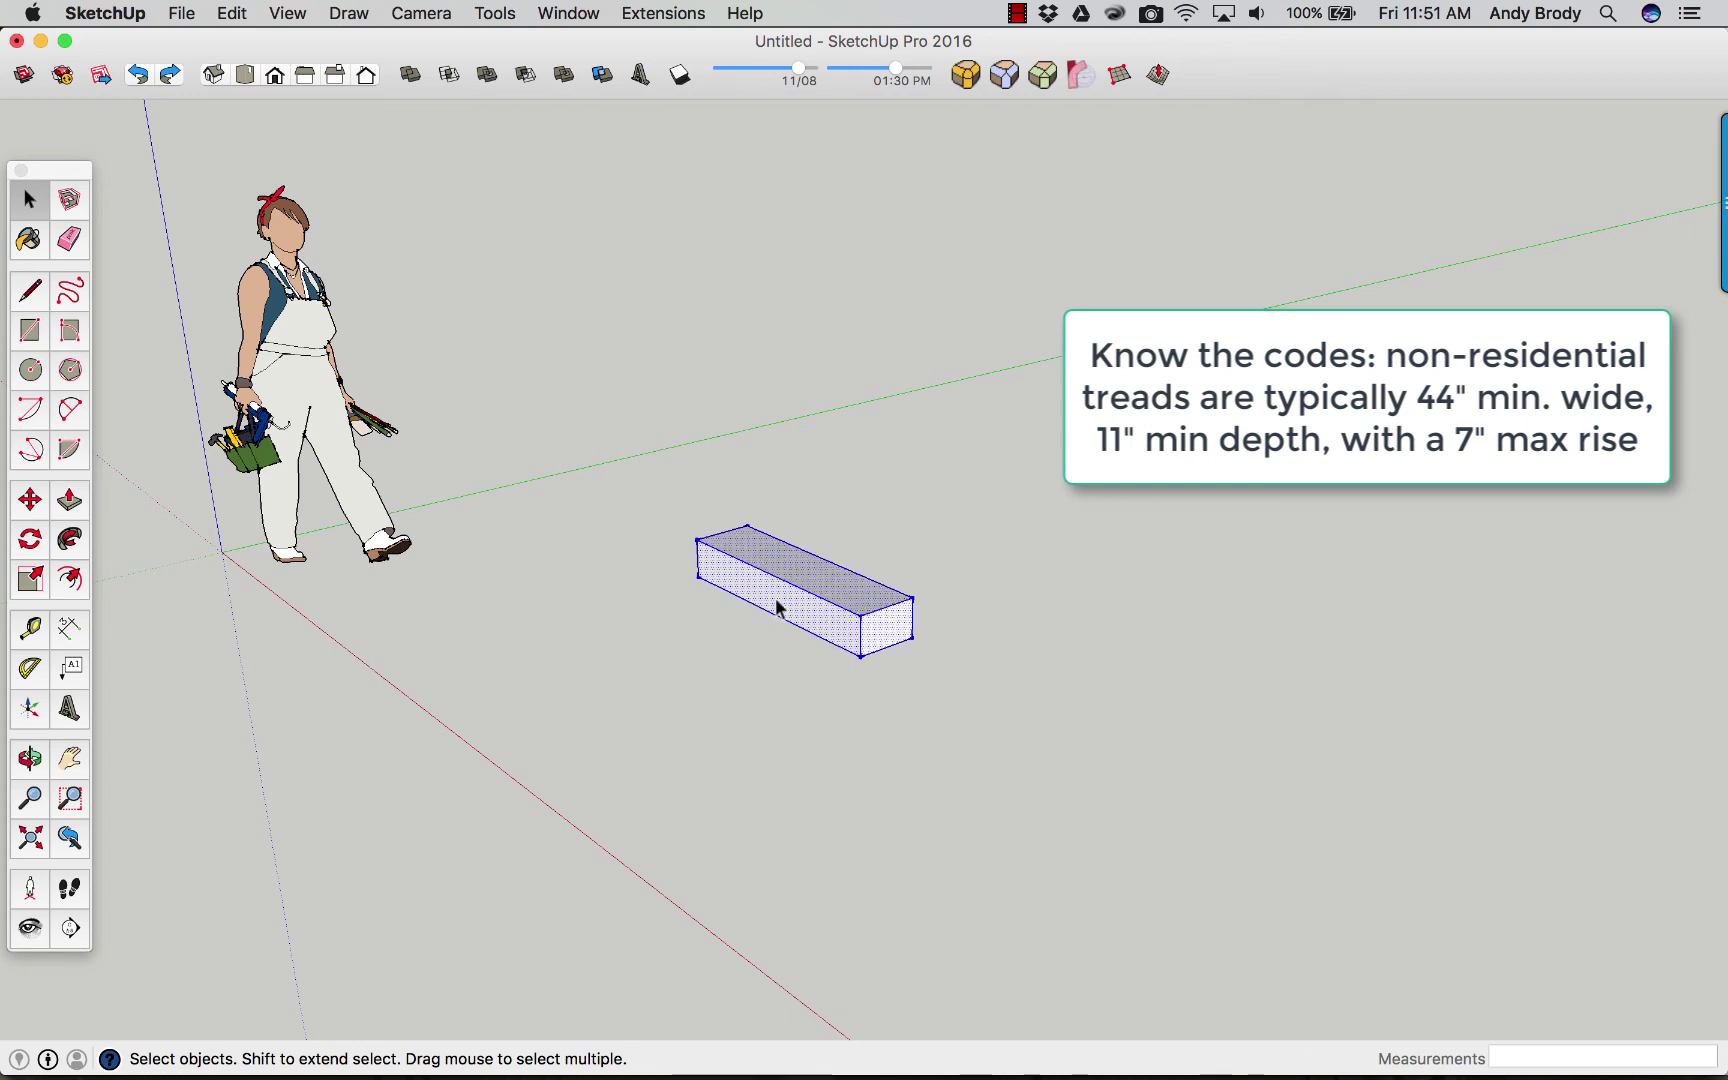
{"action": "right_click", "coordinate": [831, 614]}
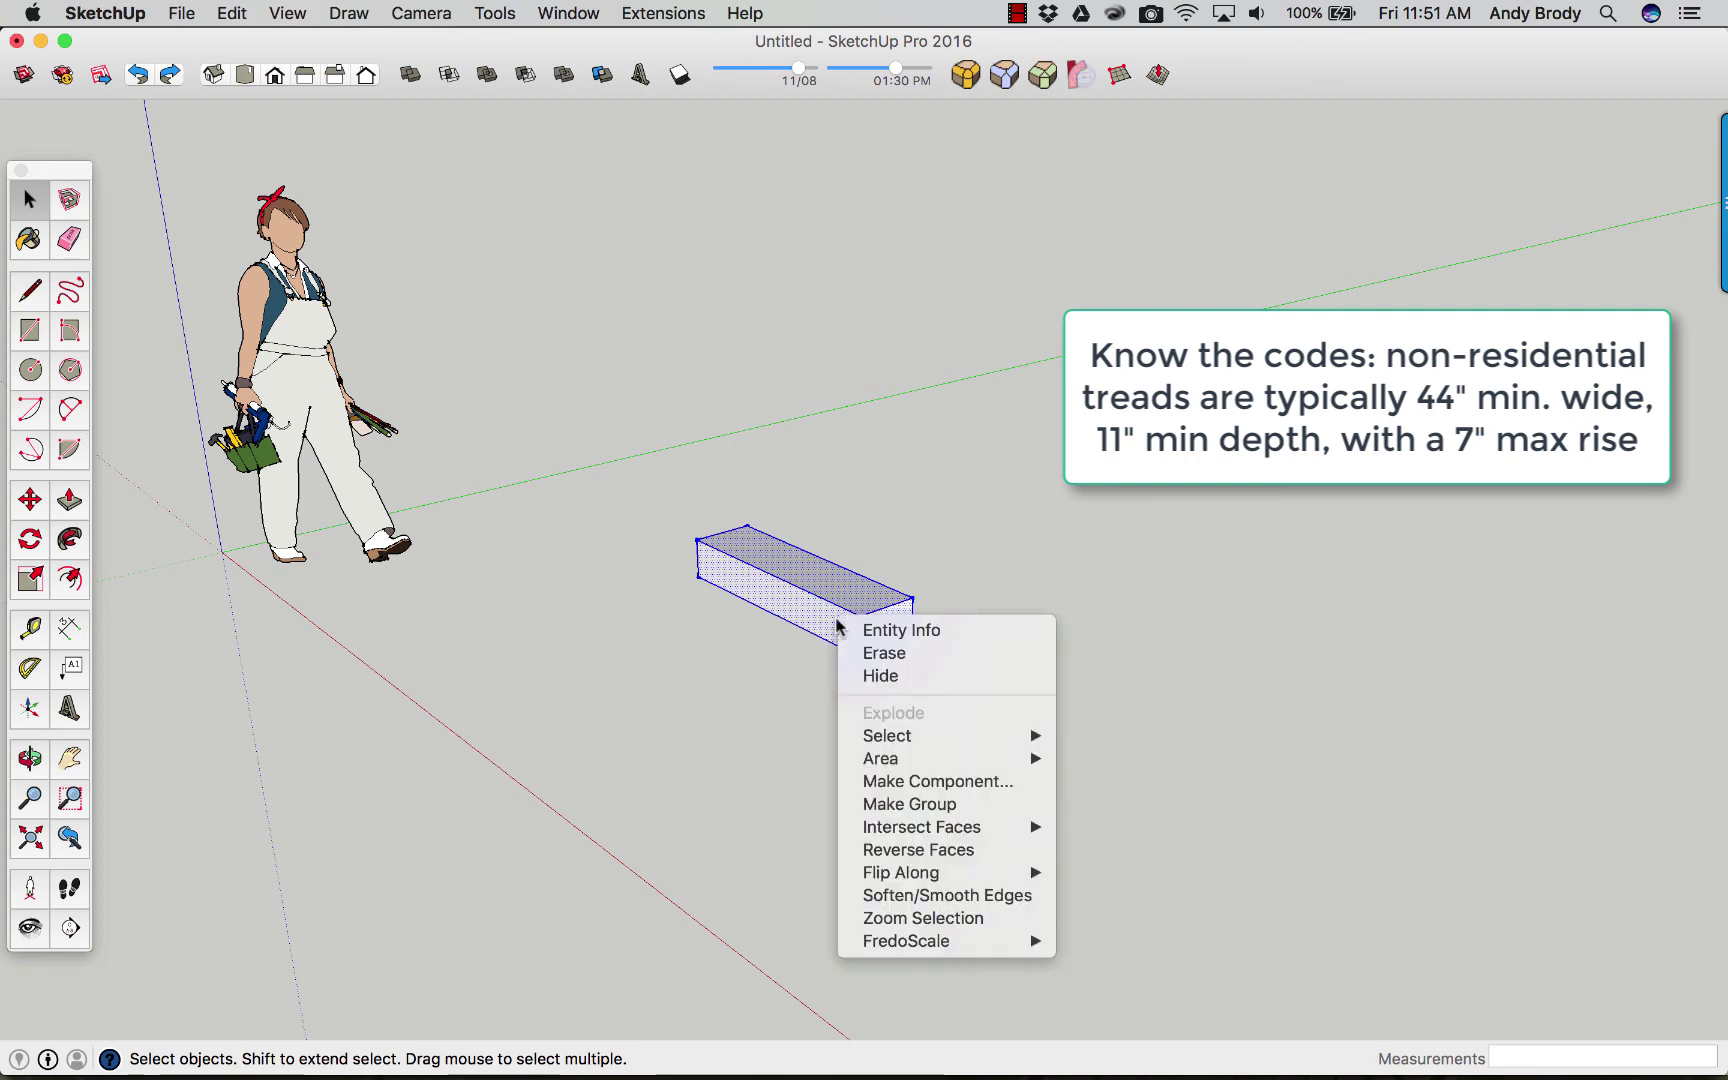
{"action": "left_click", "coordinate": [926, 786]}
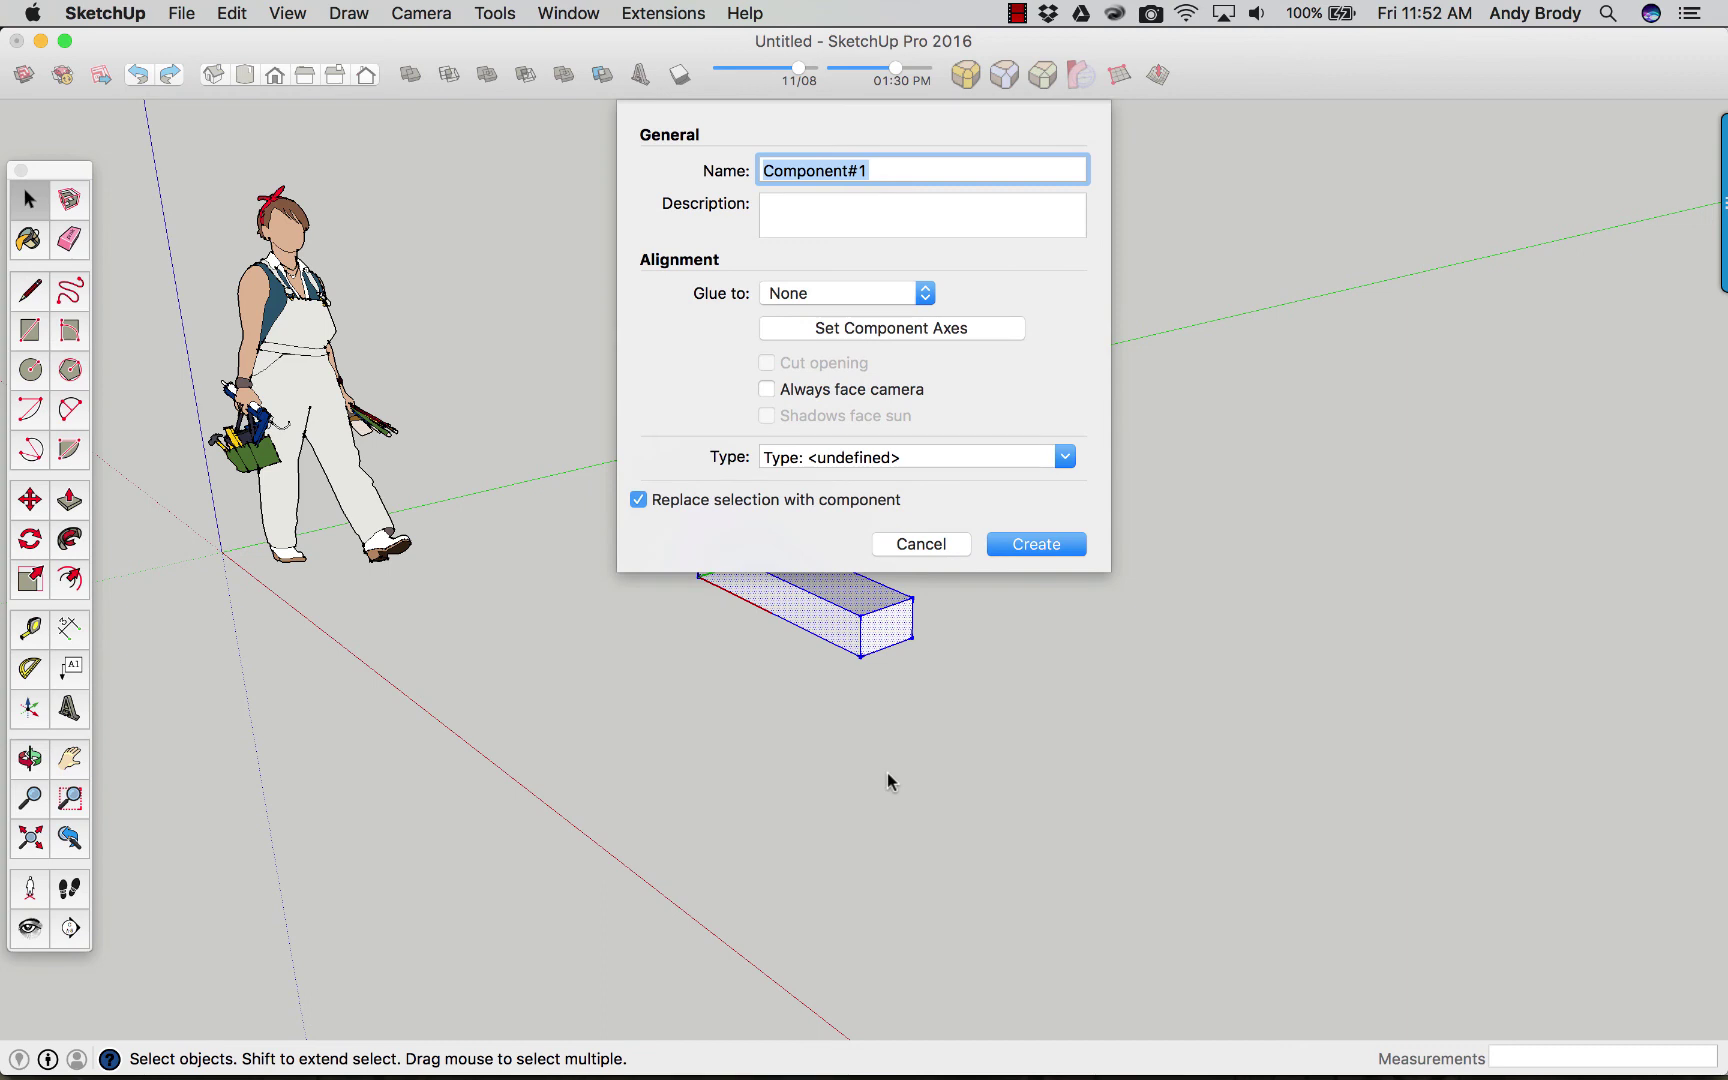
{"action": "type", "text": "Stair tre"}
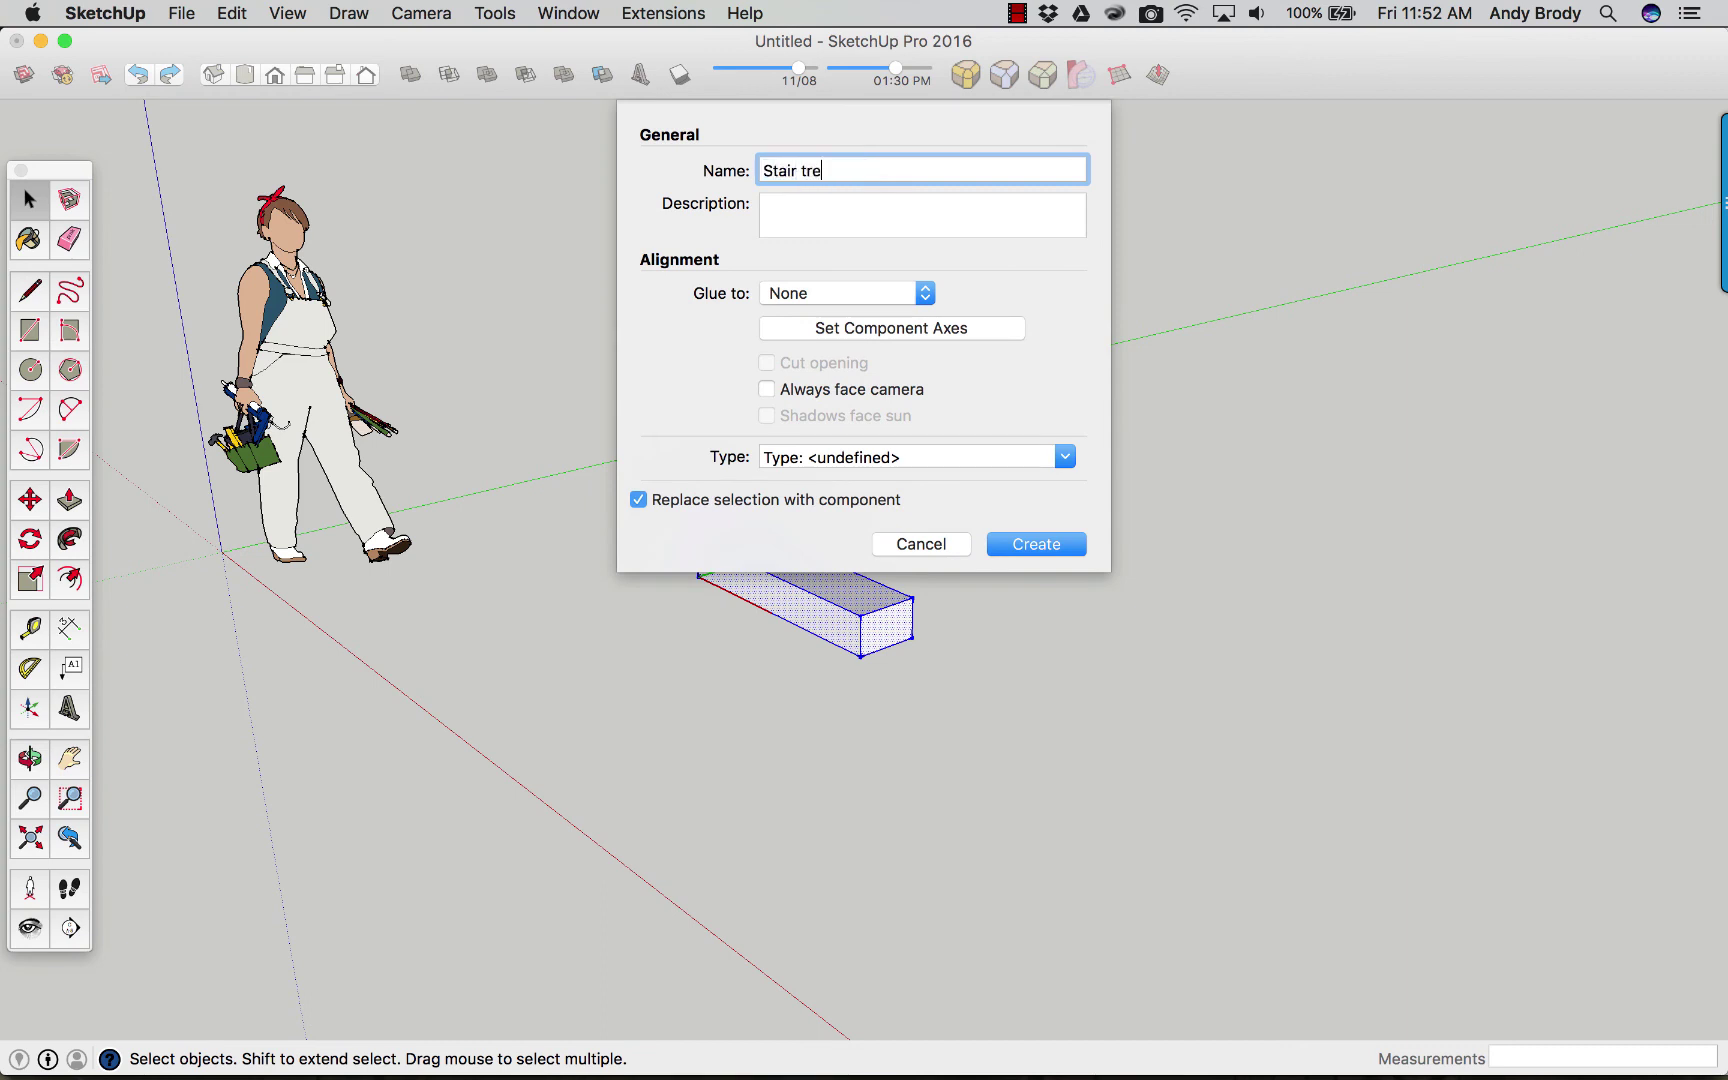
{"action": "type", "text": "ad and rise"}
{"action": "key", "text": "Return"}
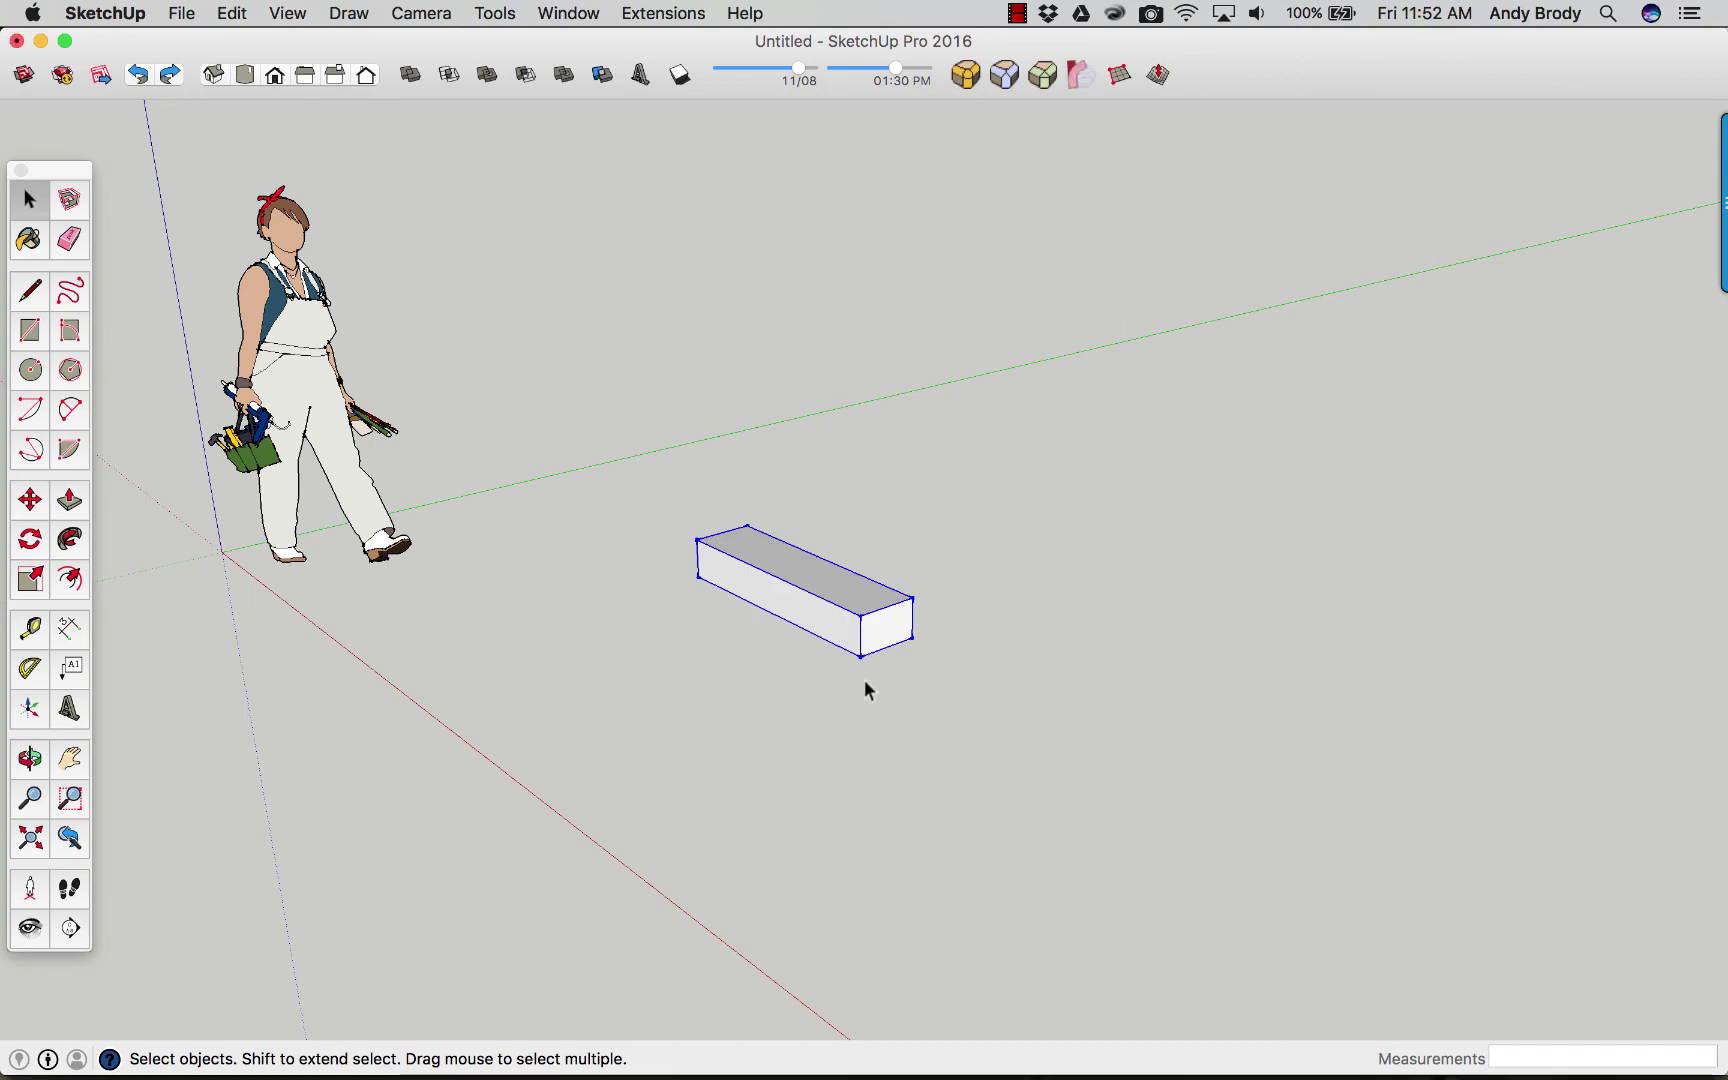
Copy the step component from its lower front corner to its upper back corner, stacking a second step behind and above it.
{"action": "middle_click_drag", "start_coordinate": [865, 683], "coordinate": [783, 636]}
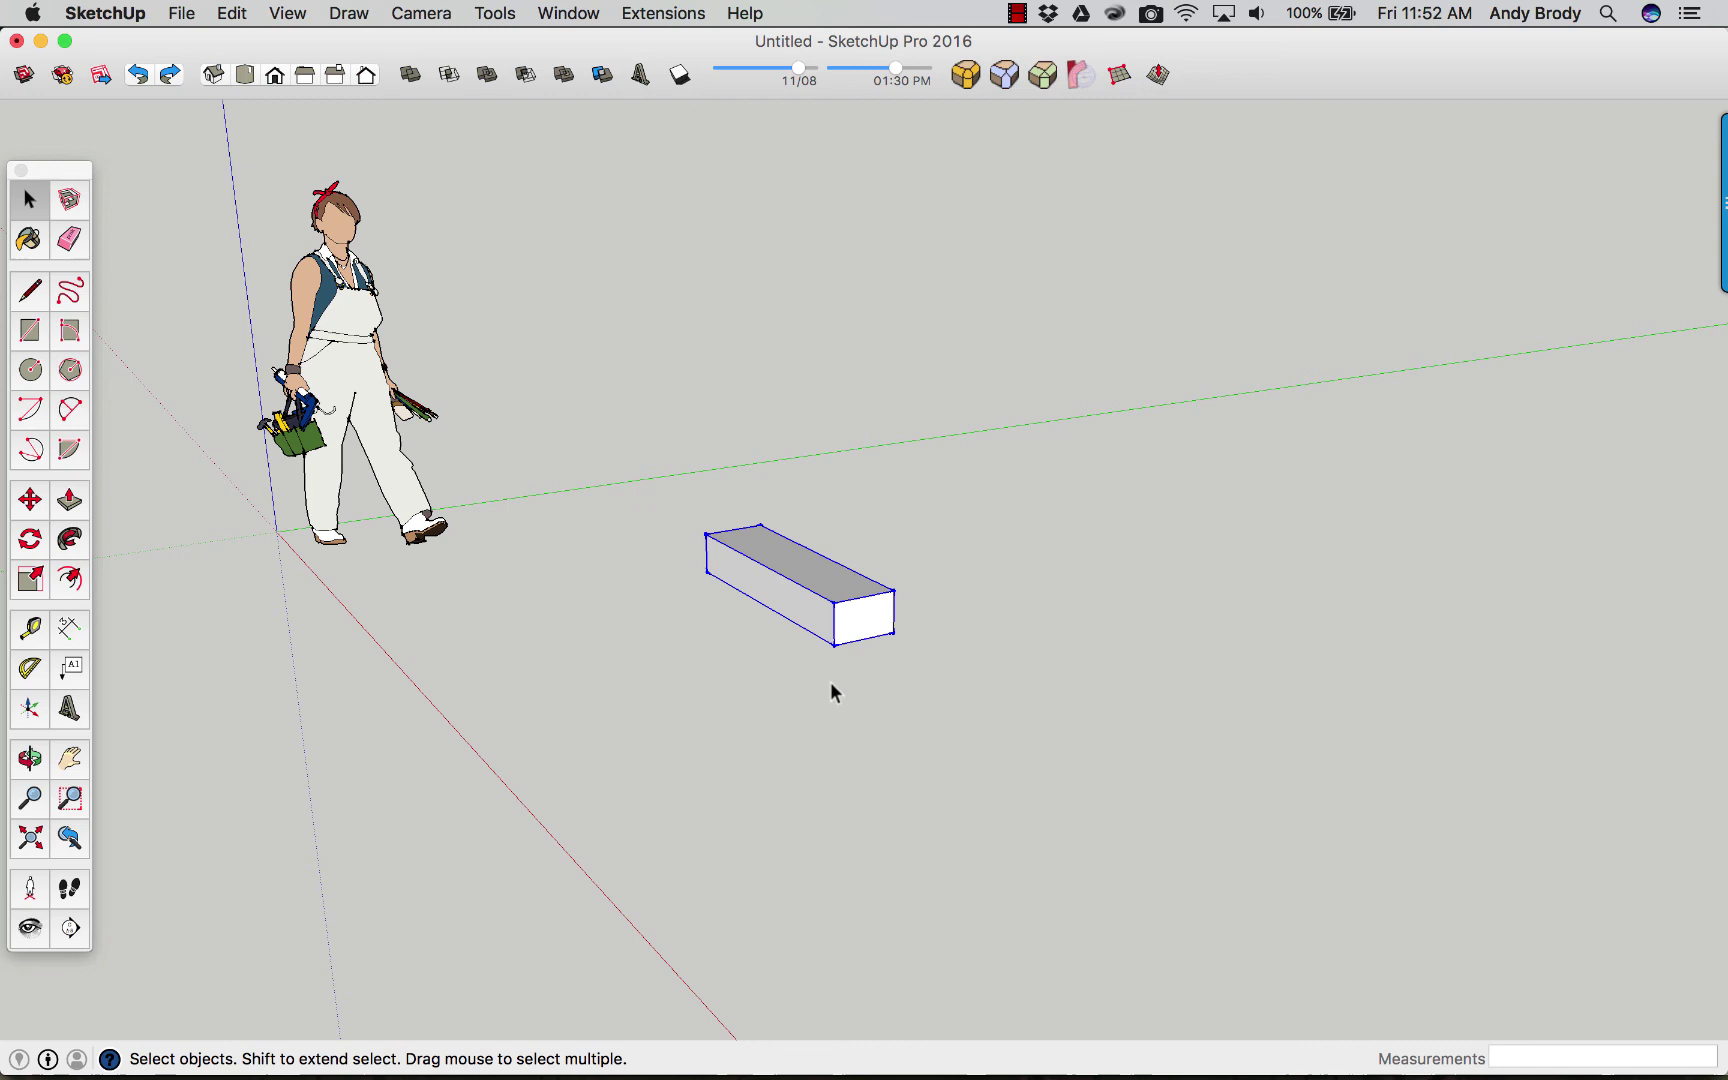
{"action": "scroll", "coordinate": [860, 565], "scroll_direction": "down", "scroll_amount": 3}
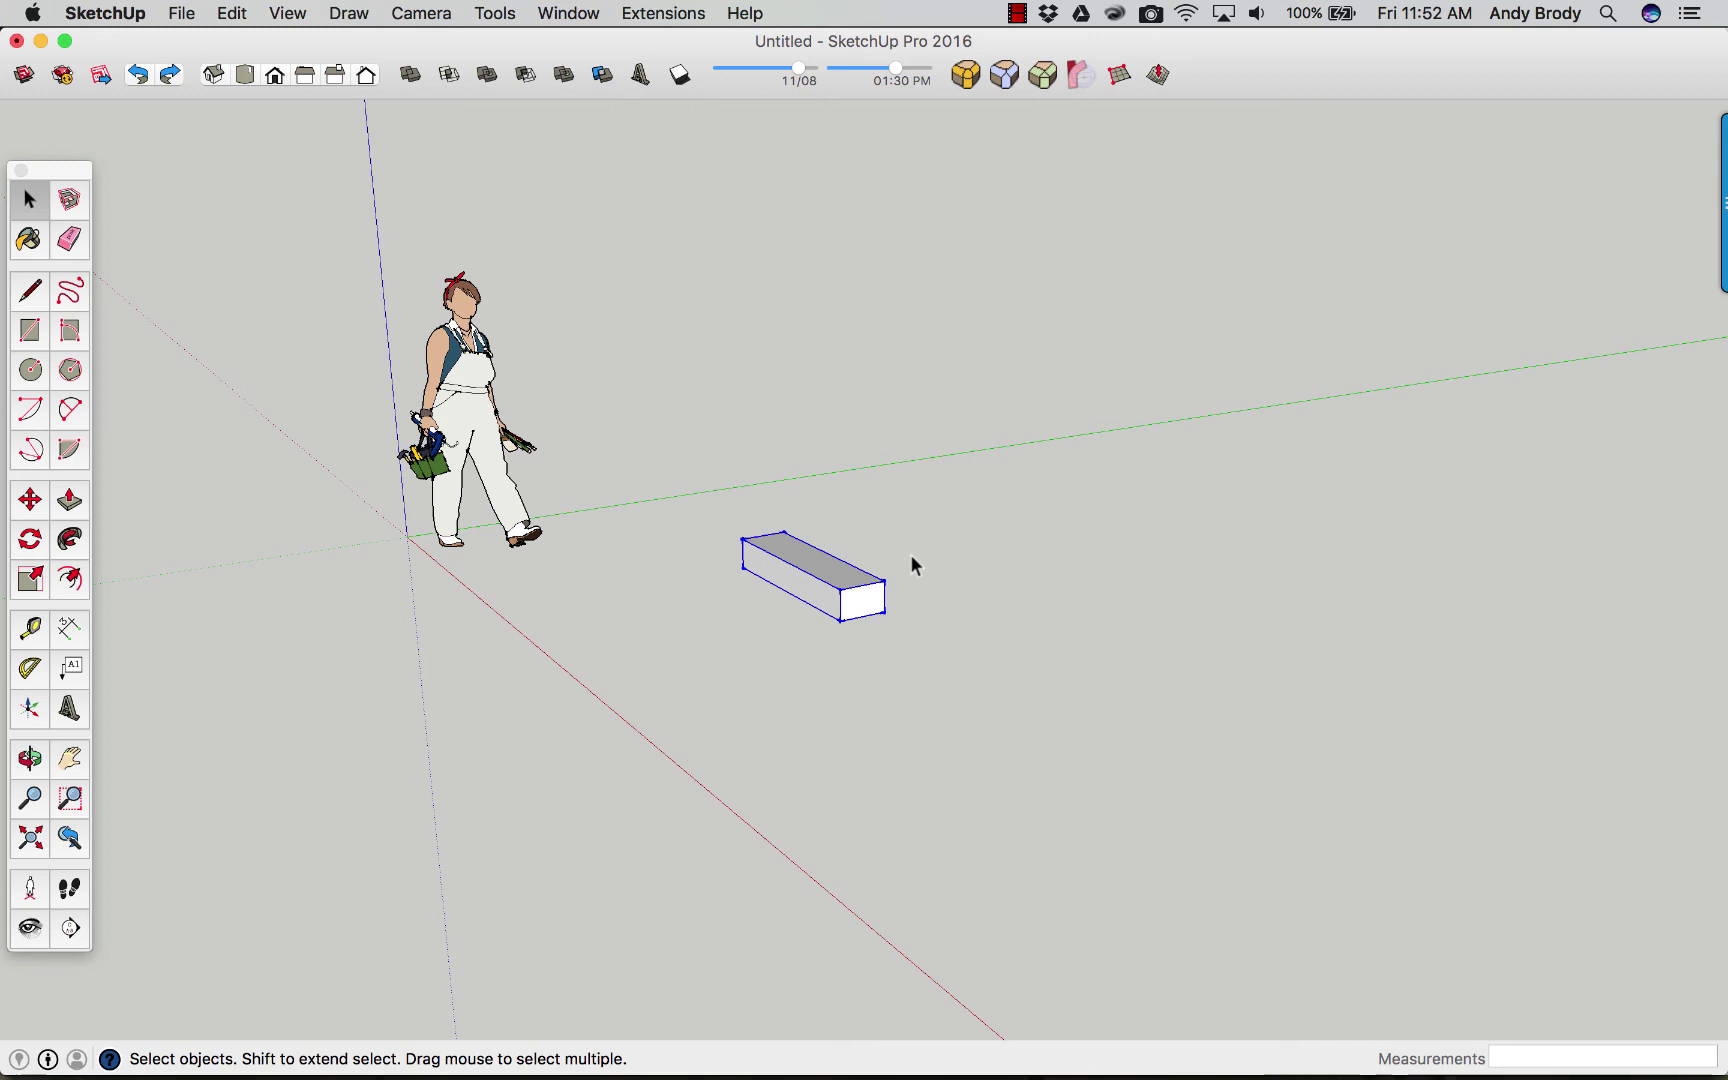
{"action": "key", "text": "m"}
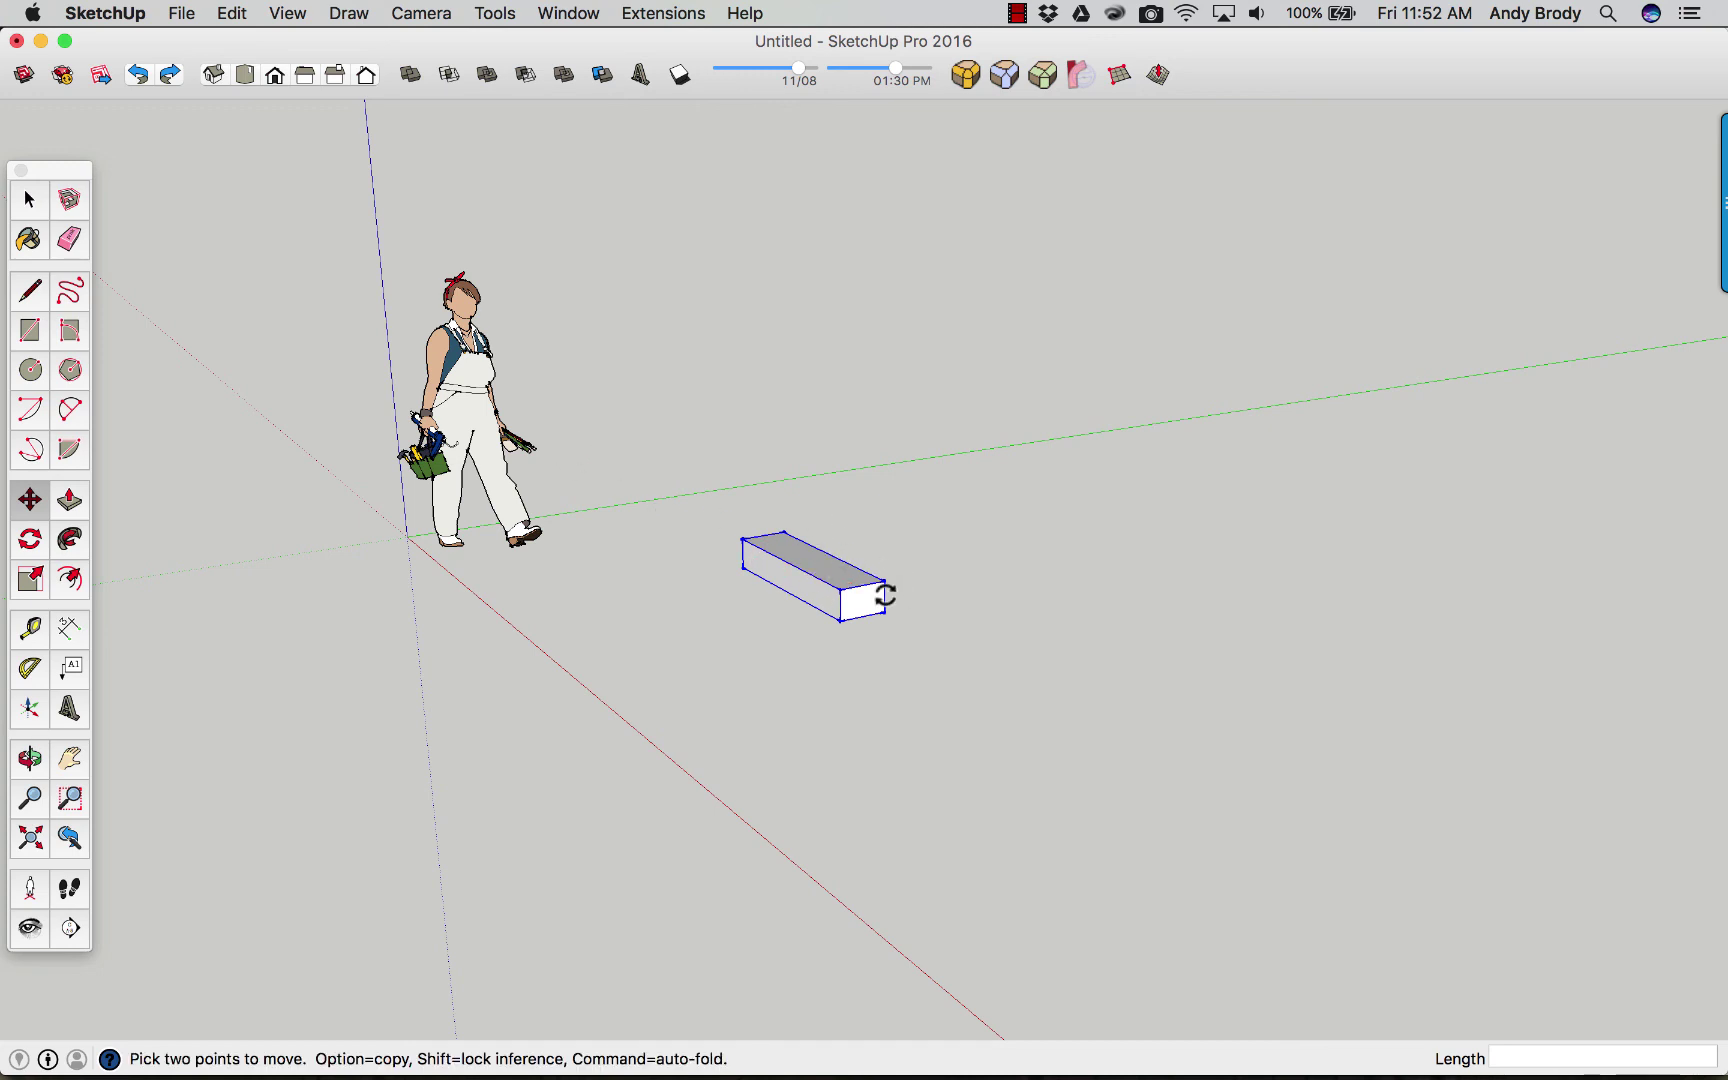
{"action": "scroll", "coordinate": [842, 618], "scroll_direction": "up", "scroll_amount": 3}
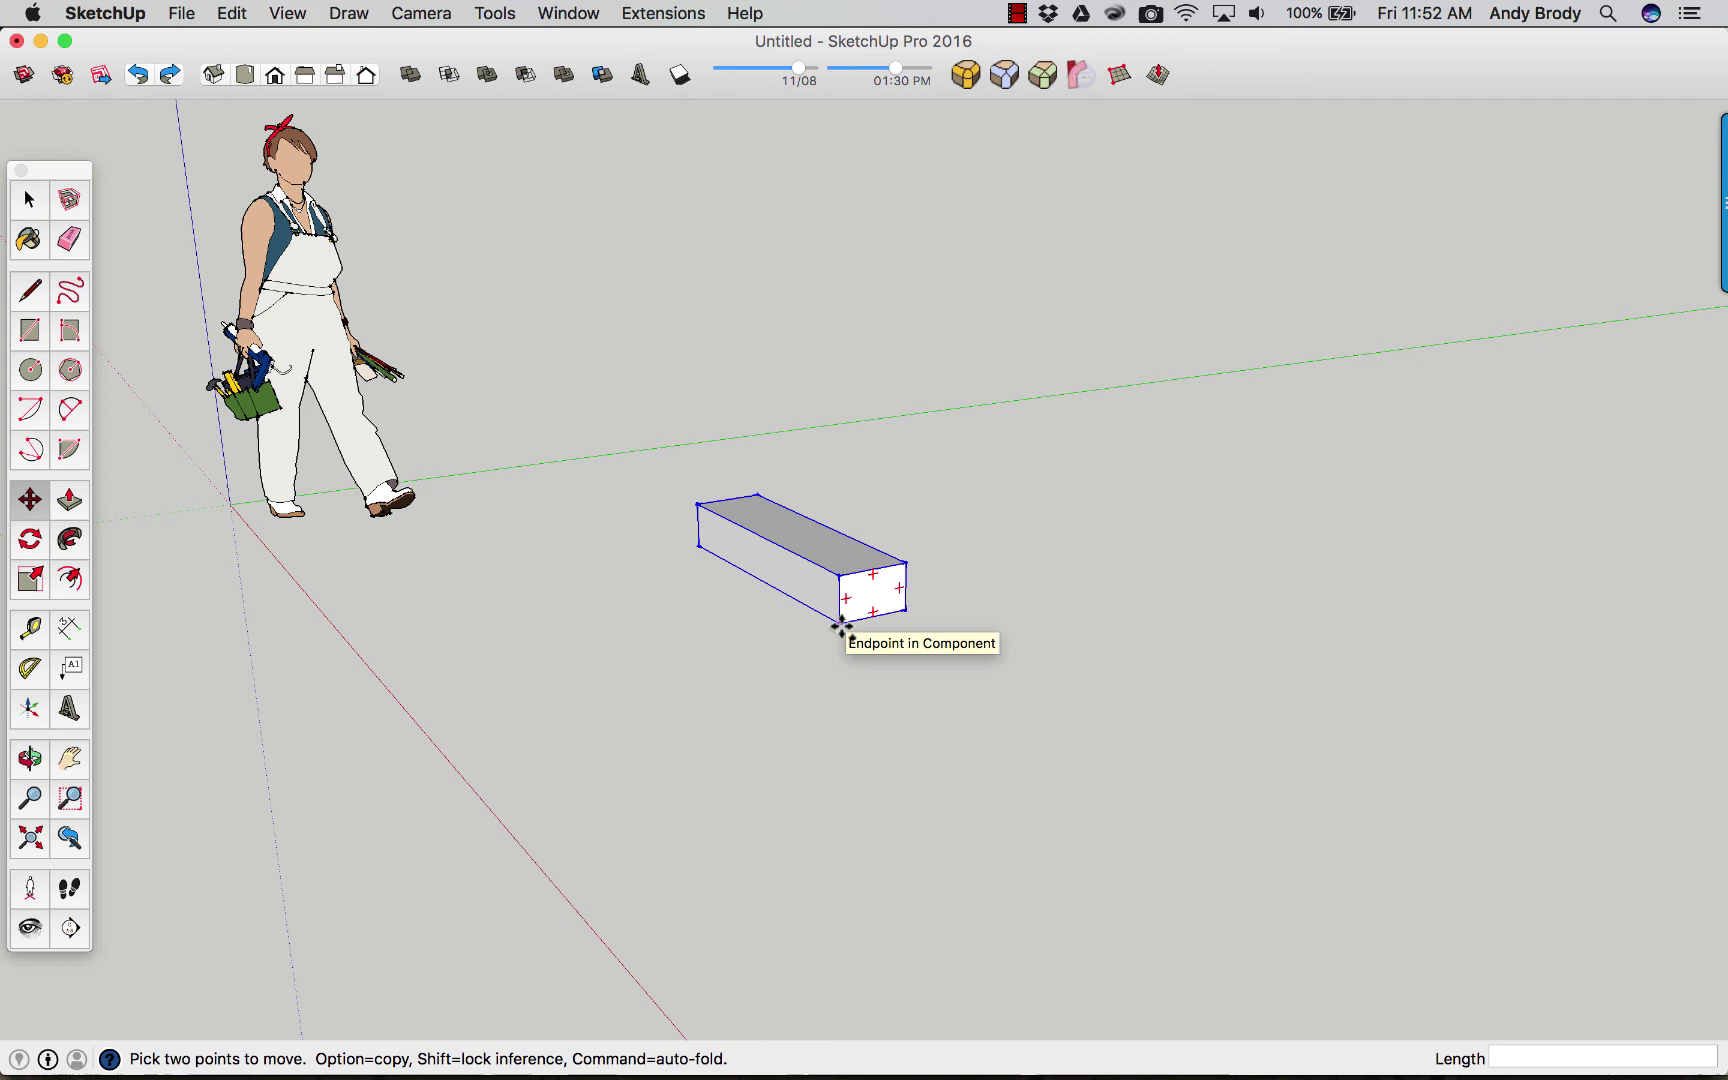
{"action": "left_click", "coordinate": [842, 625]}
{"action": "key", "text": "alt"}
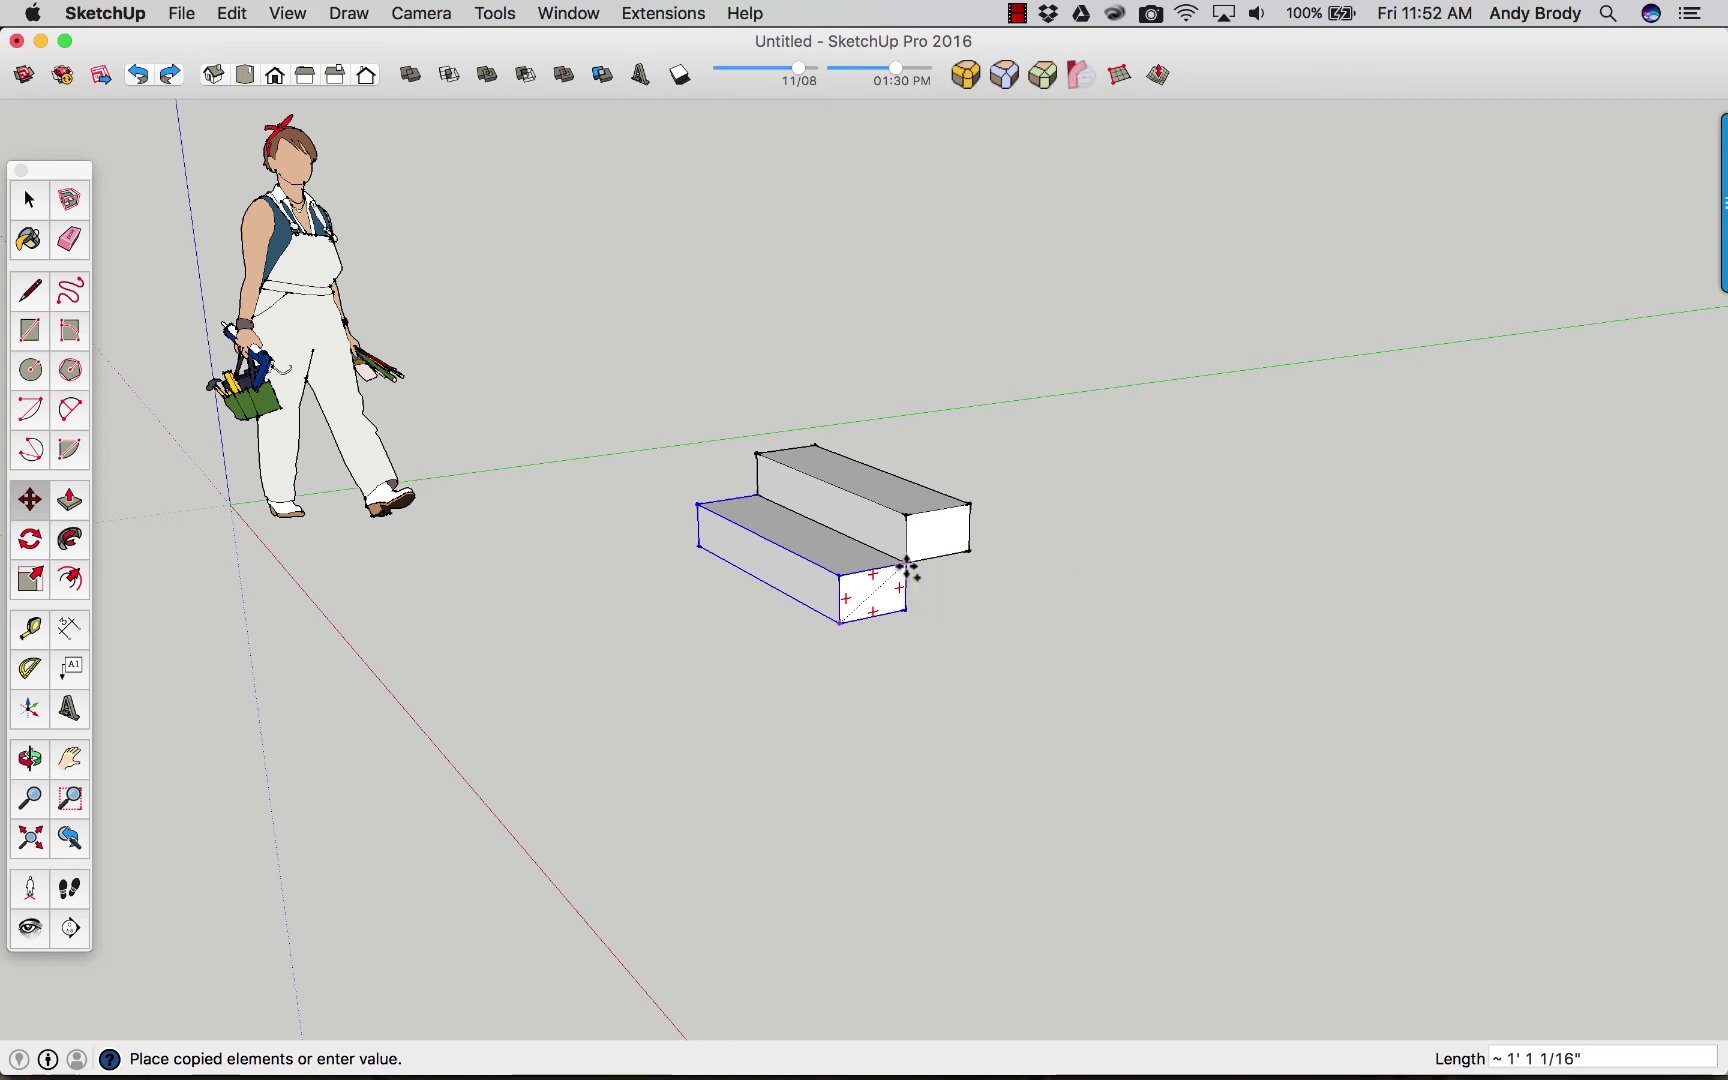
{"action": "left_click", "coordinate": [905, 568]}
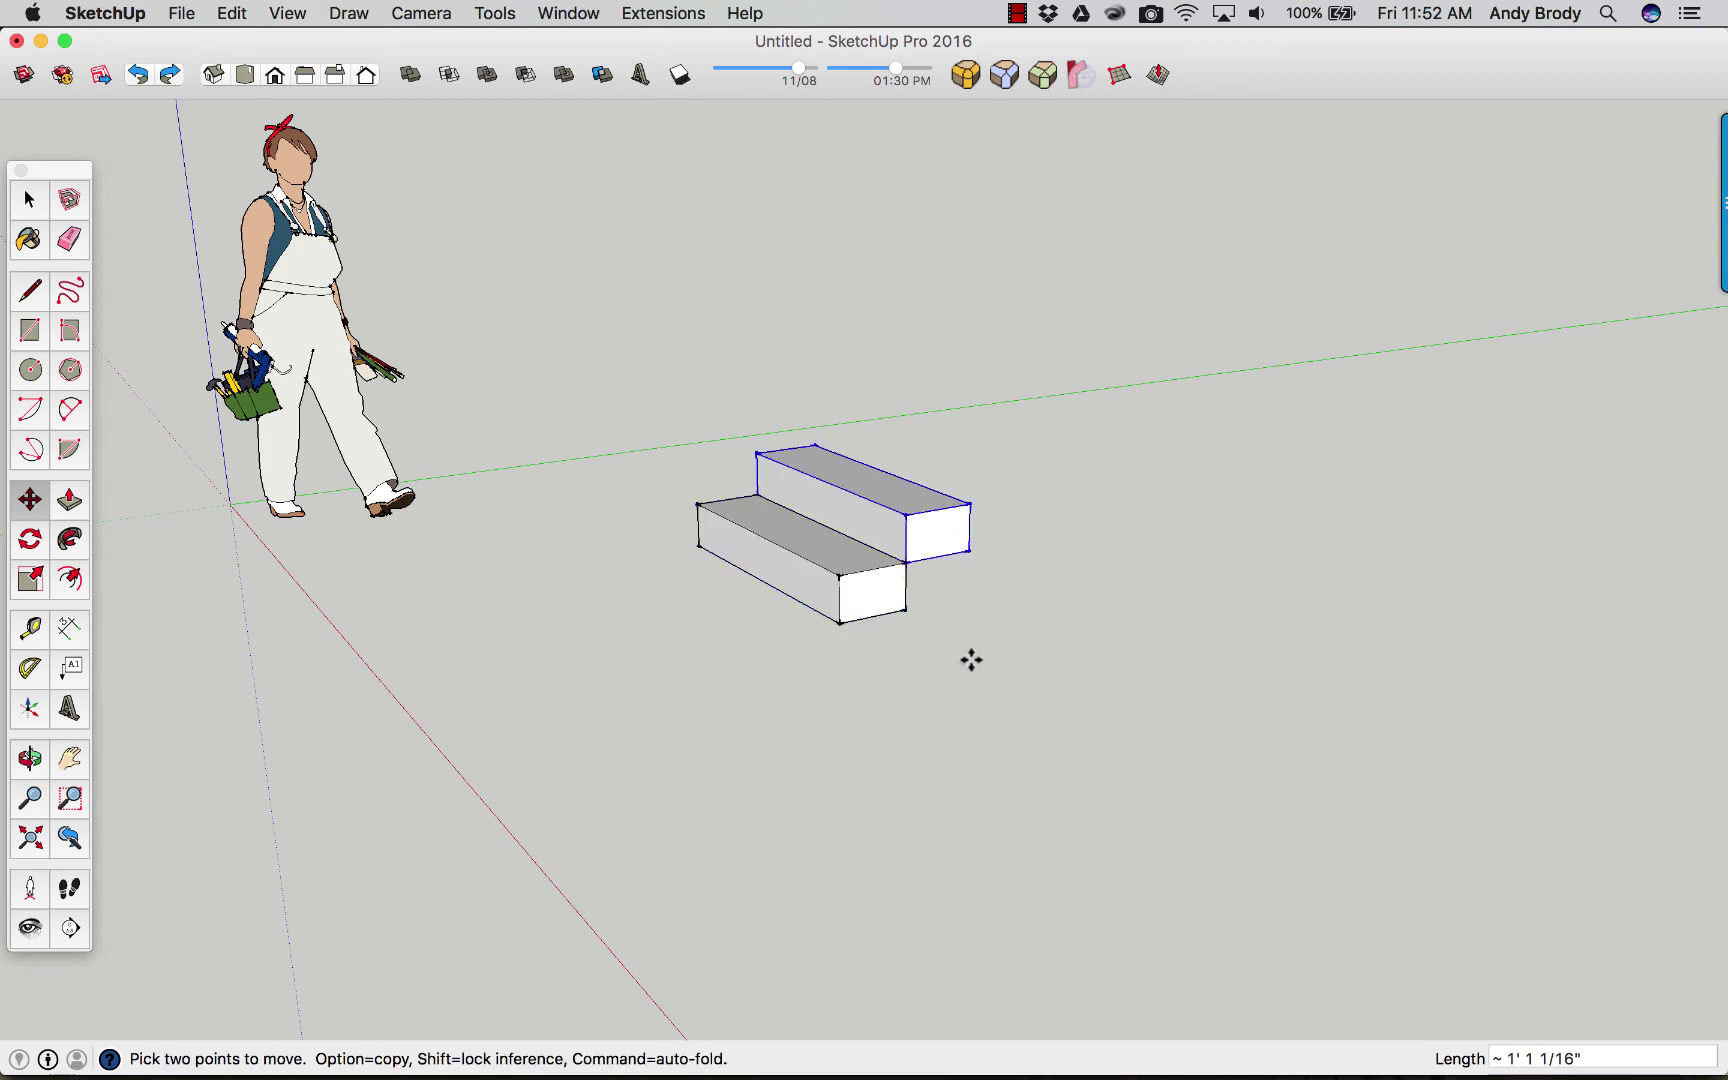
Array the copied step x14 to form the full stair flight.
{"action": "scroll", "coordinate": [980, 665], "scroll_direction": "down", "scroll_amount": 2}
{"action": "scroll", "coordinate": [980, 665], "scroll_direction": "down", "scroll_amount": 1}
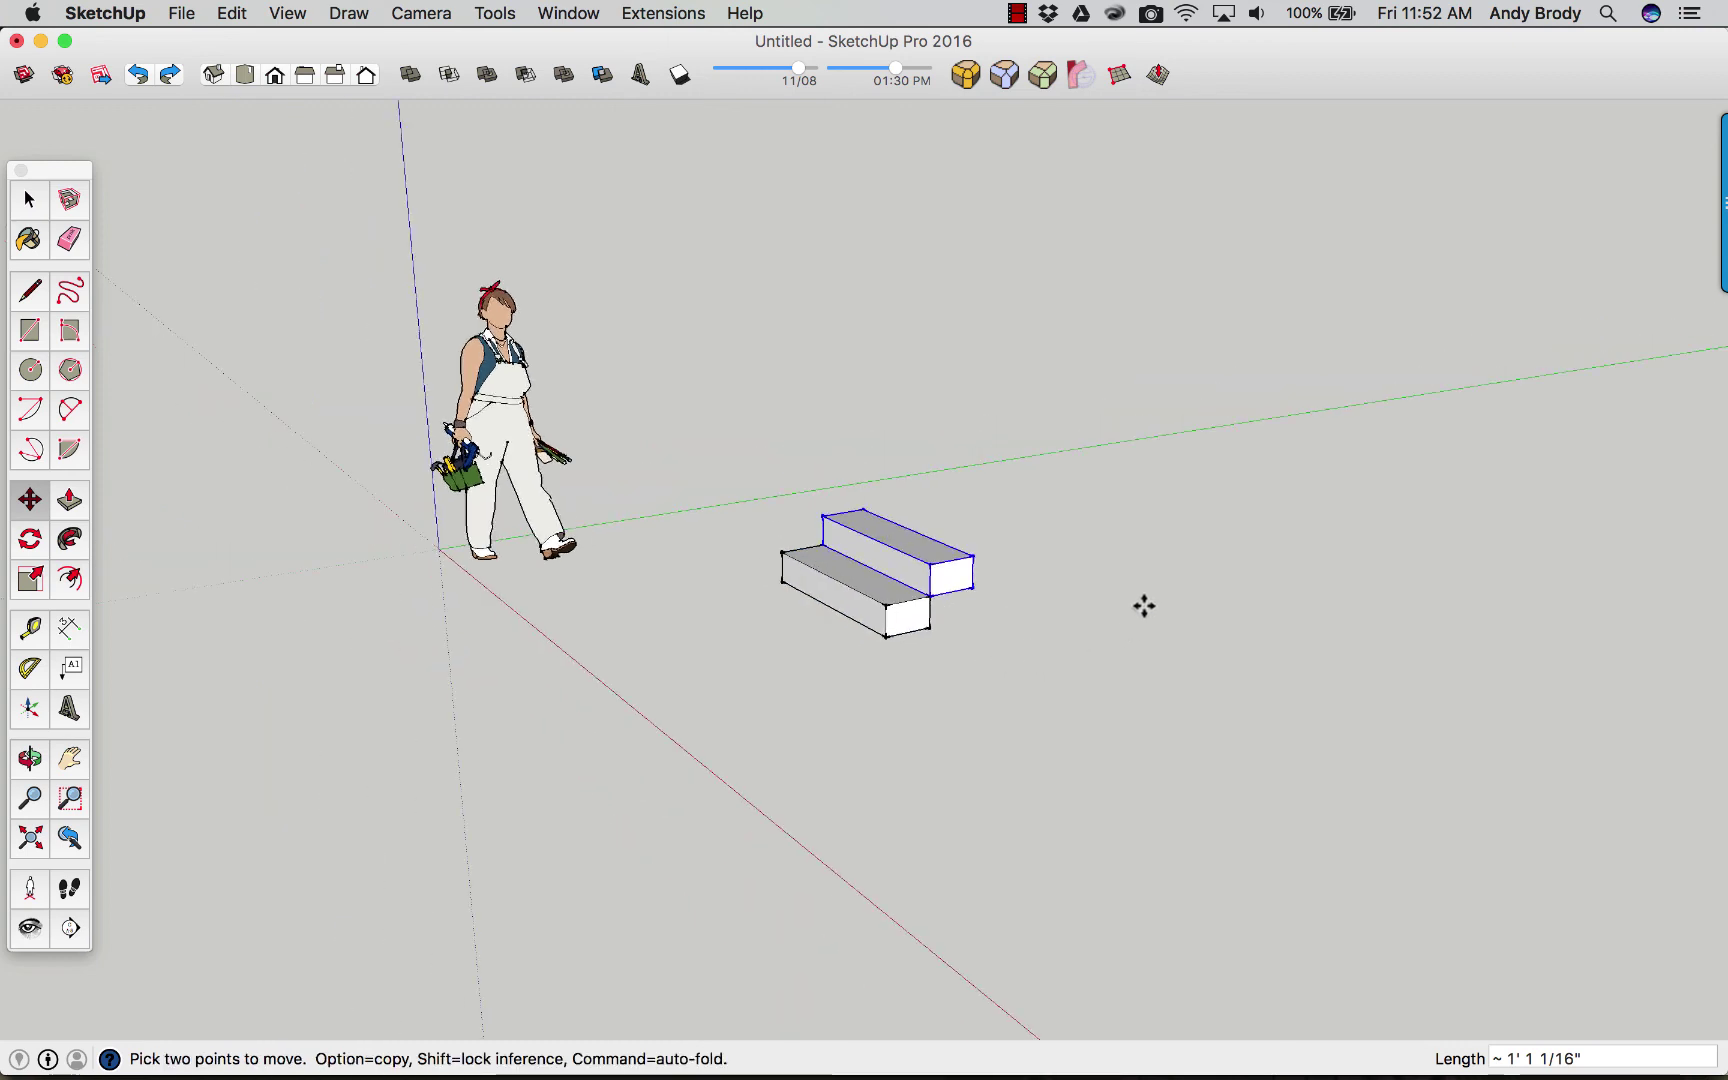
{"action": "type", "text": "x"}
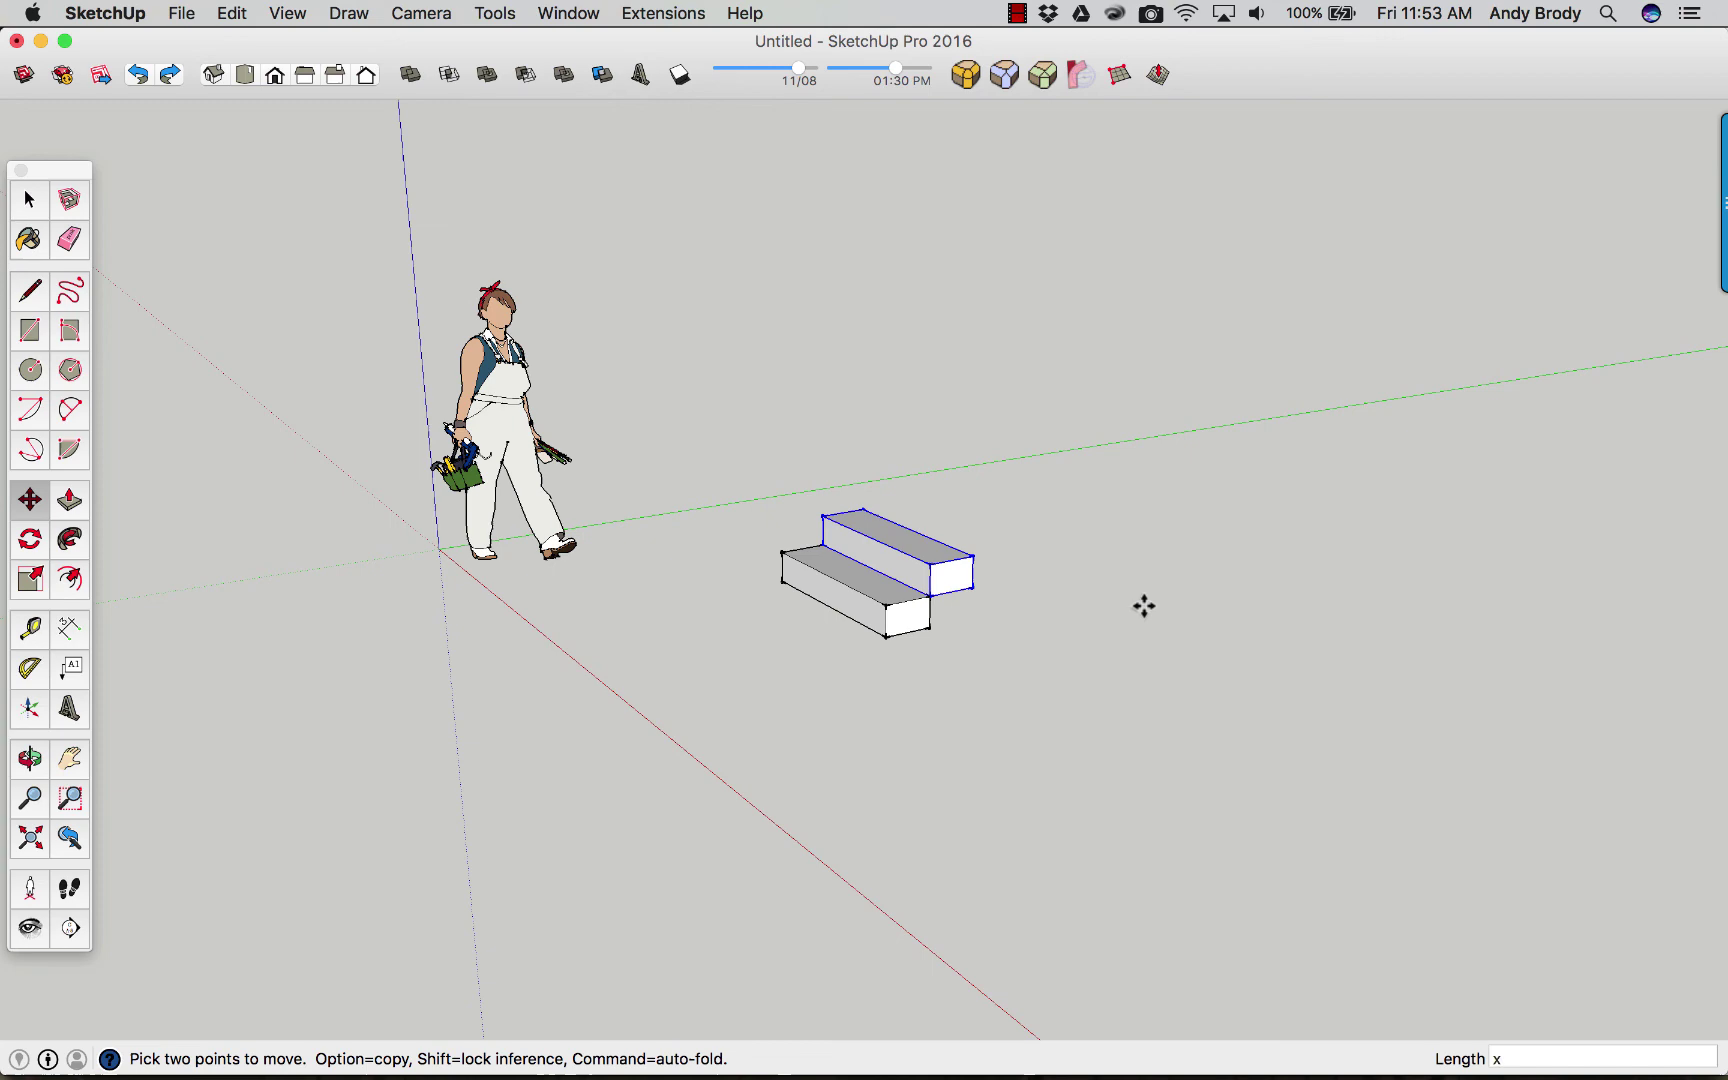
{"action": "type", "text": "14"}
{"action": "key", "text": "Return"}
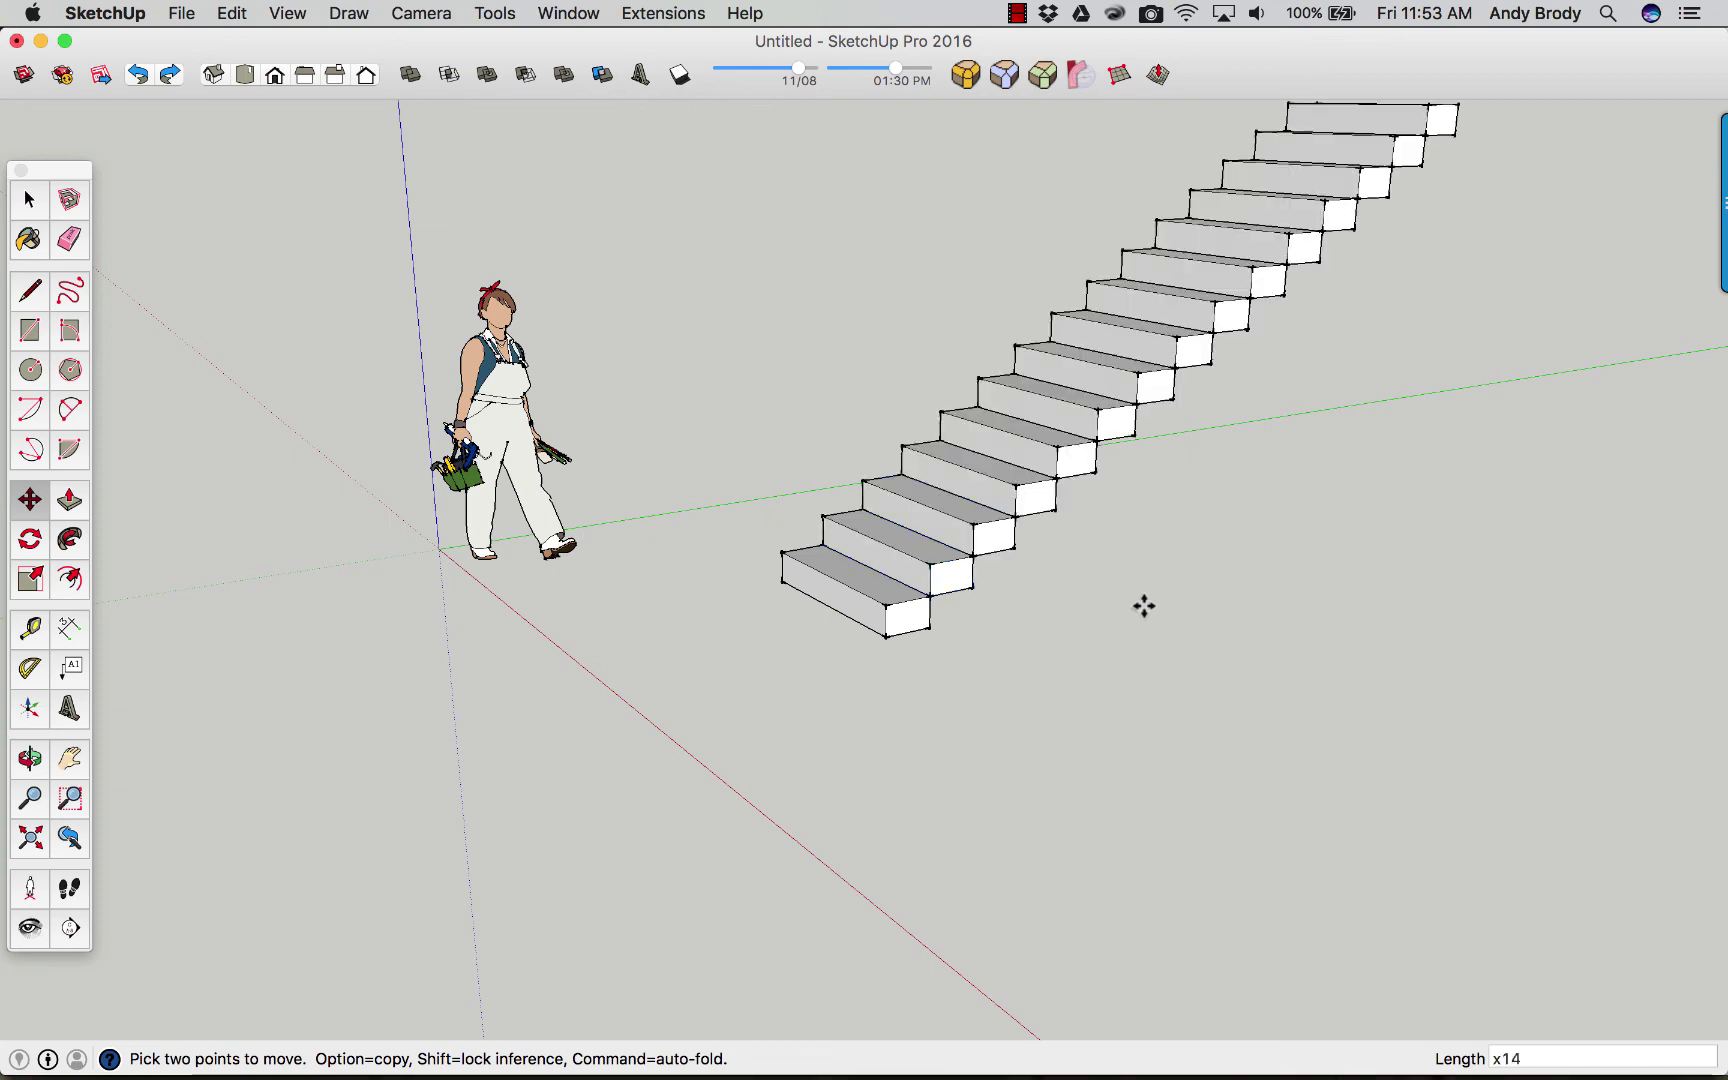
Open the lowest step's component for editing.
{"action": "scroll", "coordinate": [1125, 582], "scroll_direction": "down", "scroll_amount": 3}
{"action": "middle_click_drag", "start_coordinate": [1134, 571], "coordinate": [1188, 648]}
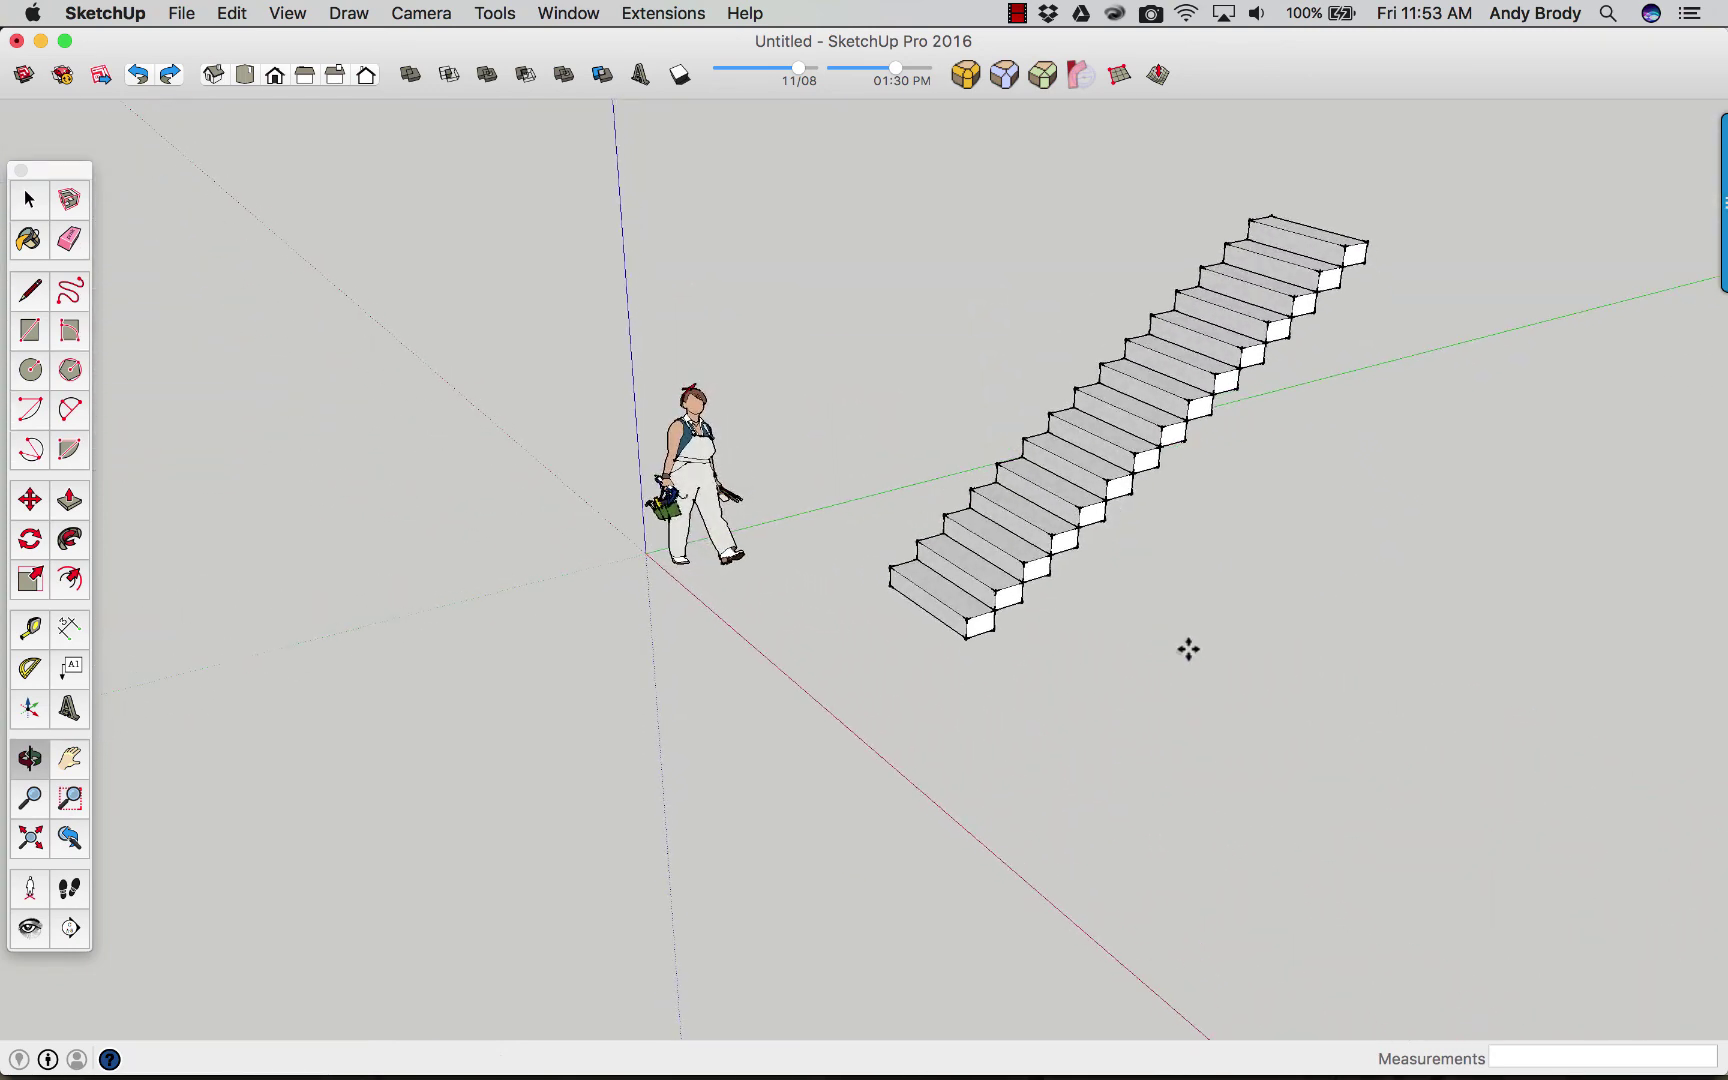
{"action": "key", "text": "q"}
{"action": "scroll", "coordinate": [1091, 509], "scroll_direction": "up", "scroll_amount": 4}
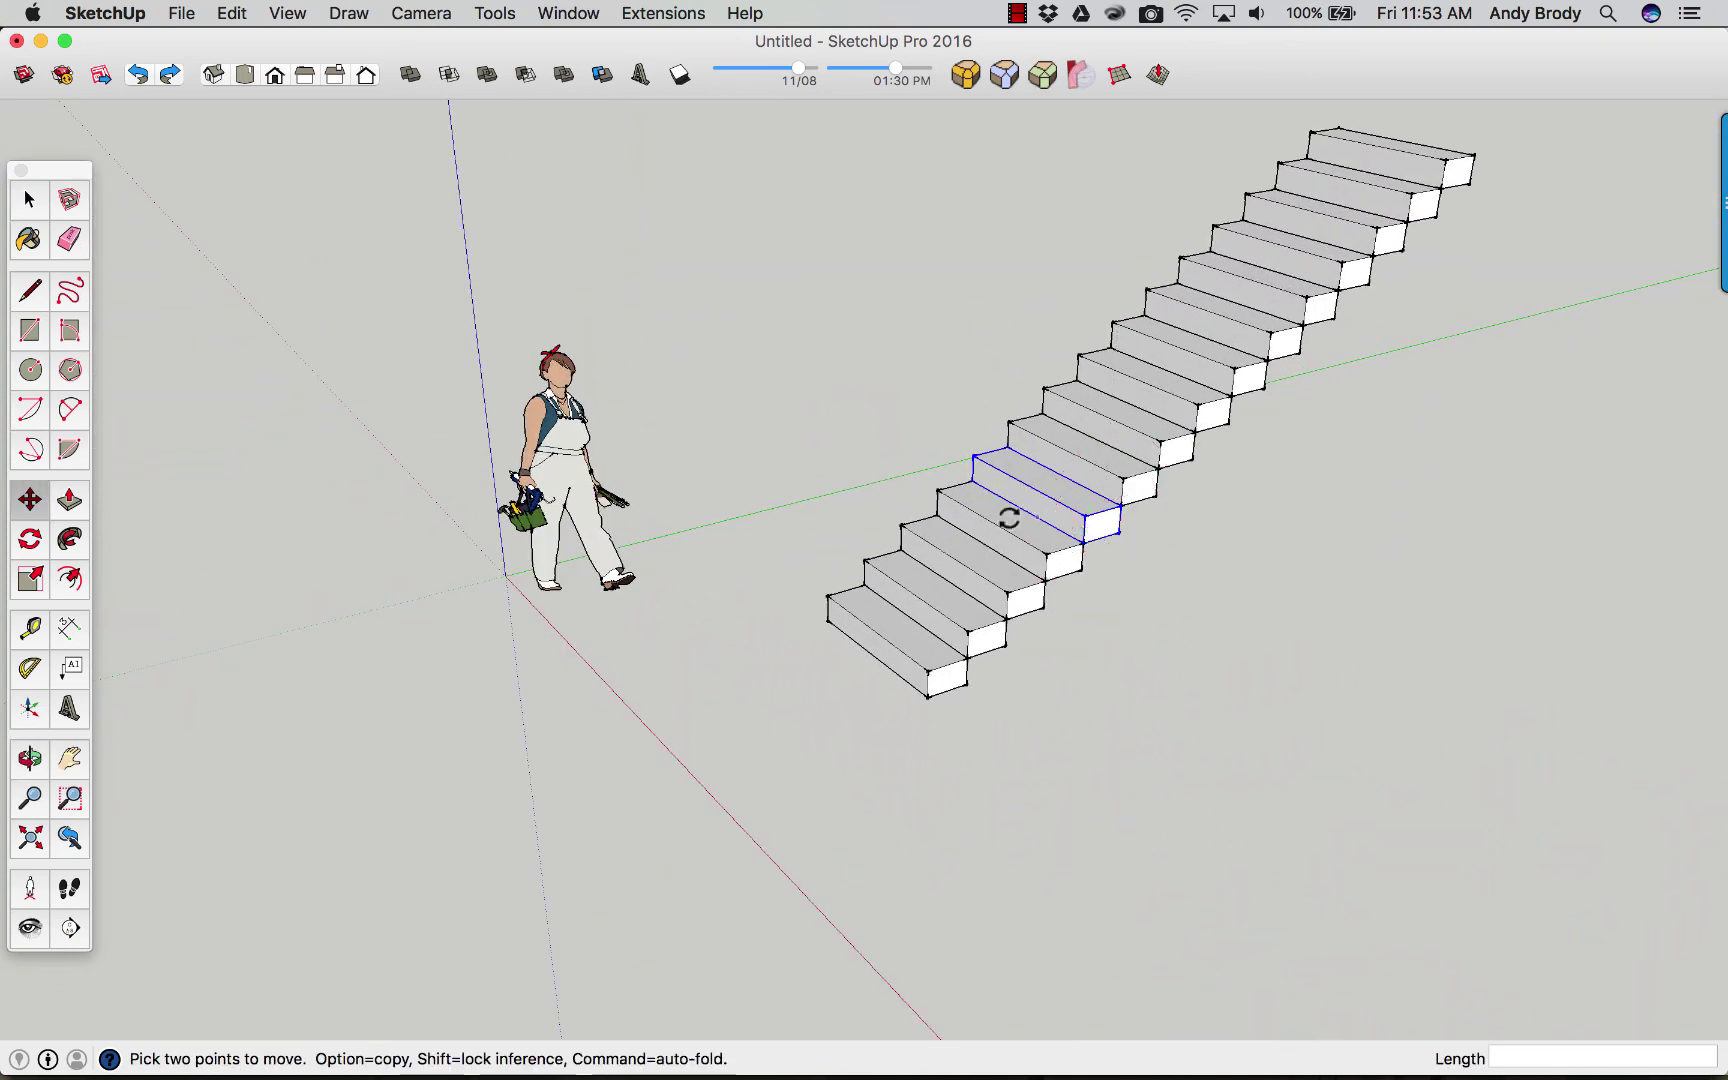
{"action": "scroll", "coordinate": [990, 546], "scroll_direction": "up", "scroll_amount": 2}
{"action": "mouse_move", "coordinate": [991, 548]}
{"action": "middle_mouse_down"}
{"action": "mouse_move", "coordinate": [883, 455]}
{"action": "mouse_move", "coordinate": [802, 463]}
{"action": "mouse_move", "coordinate": [886, 589]}
{"action": "mouse_move", "coordinate": [694, 432]}
{"action": "mouse_move", "coordinate": [1005, 574]}
{"action": "middle_mouse_up"}
{"action": "middle_click_drag", "start_coordinate": [980, 667], "coordinate": [747, 598]}
{"action": "key", "text": "space"}
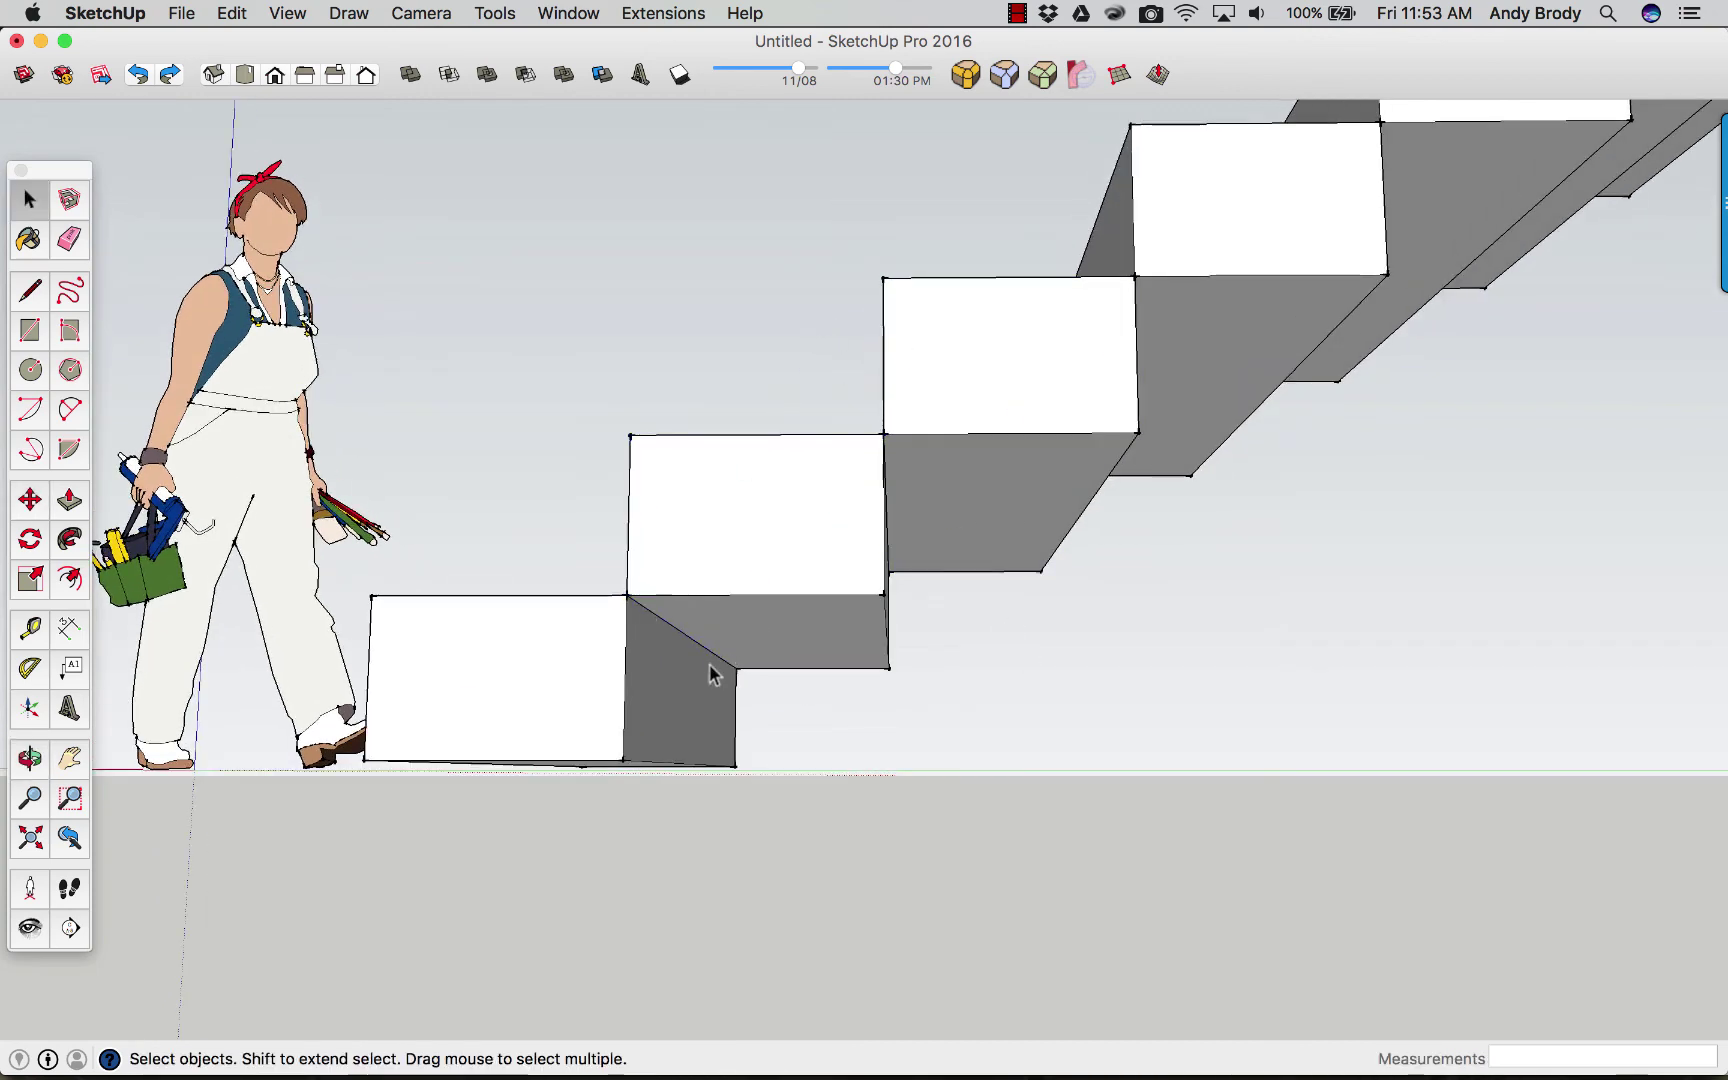
{"action": "double_click", "coordinate": [601, 650]}
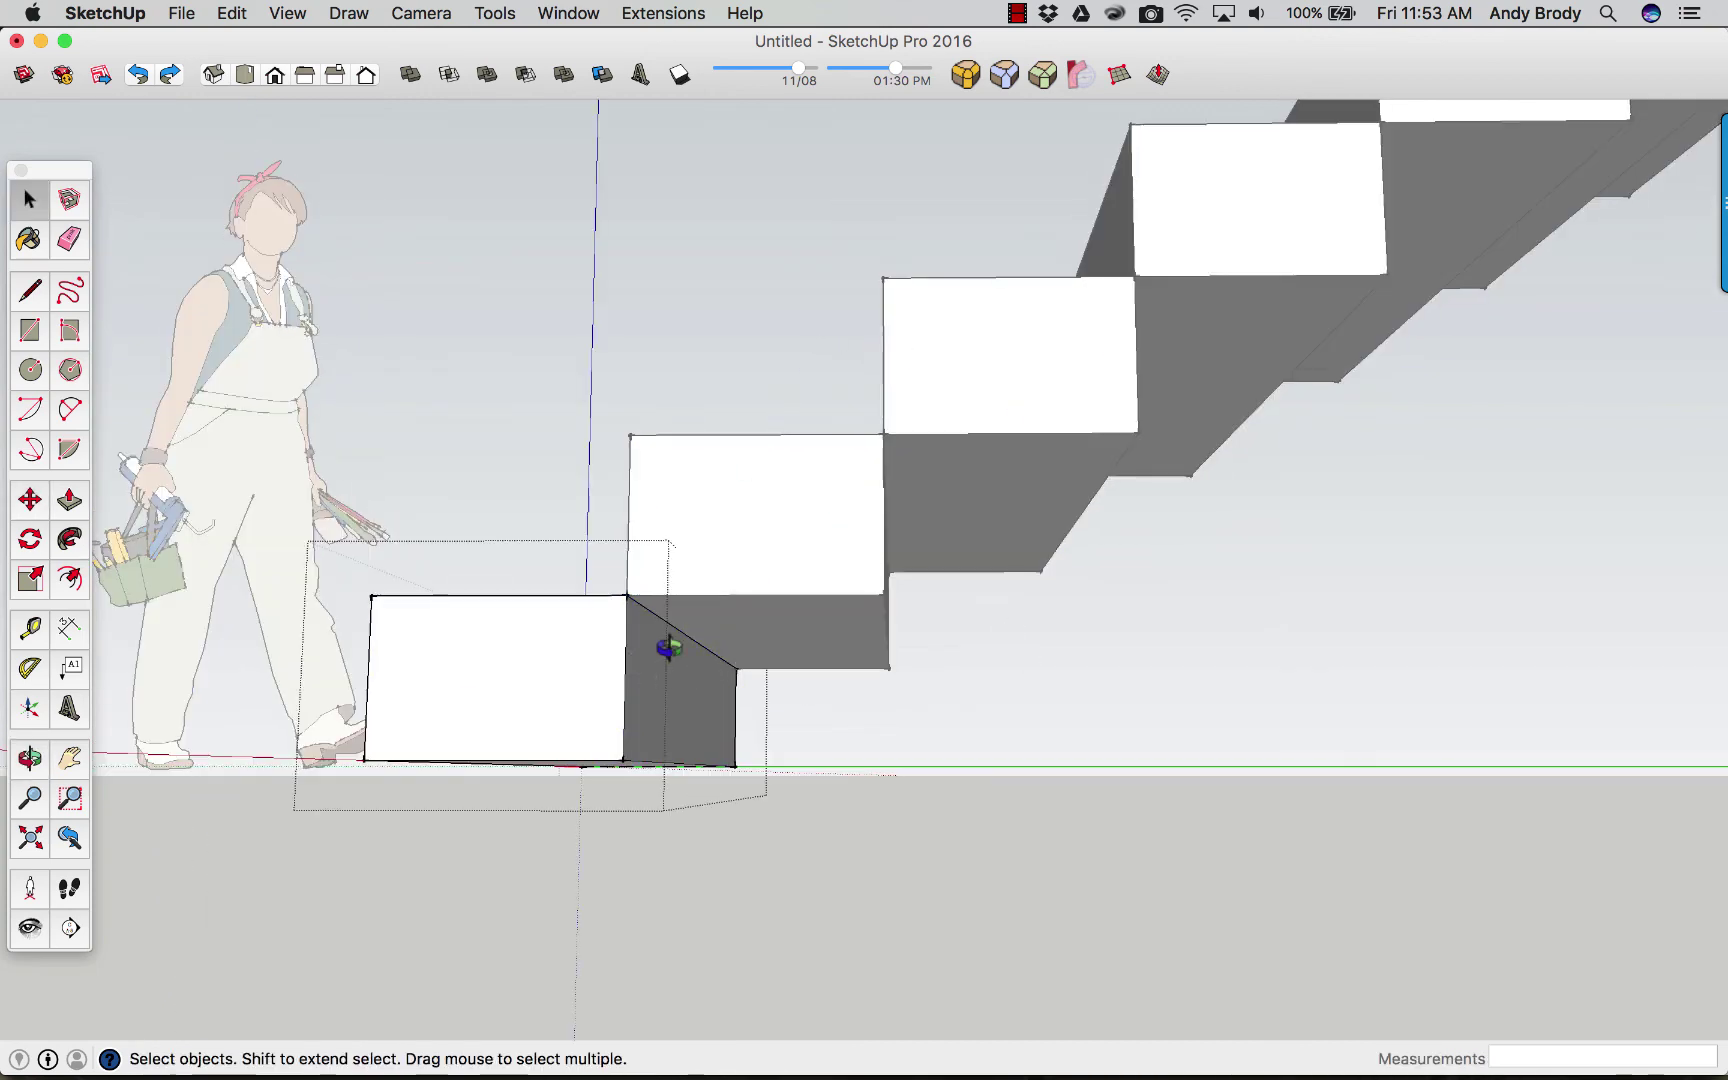
Move the lowest step's upper back edge 11 inches horizontally to the next step's lower back corner, sloping the stair underside.
{"action": "middle_click_drag", "start_coordinate": [669, 648], "coordinate": [676, 680]}
{"action": "key", "text": "m"}
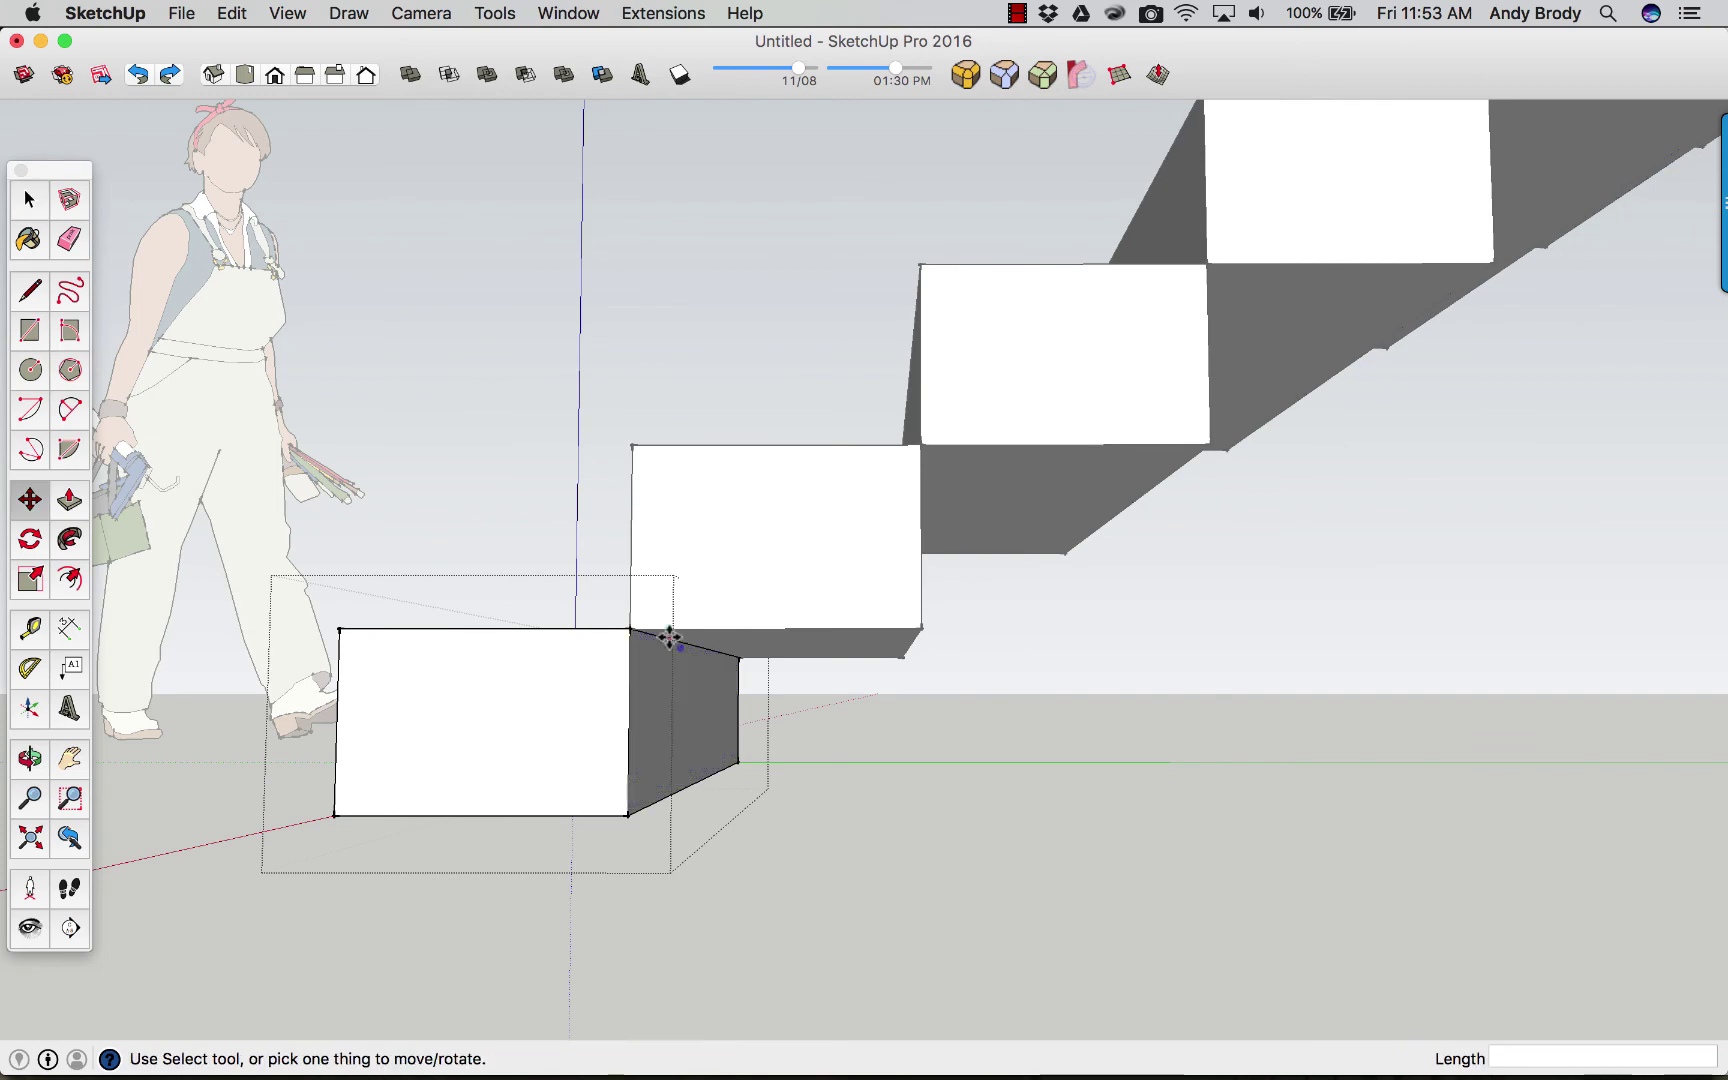
{"action": "key", "text": "space"}
{"action": "left_click", "coordinate": [668, 648]}
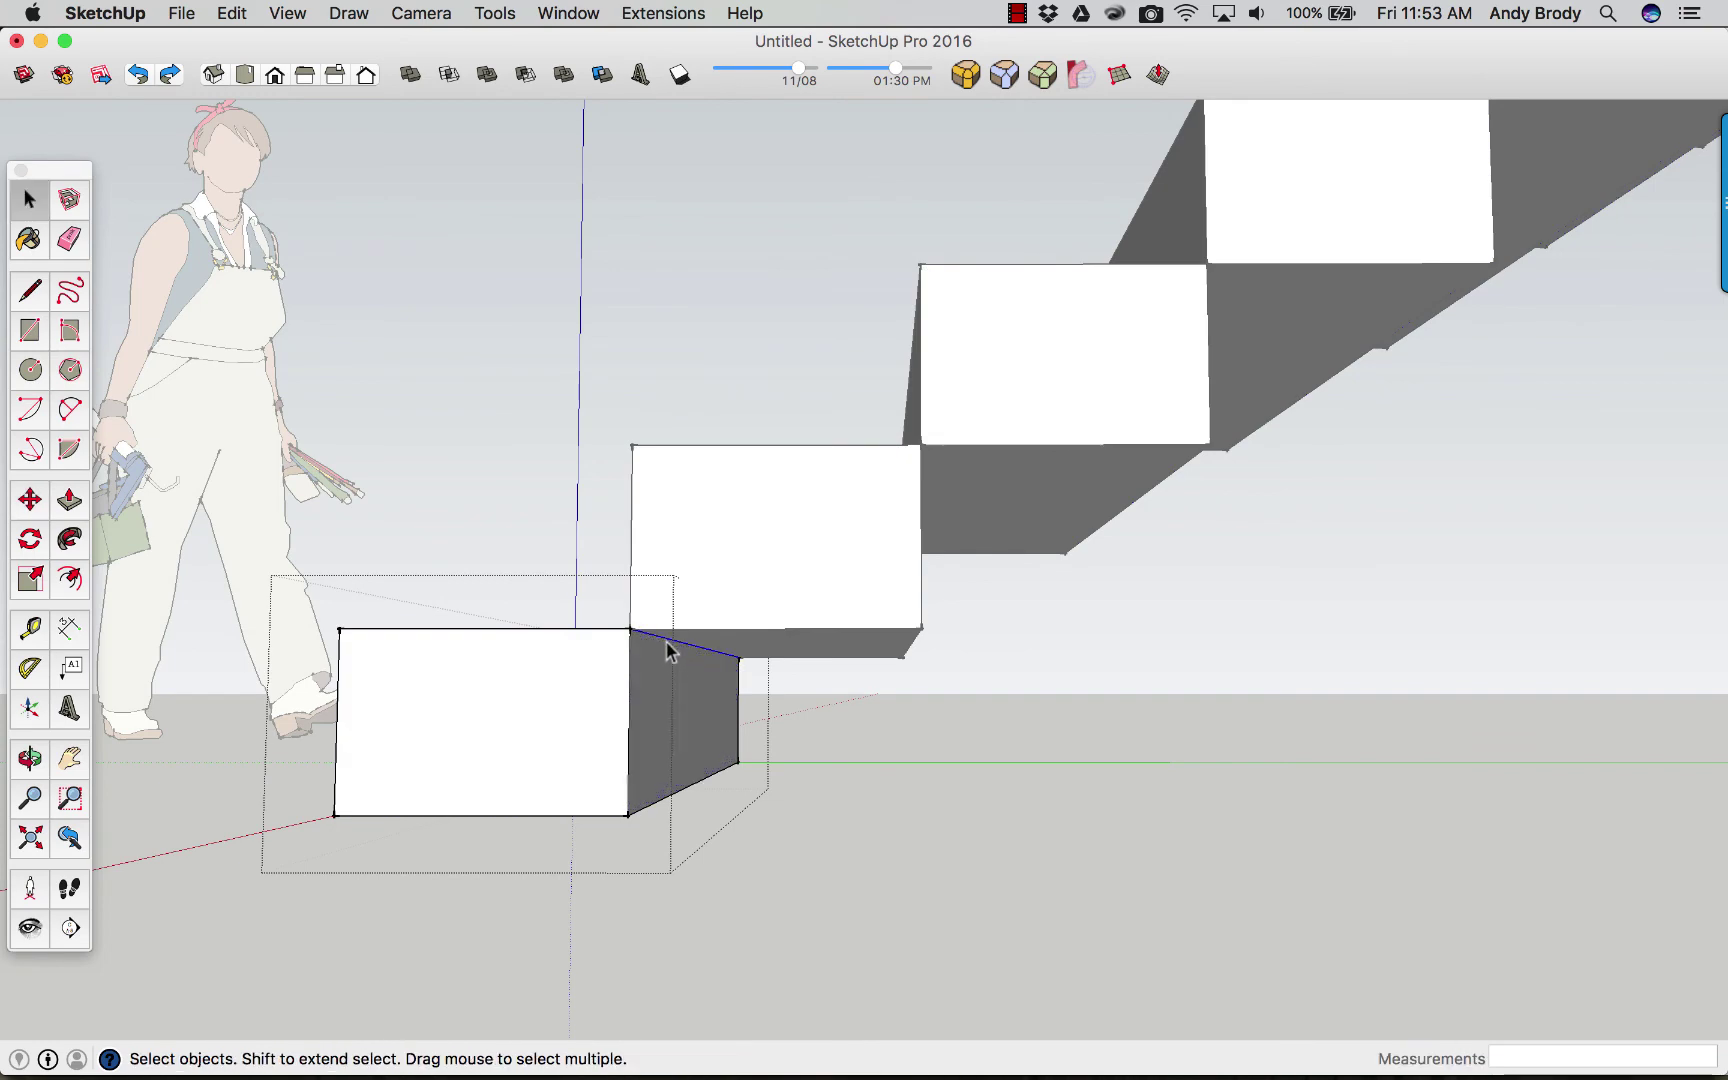
{"action": "key", "text": "m"}
{"action": "left_click", "coordinate": [630, 629]}
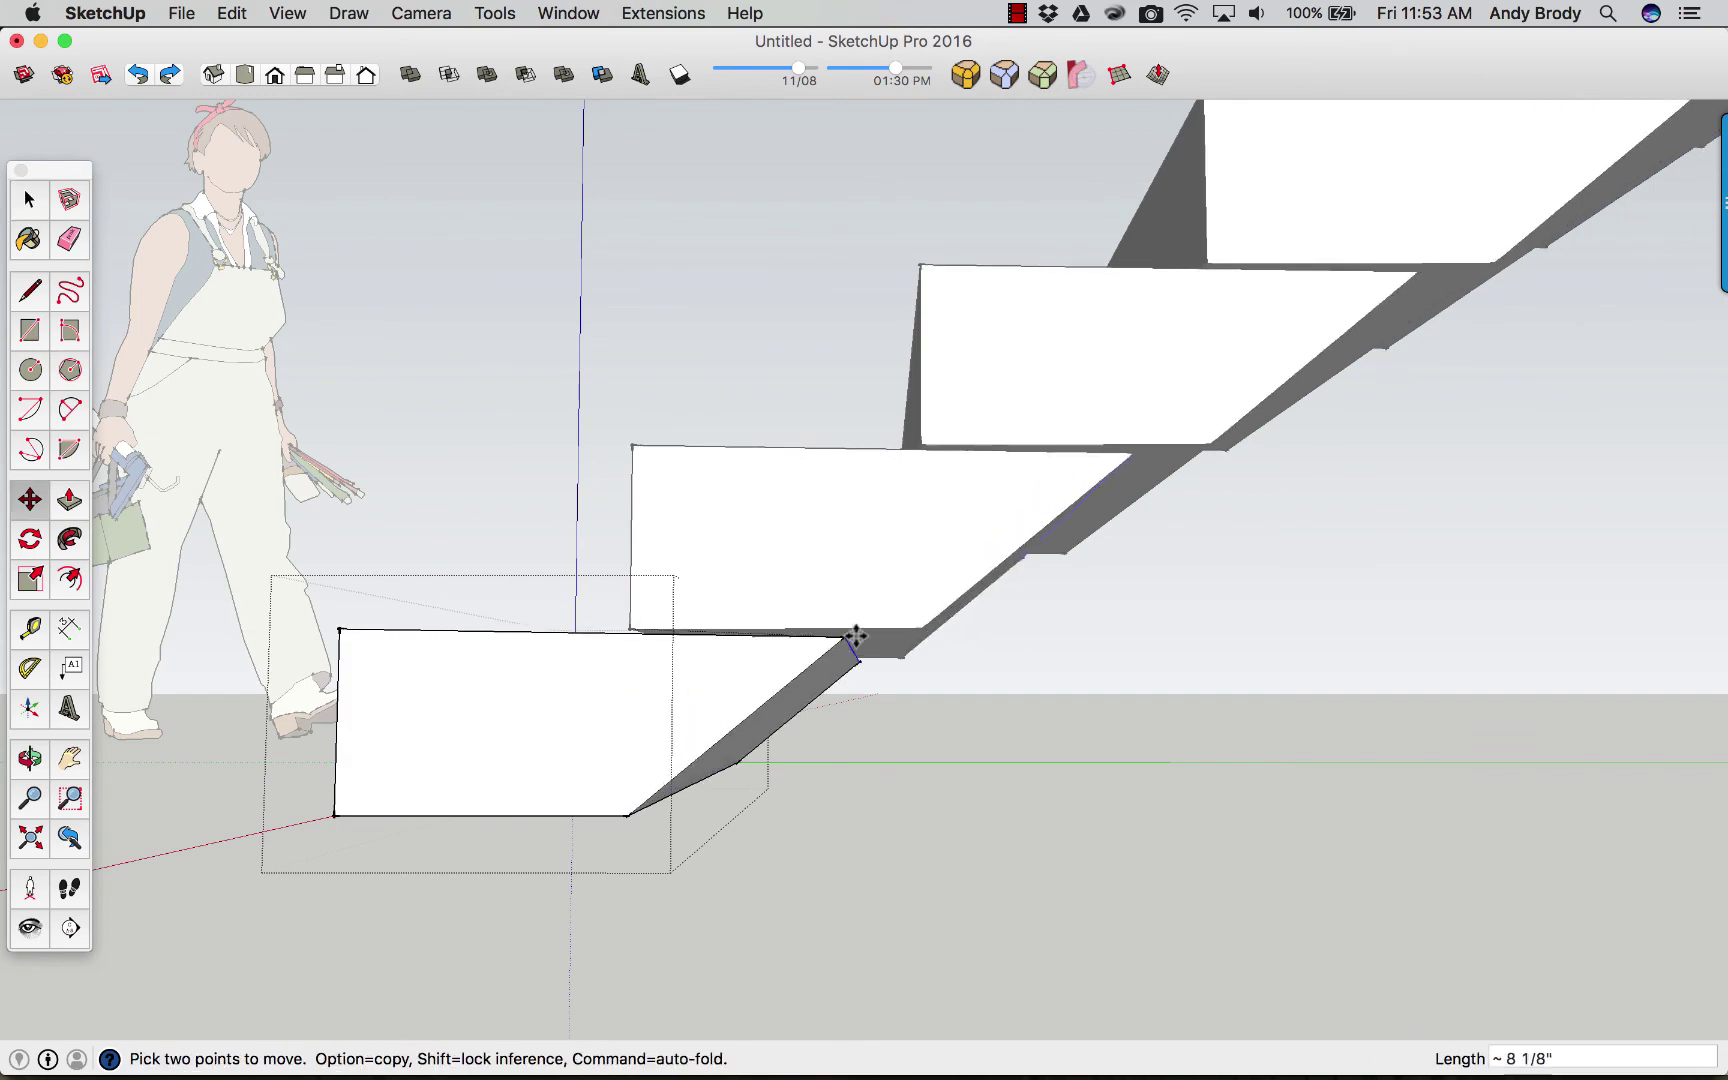
{"action": "left_click", "coordinate": [918, 629]}
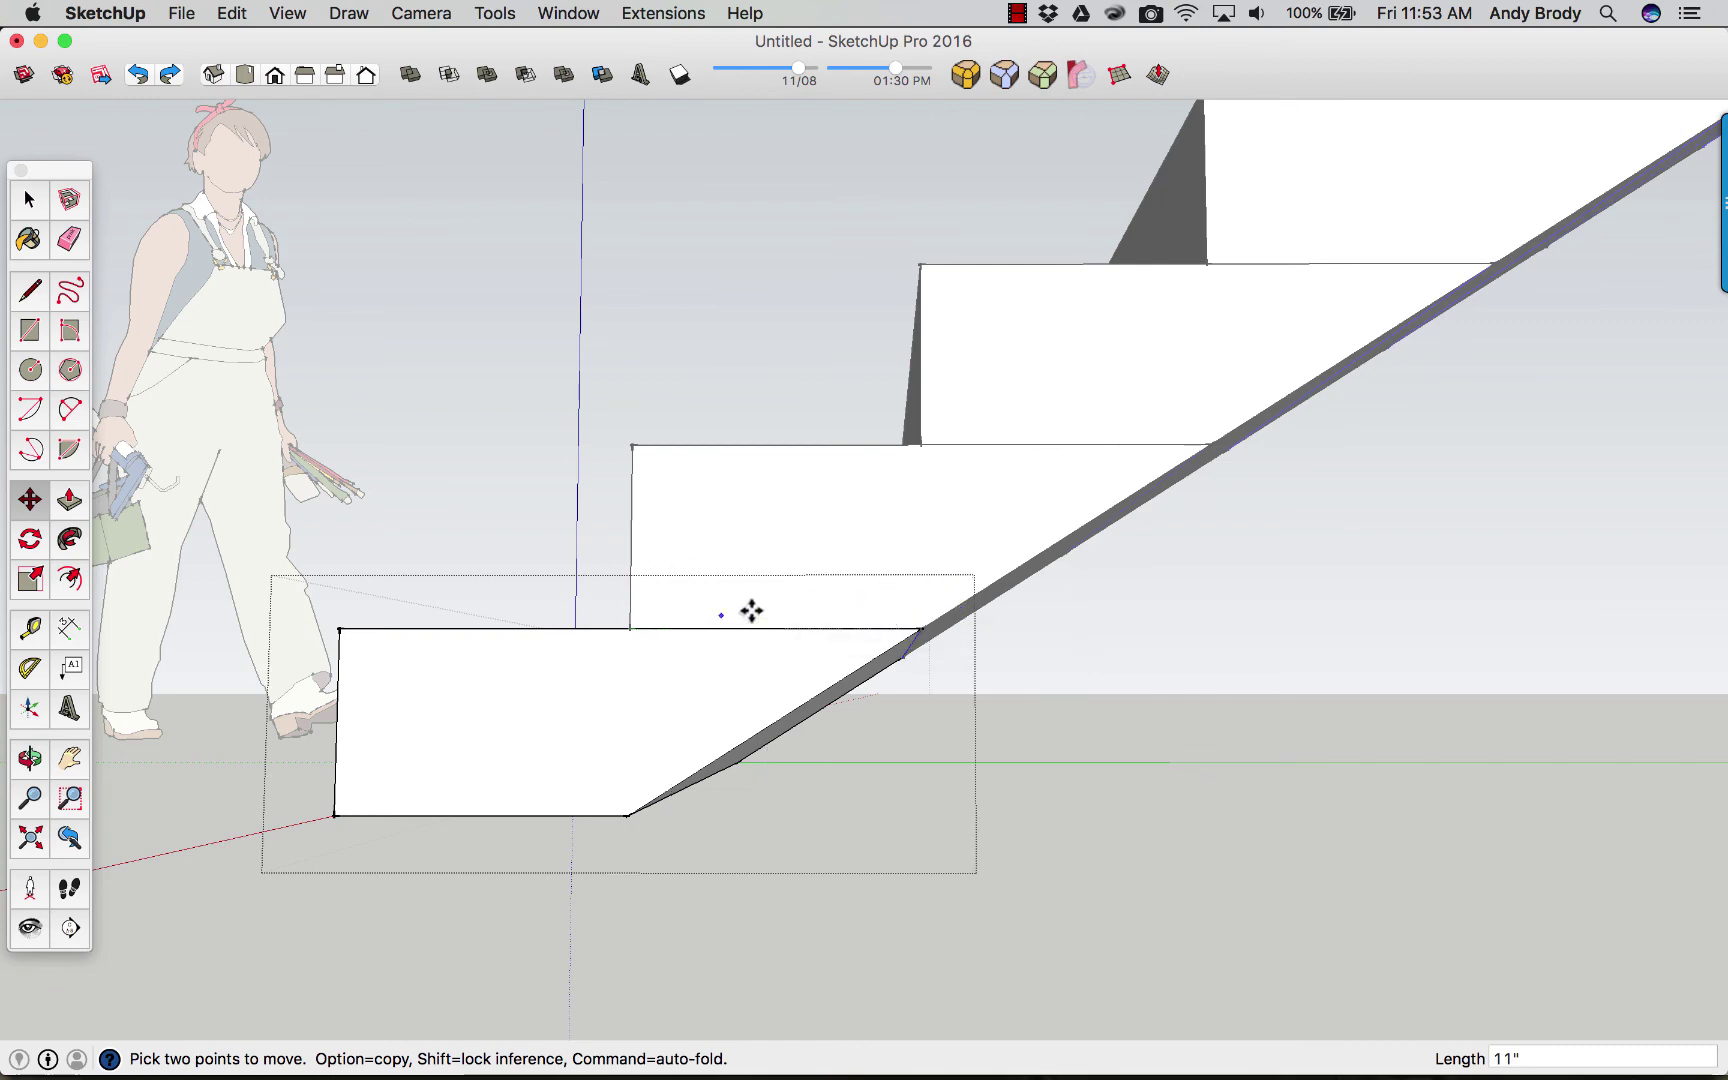
Move the lowest step's upper front edge 1 inch outward along the green axis, slanting the riser to overhang.
{"action": "key", "text": "space"}
{"action": "middle_click_drag", "start_coordinate": [822, 687], "coordinate": [640, 602]}
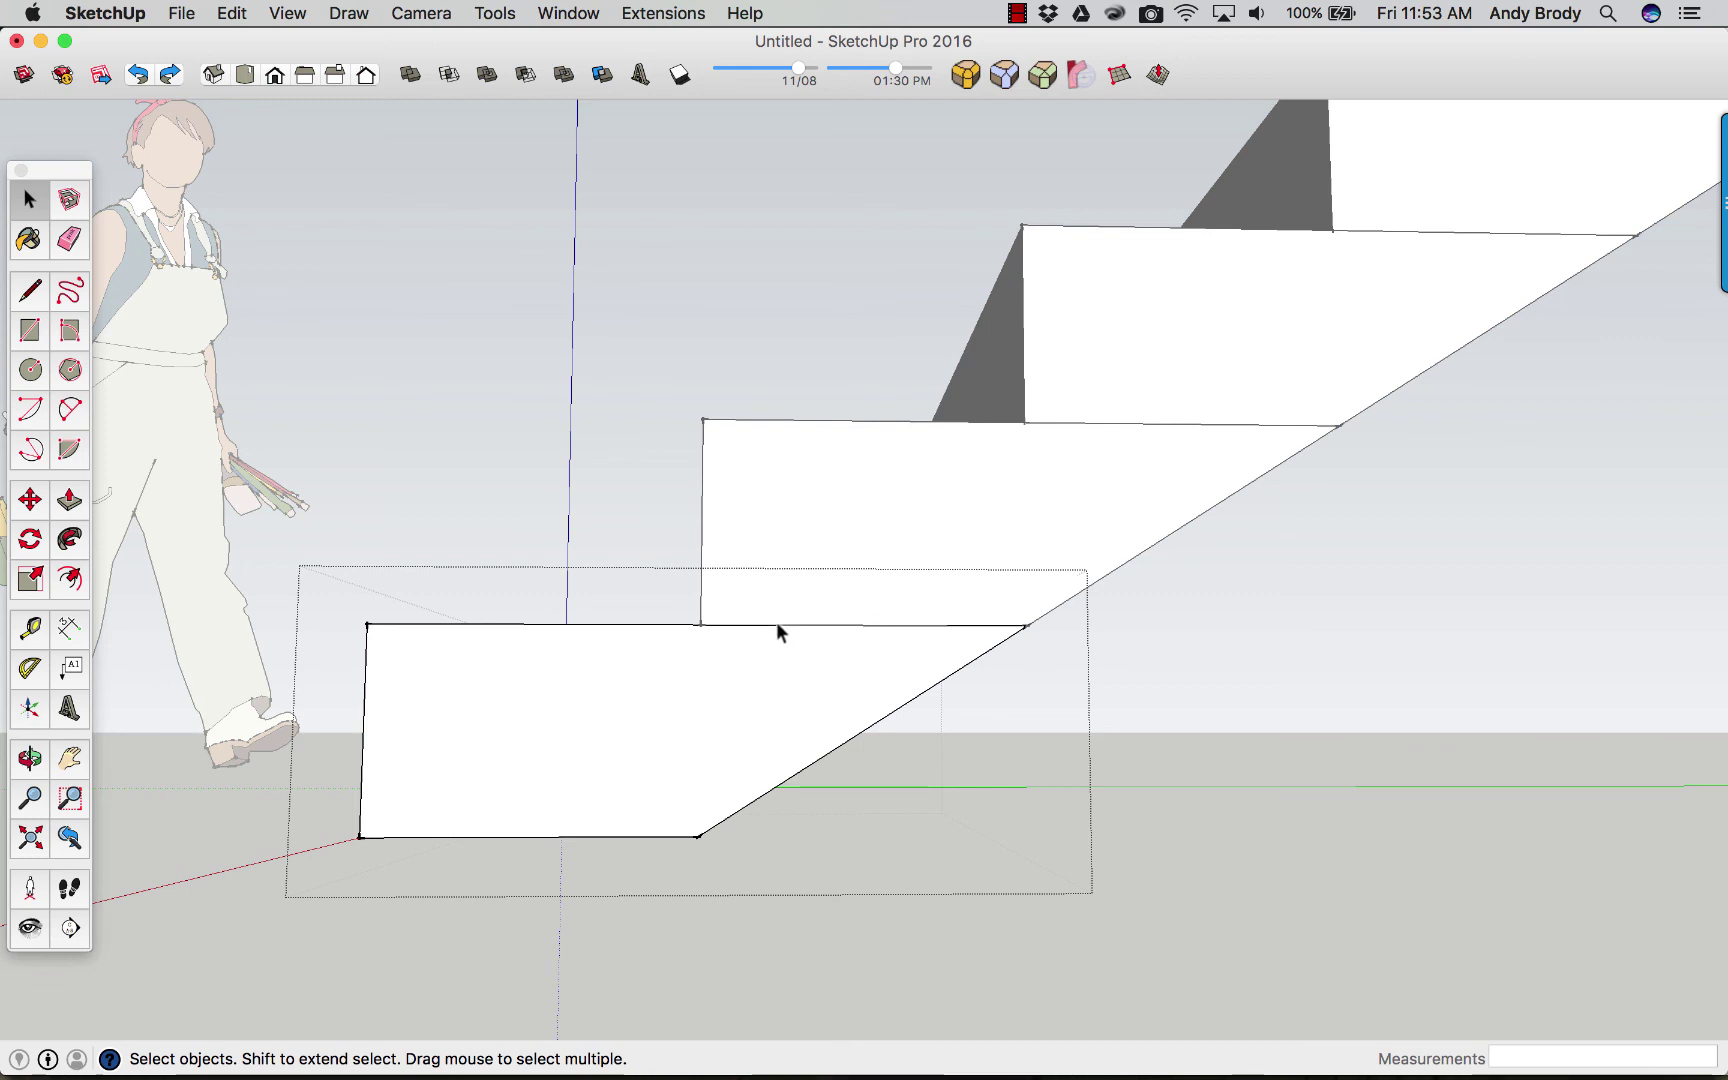
{"action": "middle_click_drag", "start_coordinate": [716, 627], "coordinate": [846, 717]}
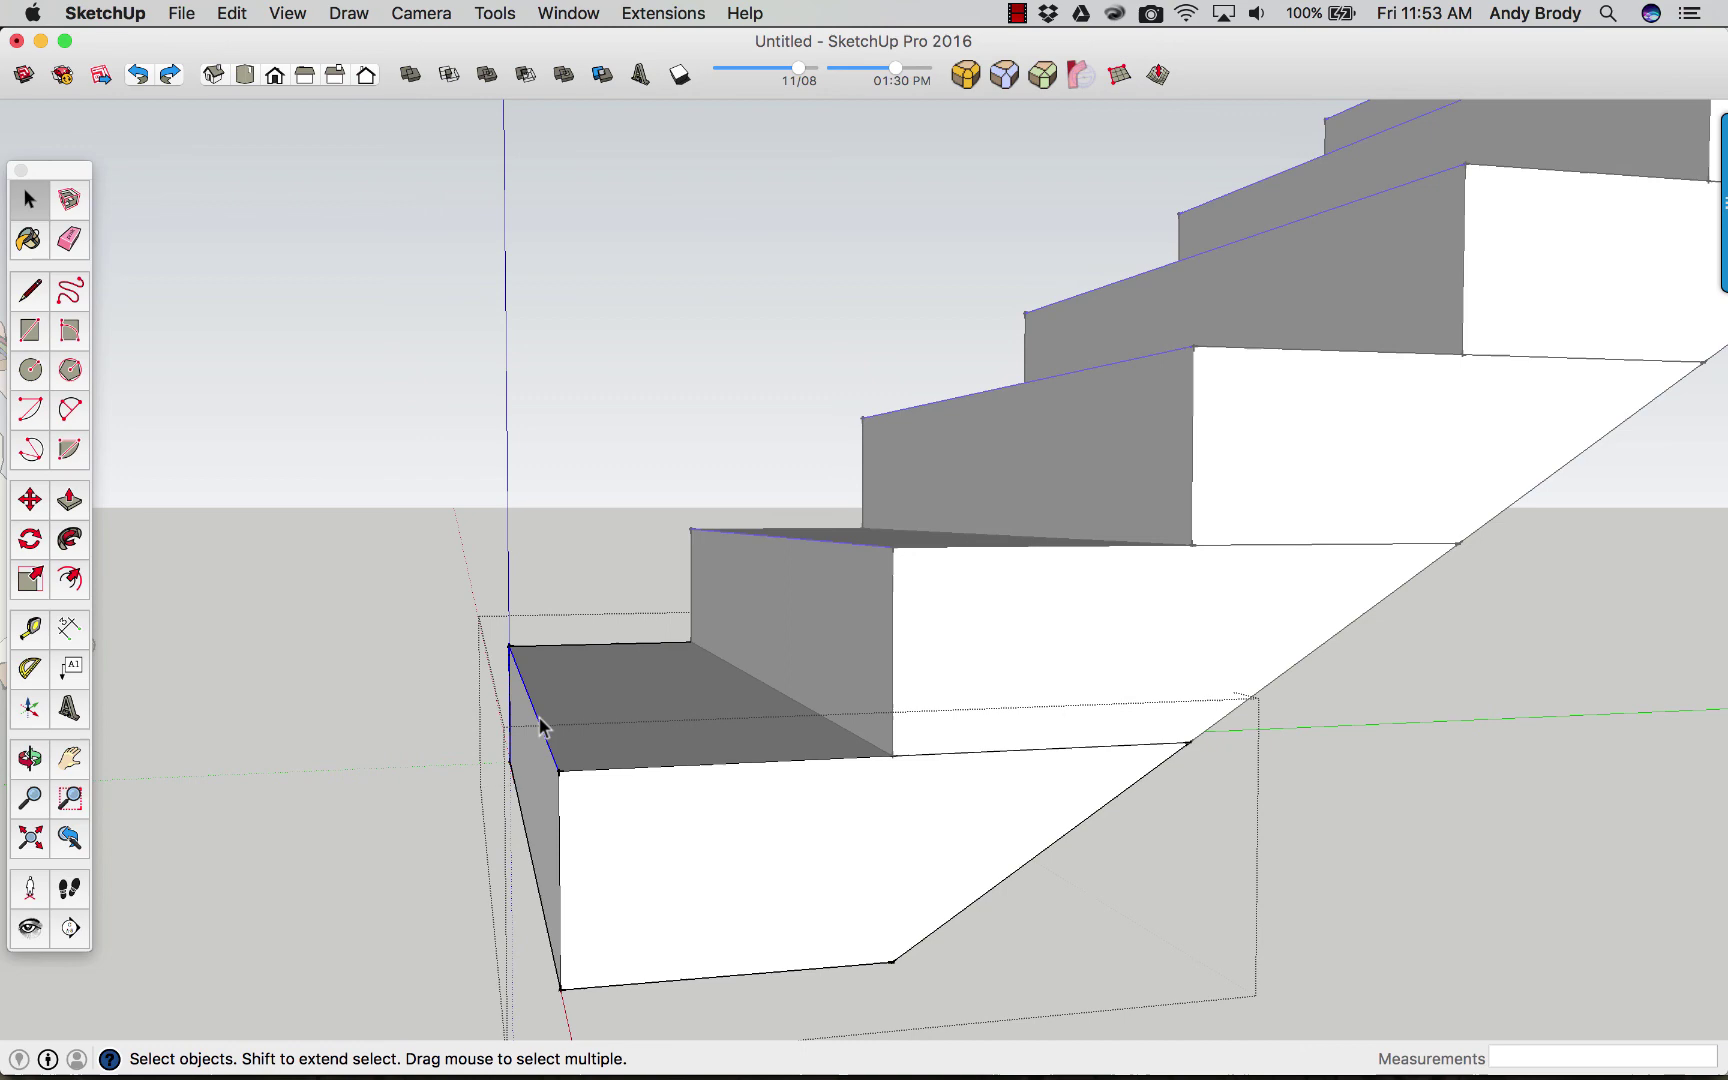
{"action": "middle_click_drag", "start_coordinate": [533, 712], "coordinate": [524, 658]}
{"action": "key", "text": "m"}
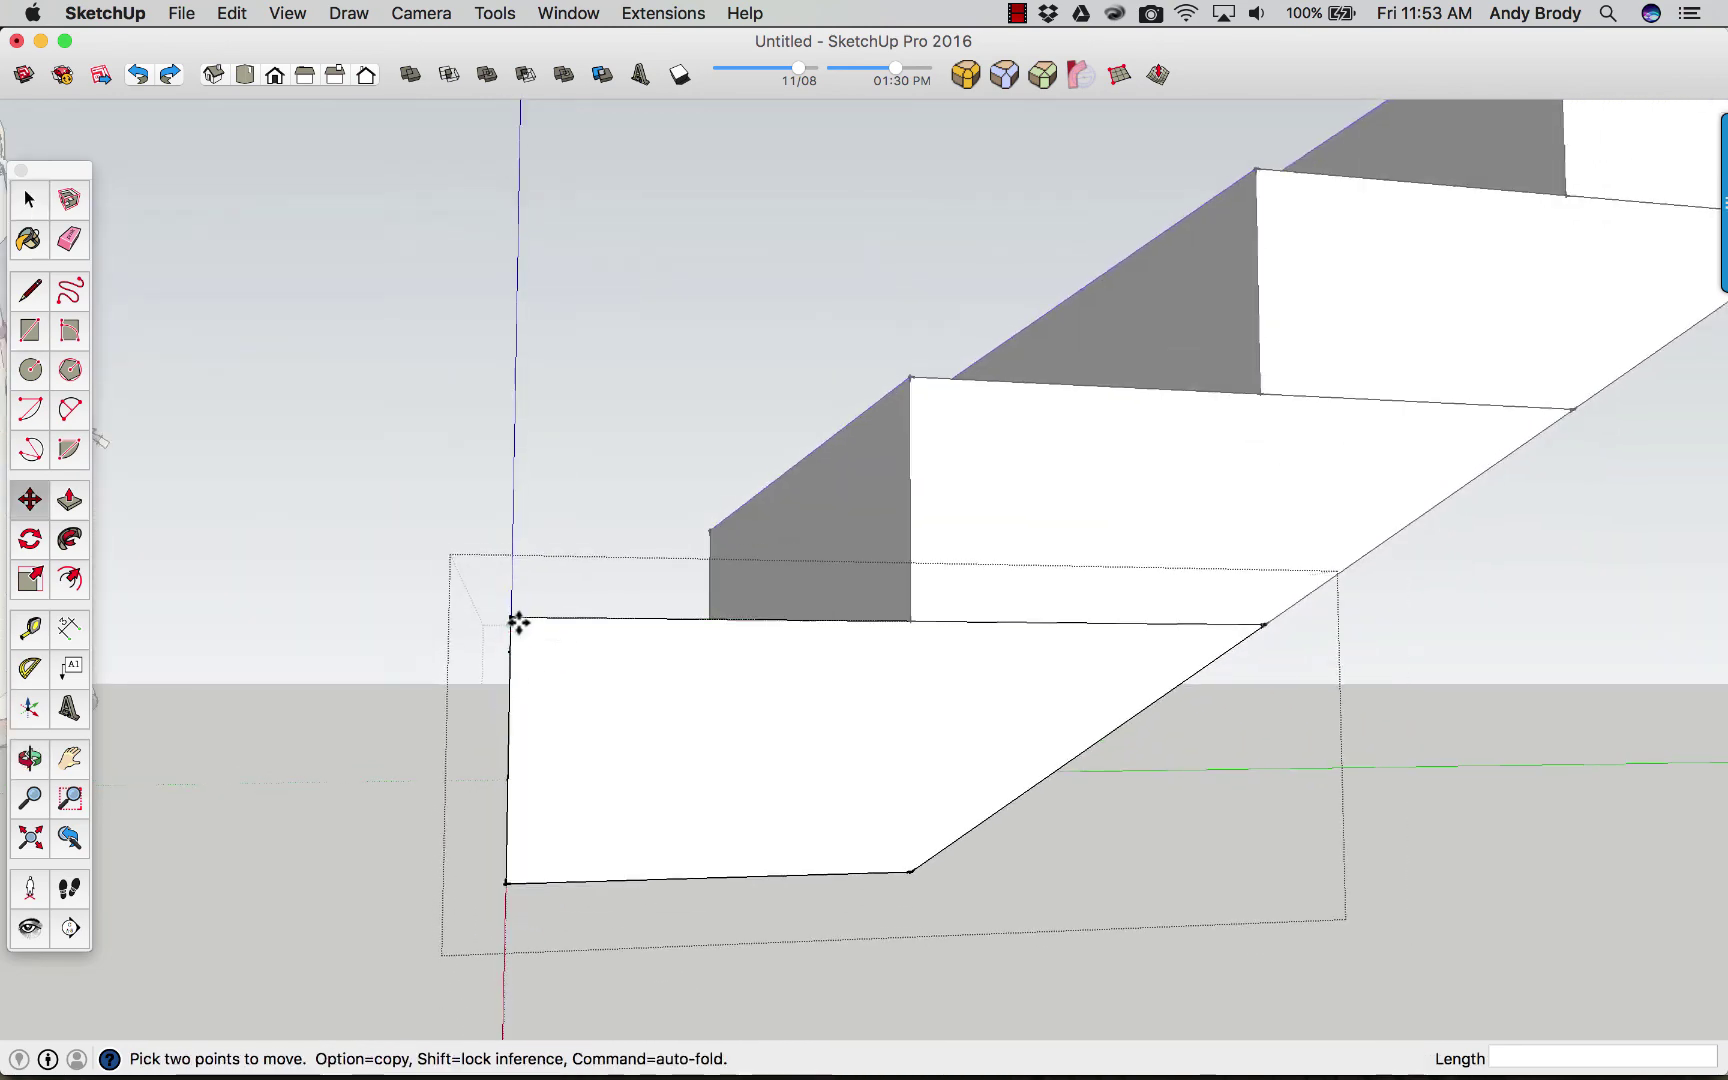
{"action": "left_click", "coordinate": [511, 618]}
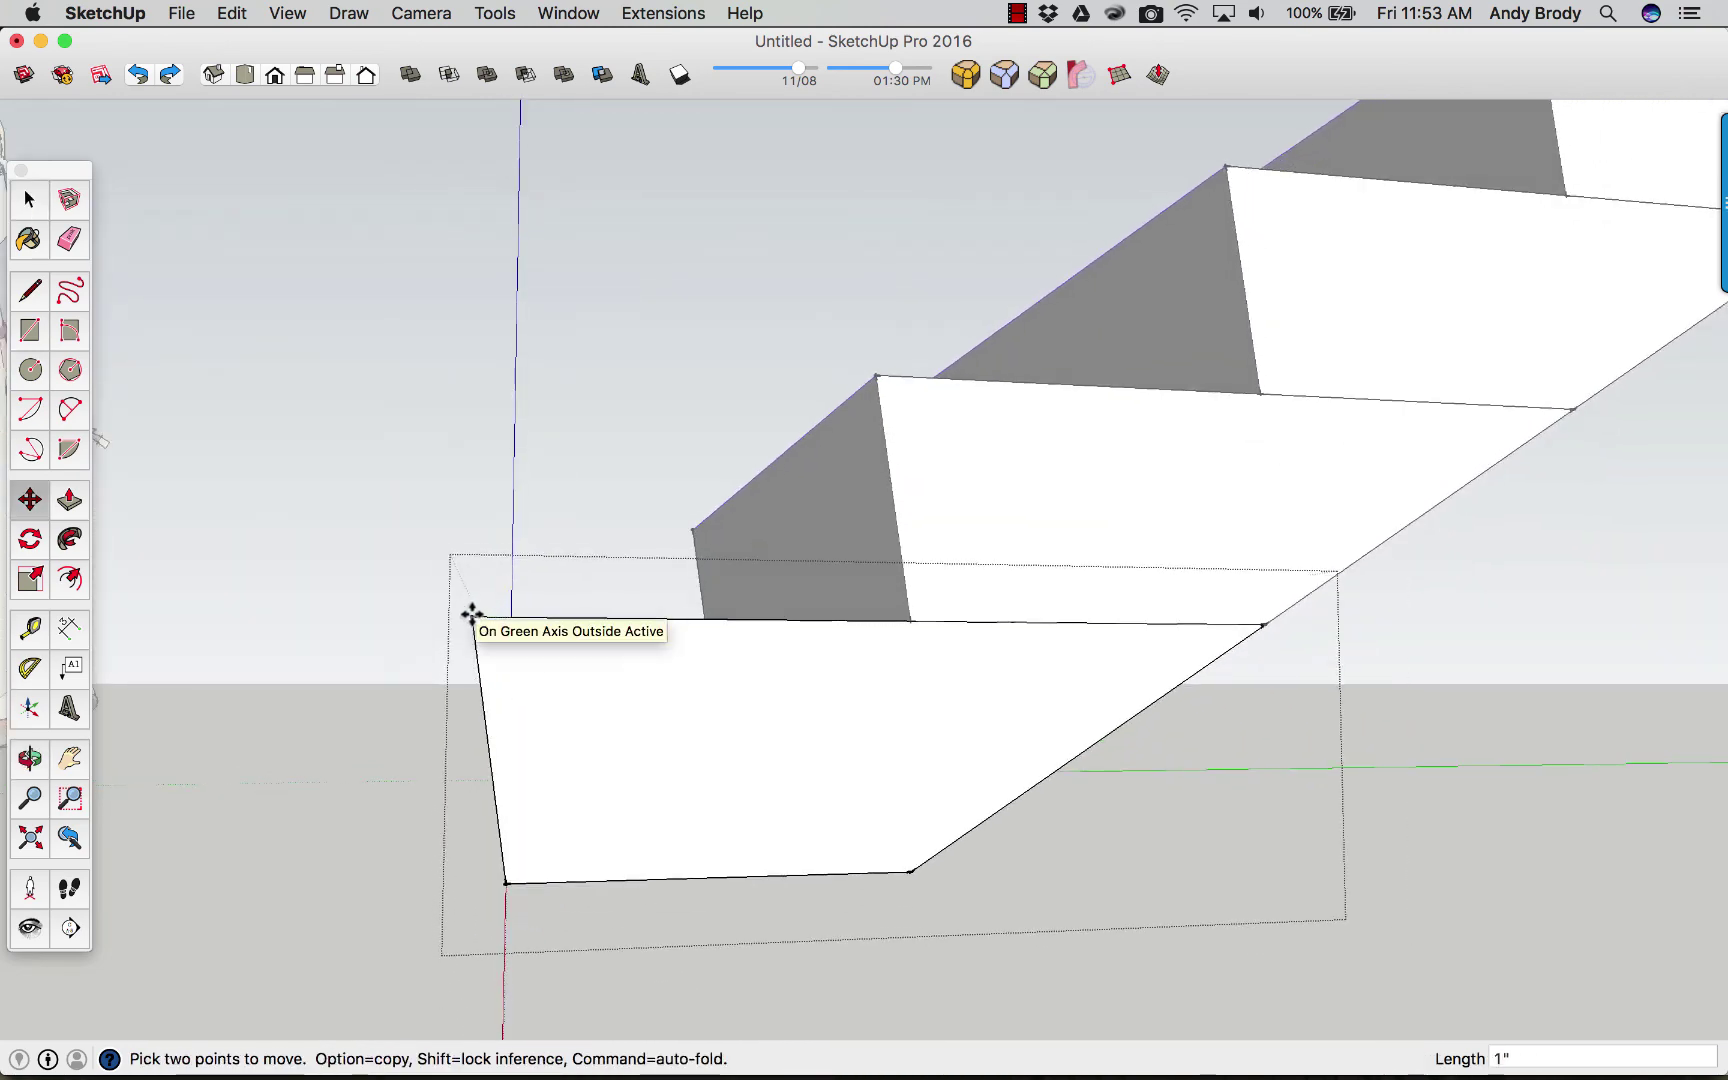
{"action": "left_click", "coordinate": [471, 617]}
Draw a small arc across the upper front corner of the lowest step's side face for a rounded nosing.
{"action": "middle_click_drag", "start_coordinate": [621, 625], "coordinate": [790, 711]}
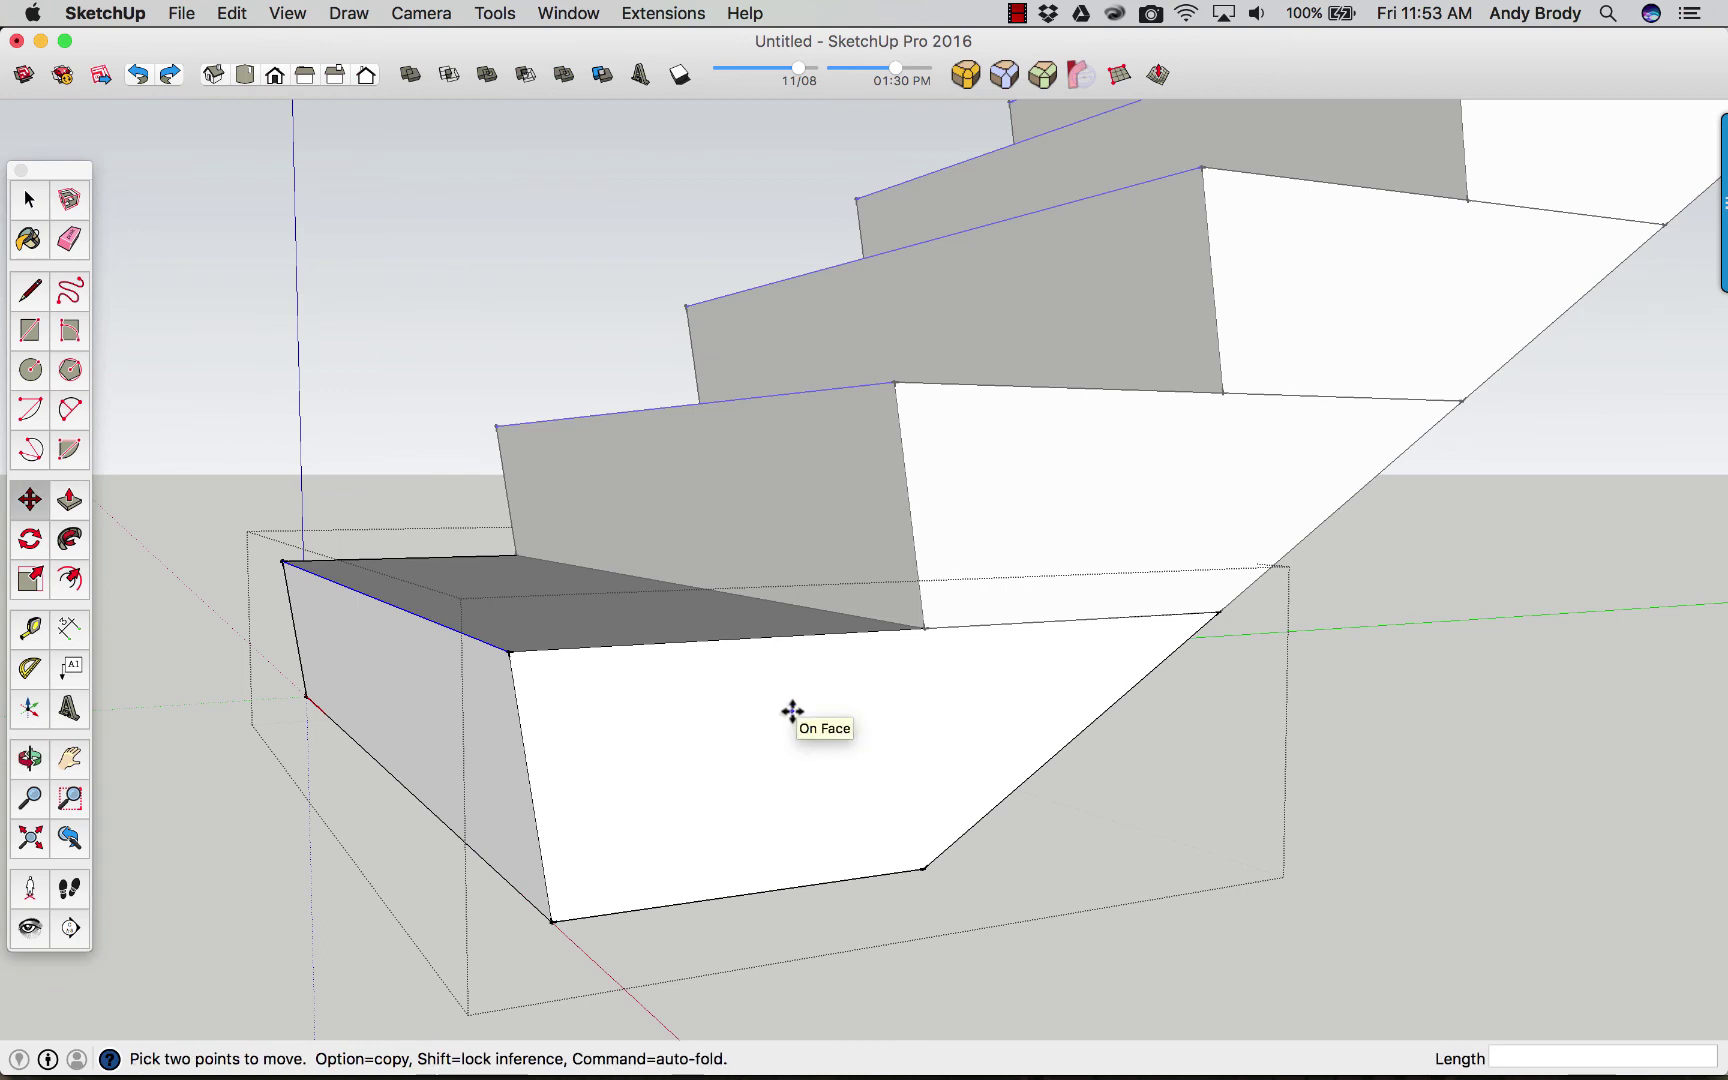
{"action": "scroll", "coordinate": [570, 656], "scroll_direction": "up", "scroll_amount": 2}
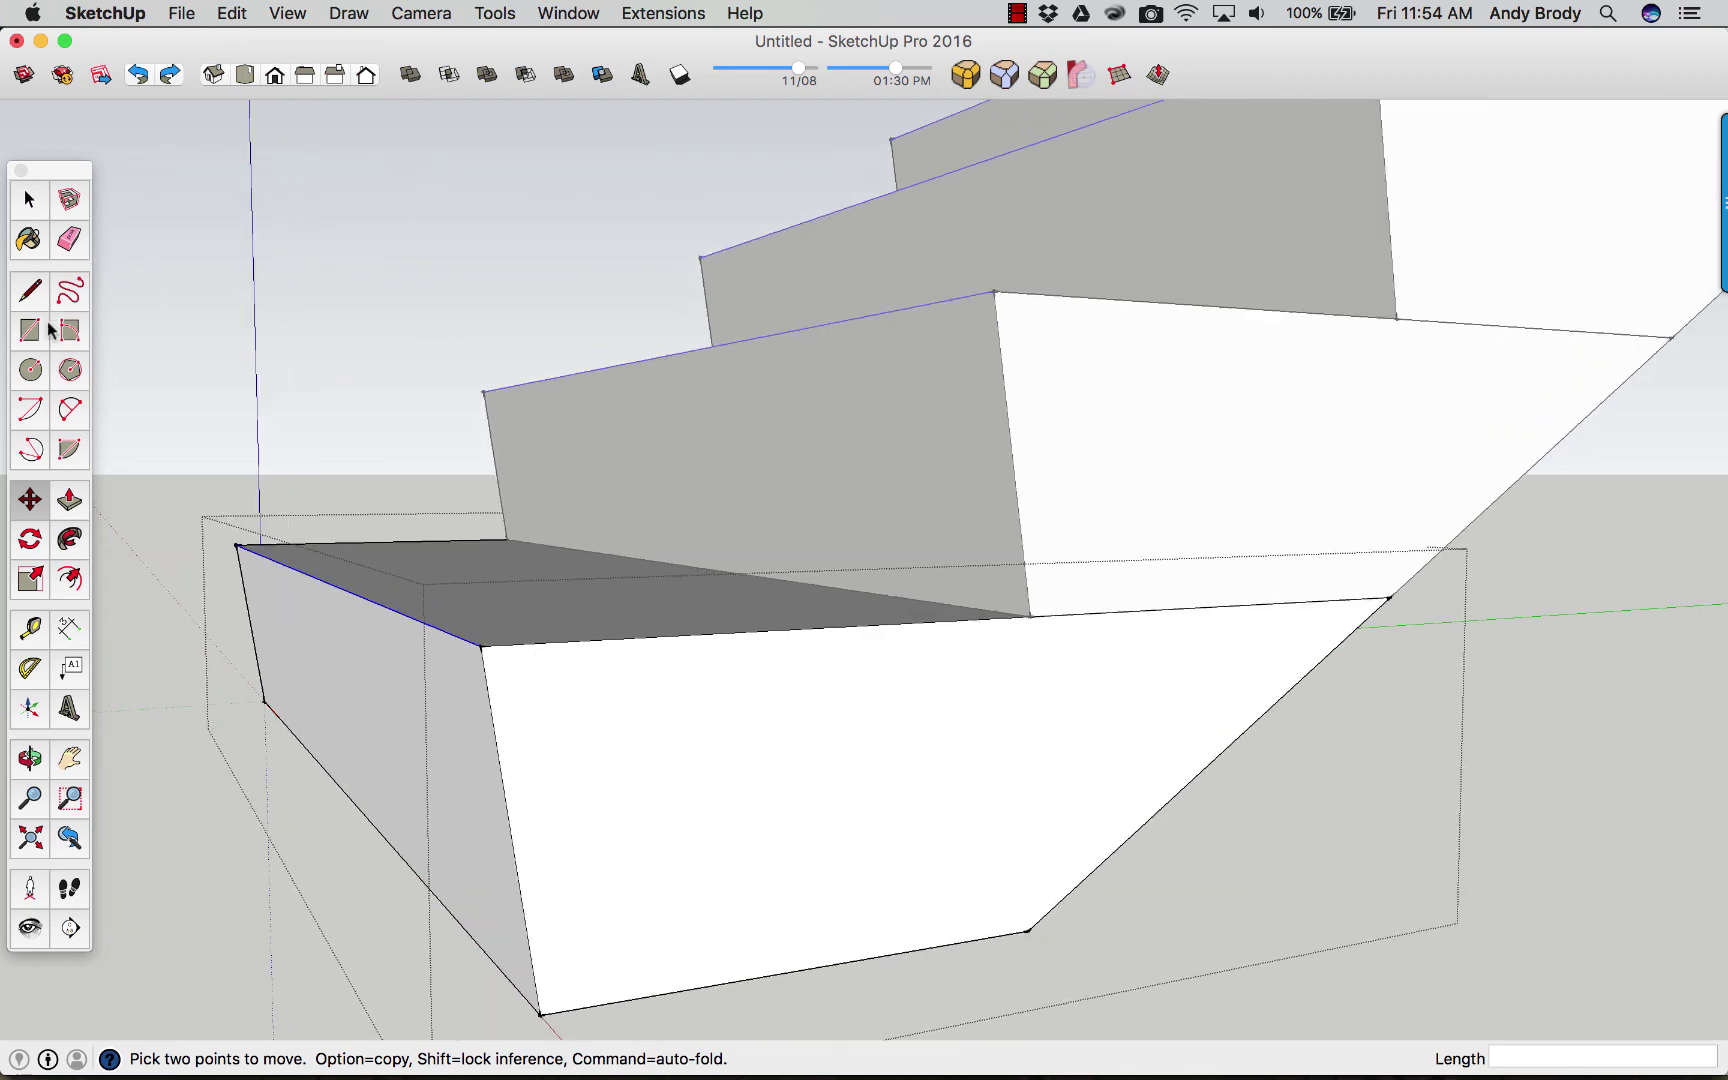
{"action": "left_click", "coordinate": [69, 409]}
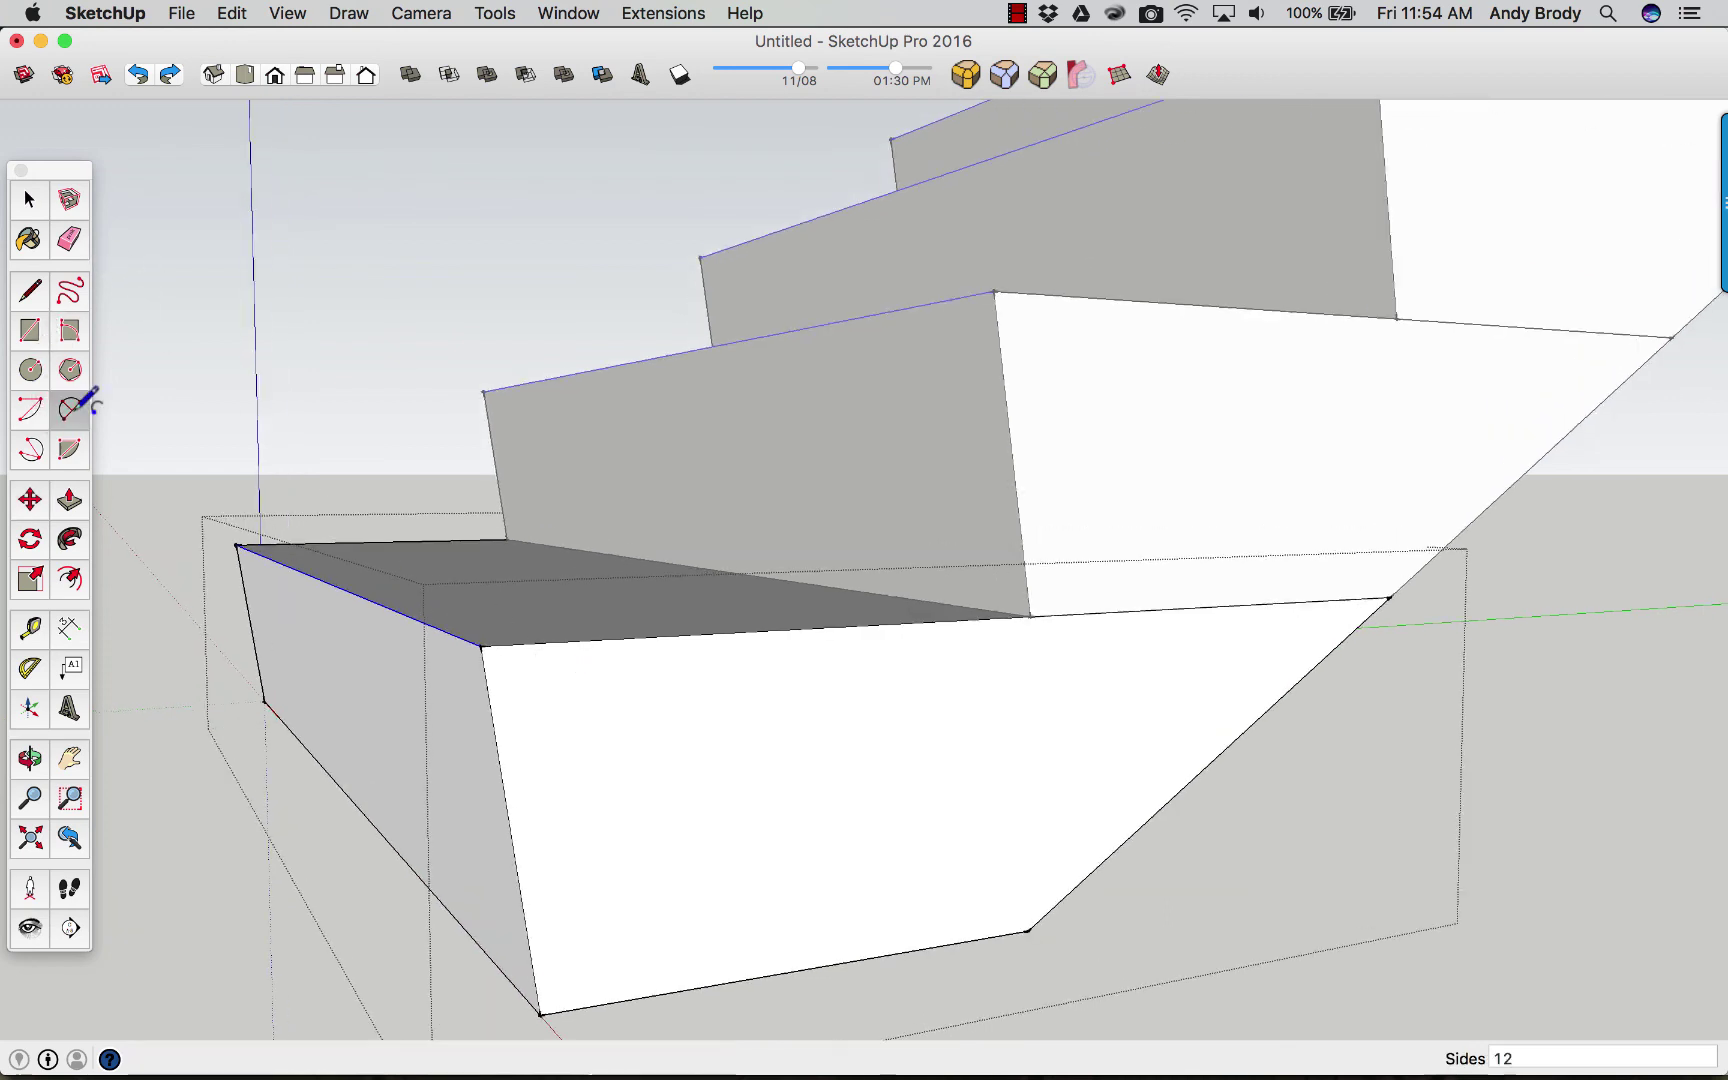
{"action": "left_click", "coordinate": [488, 692]}
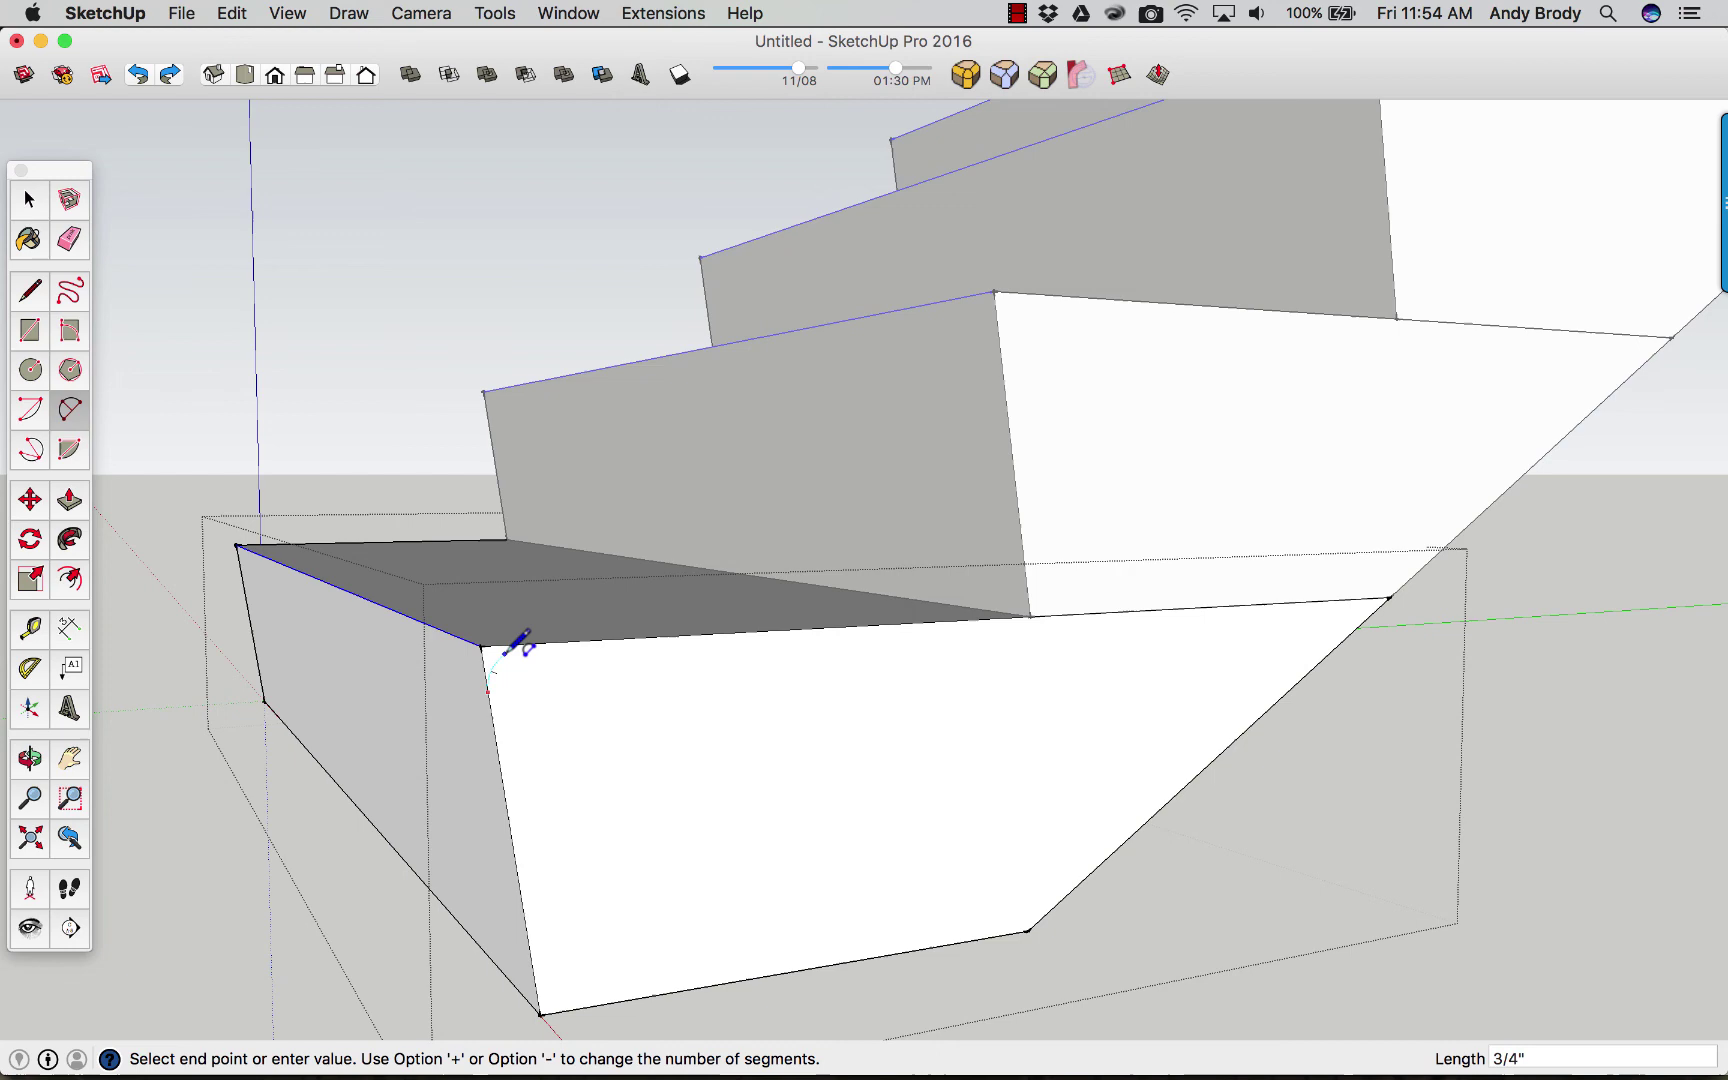
{"action": "left_click", "coordinate": [525, 639]}
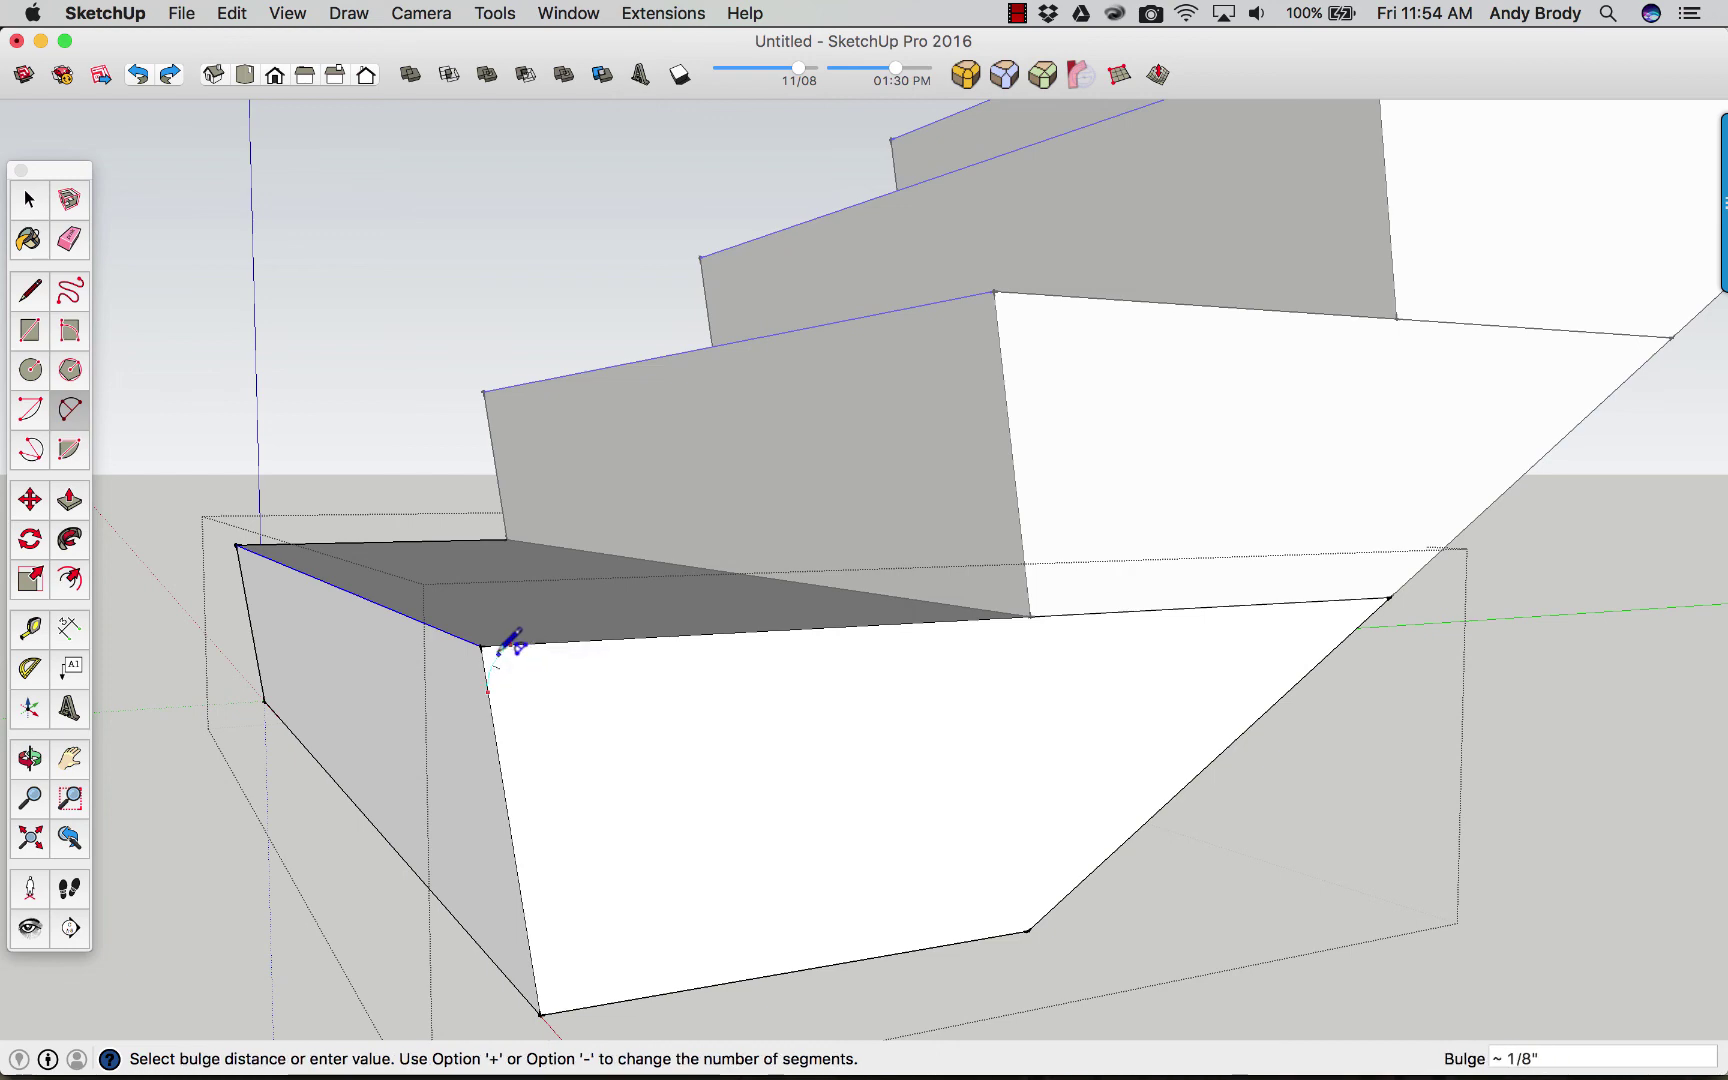
{"action": "left_click", "coordinate": [501, 645]}
Push the corner sliver outside the arc 3' 8" through the step's full width, rounding its nosing.
{"action": "key", "text": "p"}
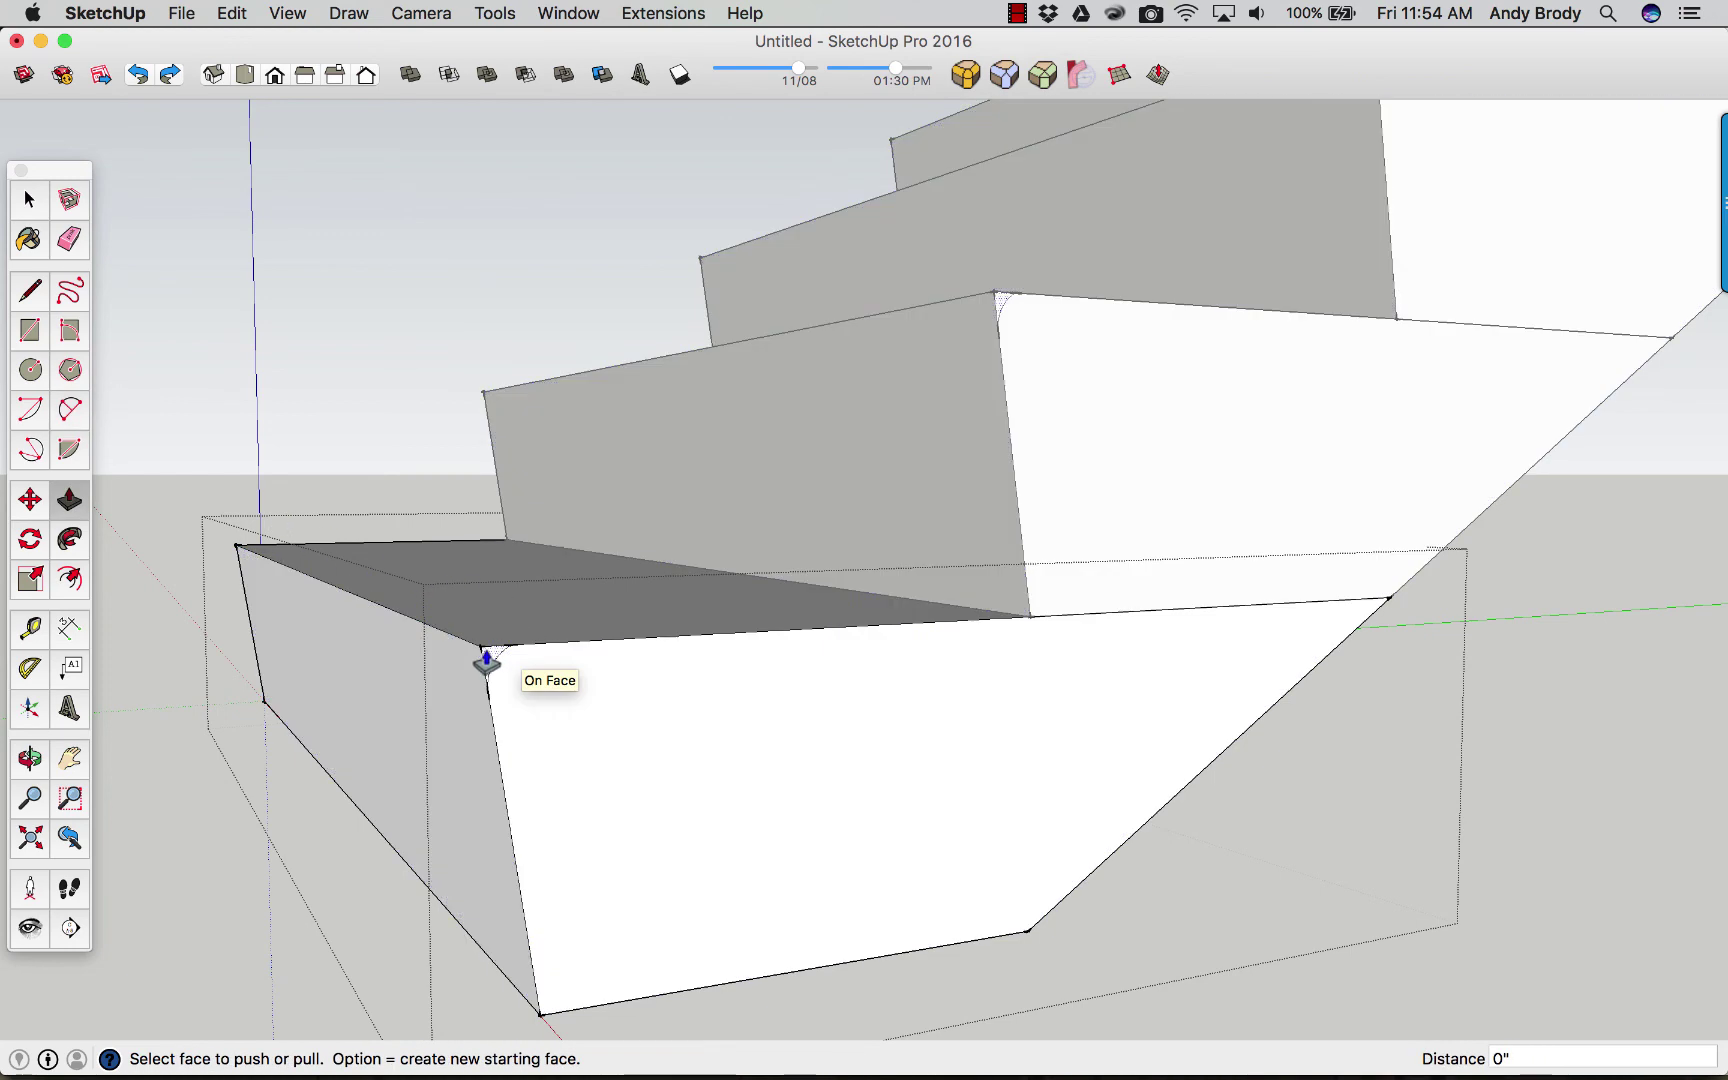
{"action": "left_click", "coordinate": [490, 663]}
{"action": "left_click", "coordinate": [231, 544]}
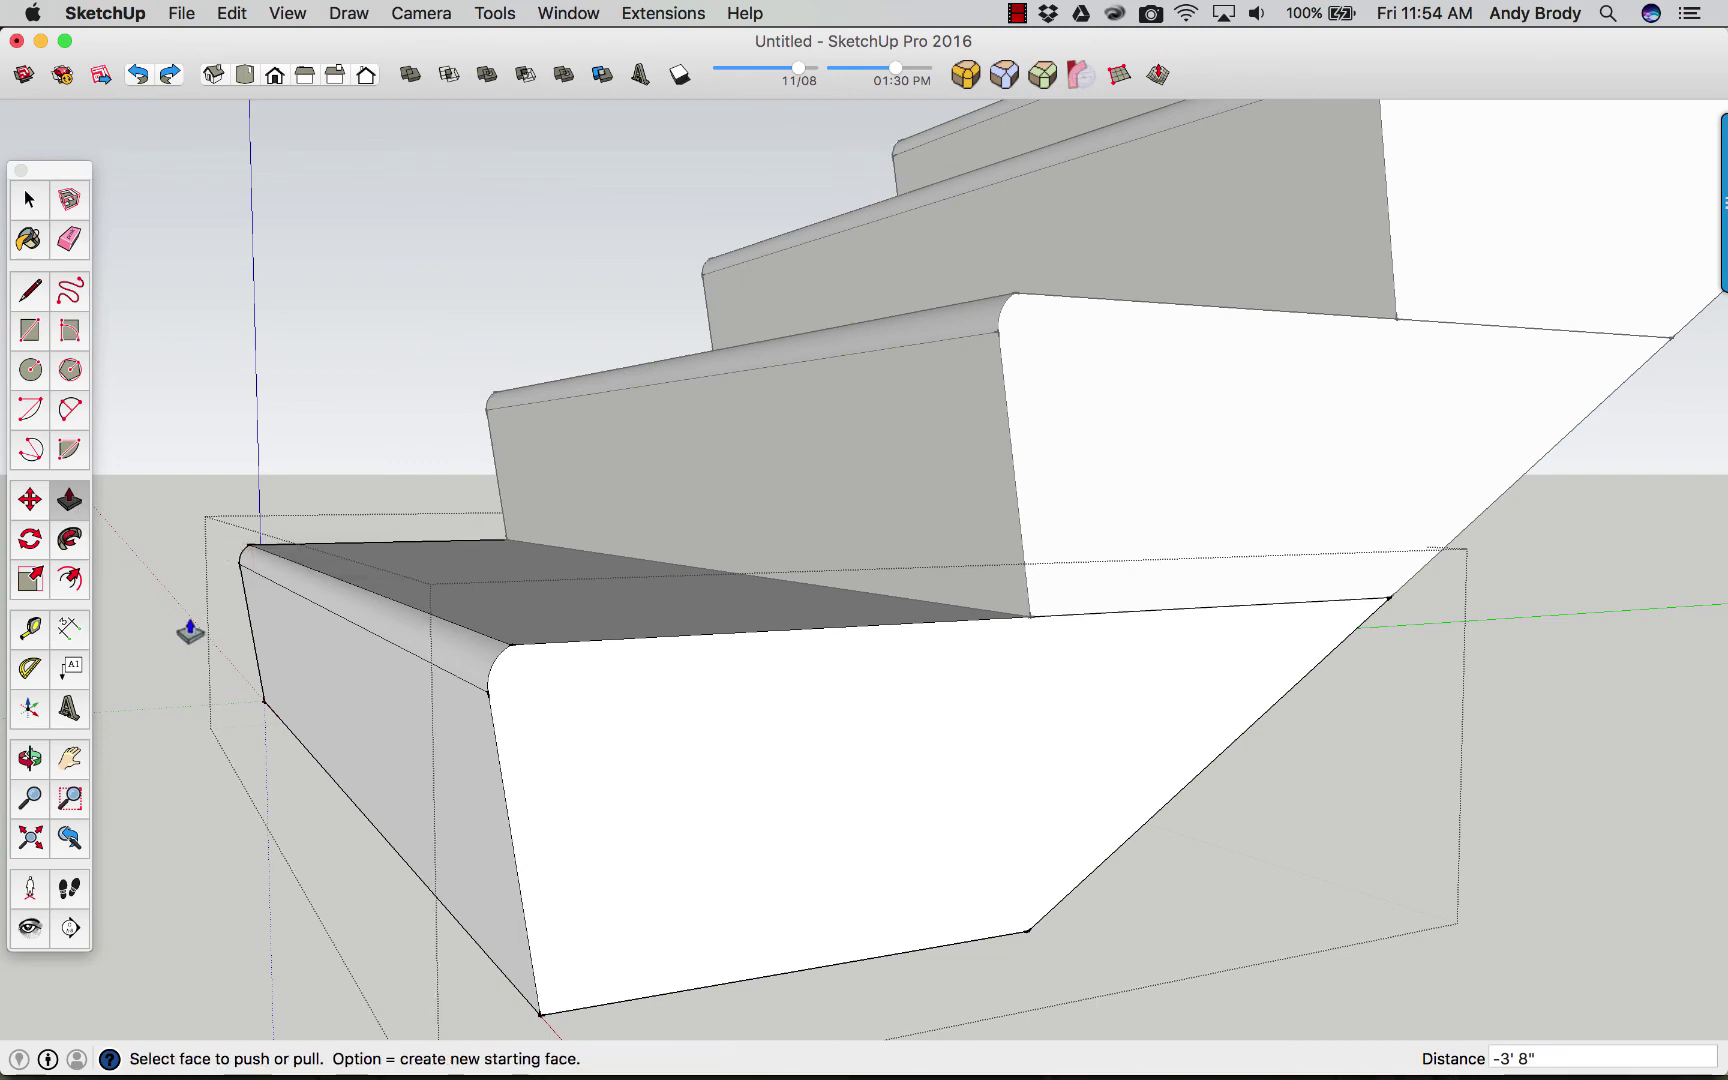
{"action": "key", "text": "space"}
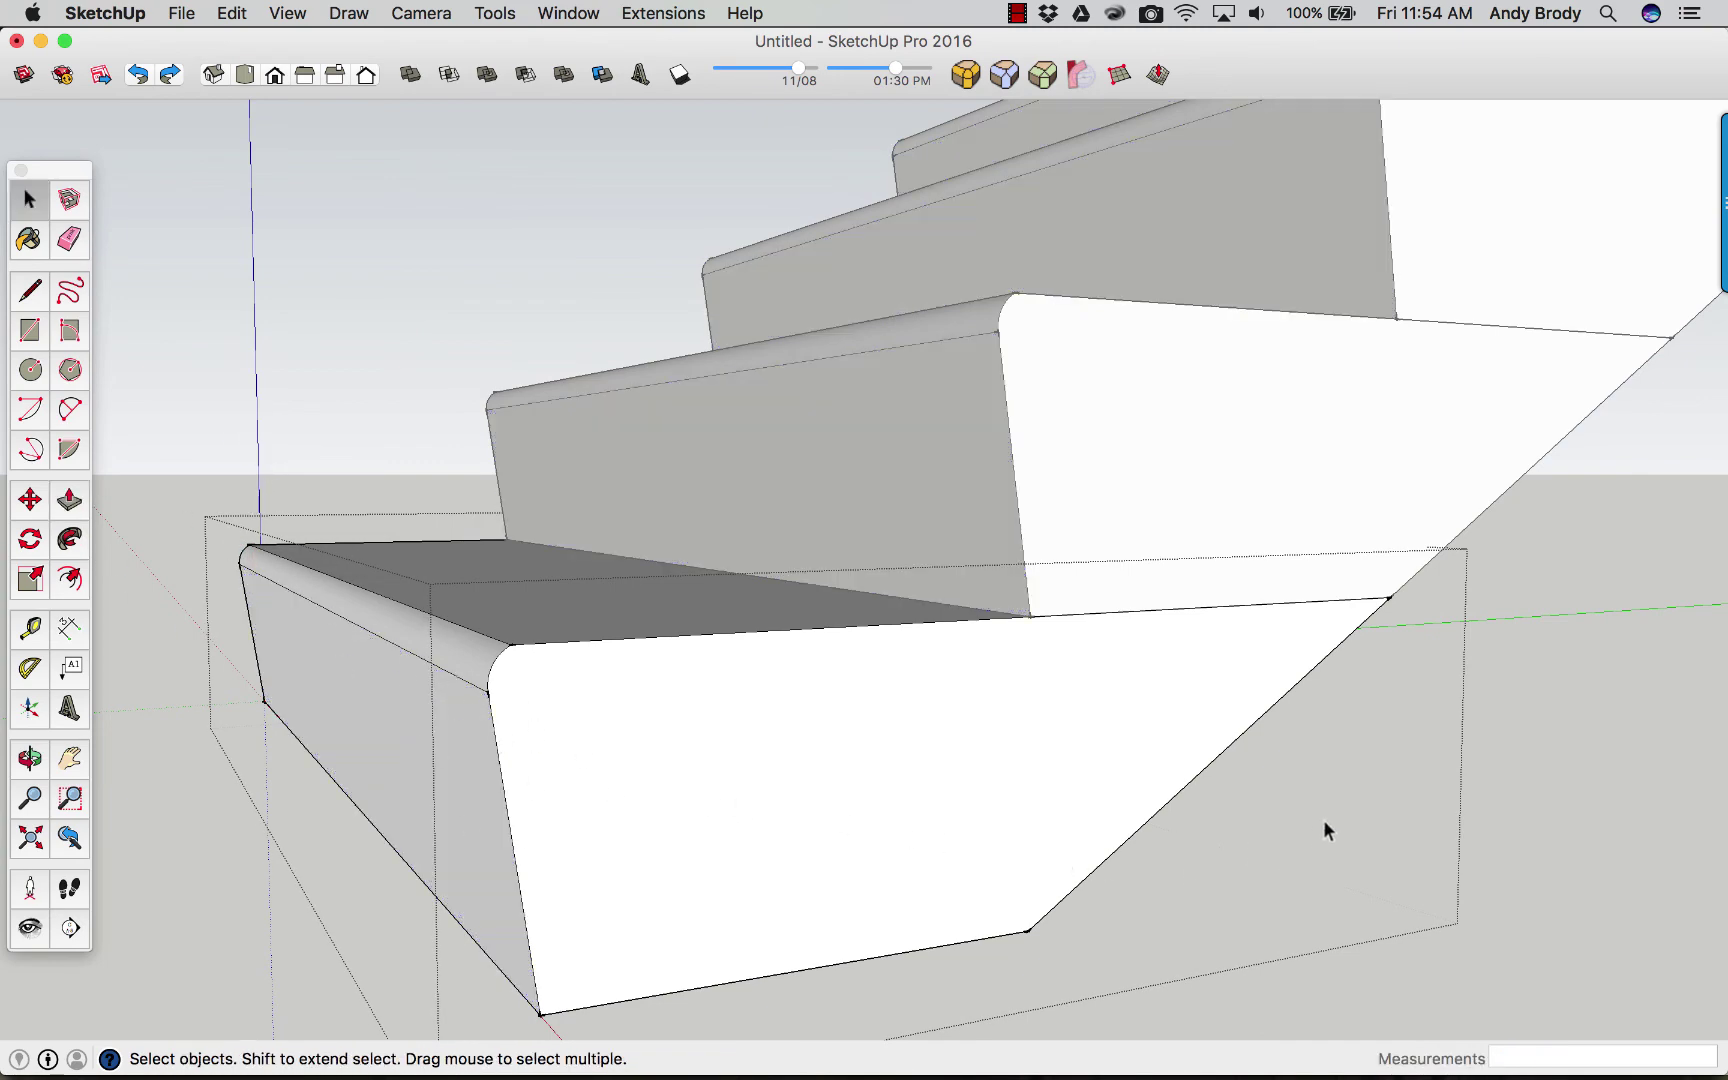
Hide the seam between steps on the stair's near side and soften the step's underside edges with the Eraser.
{"action": "middle_click_drag", "start_coordinate": [1030, 590], "coordinate": [494, 494]}
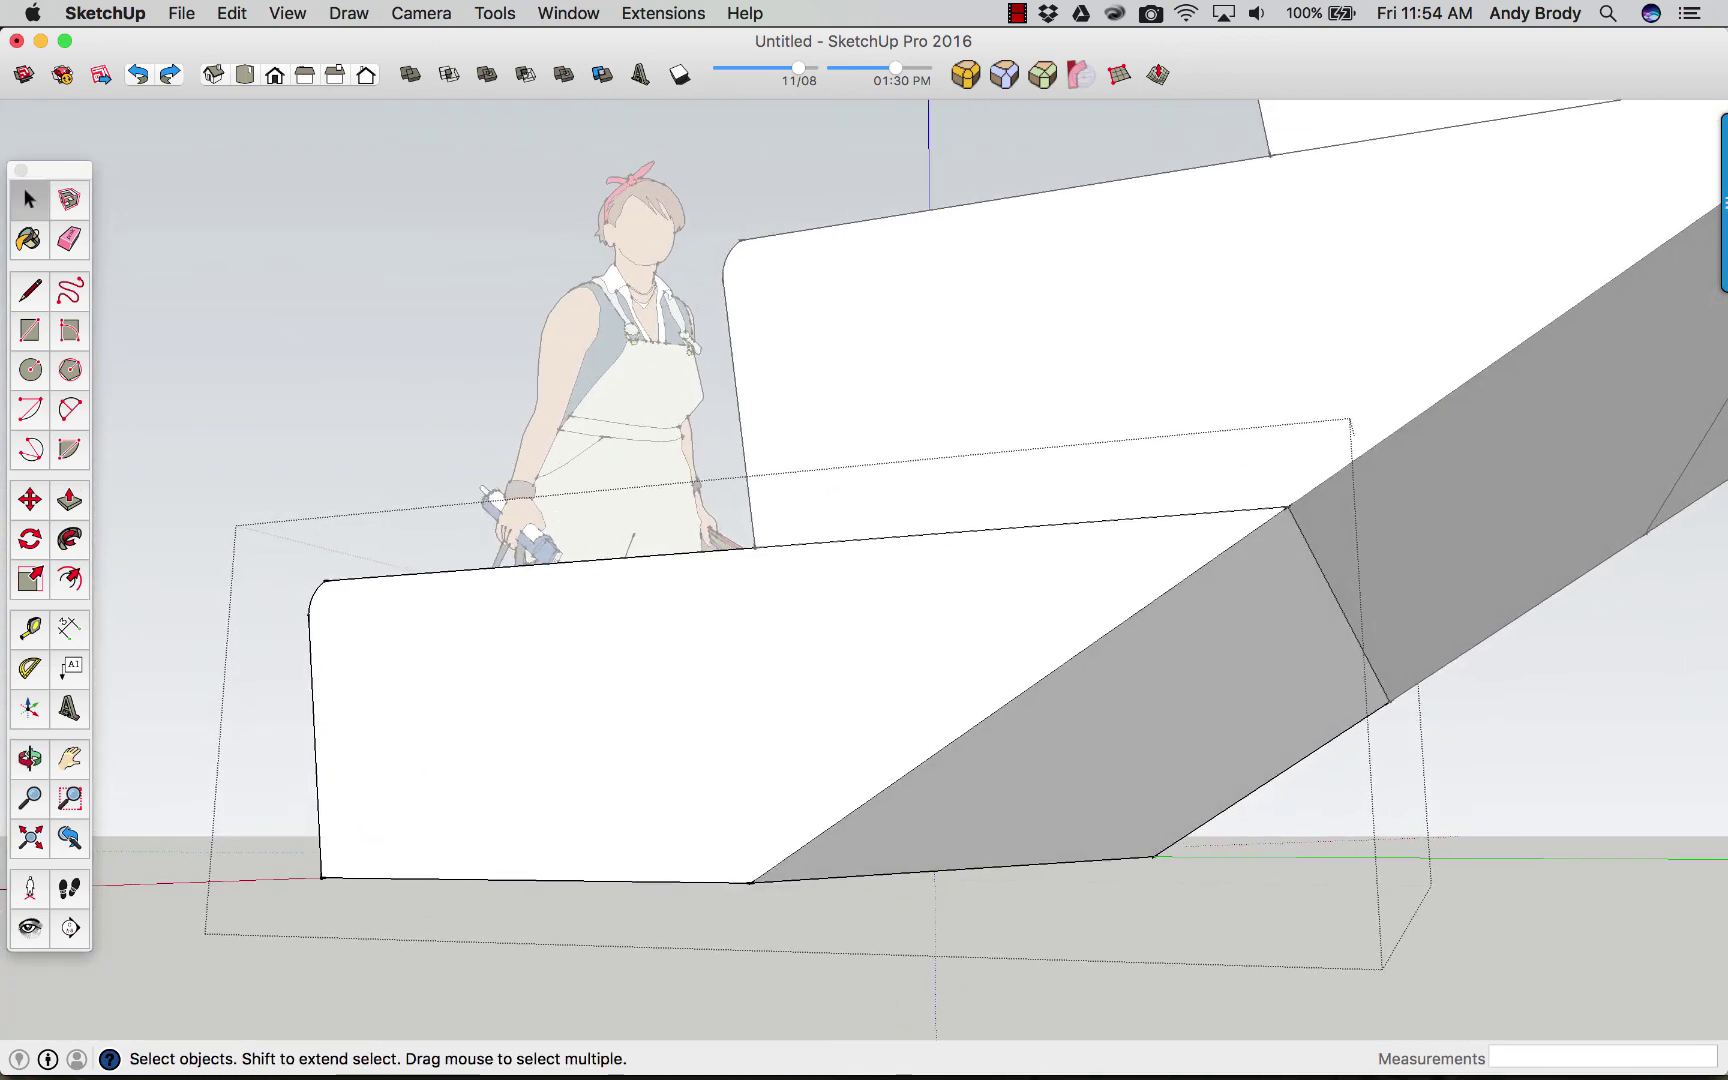
{"action": "left_click", "coordinate": [70, 242]}
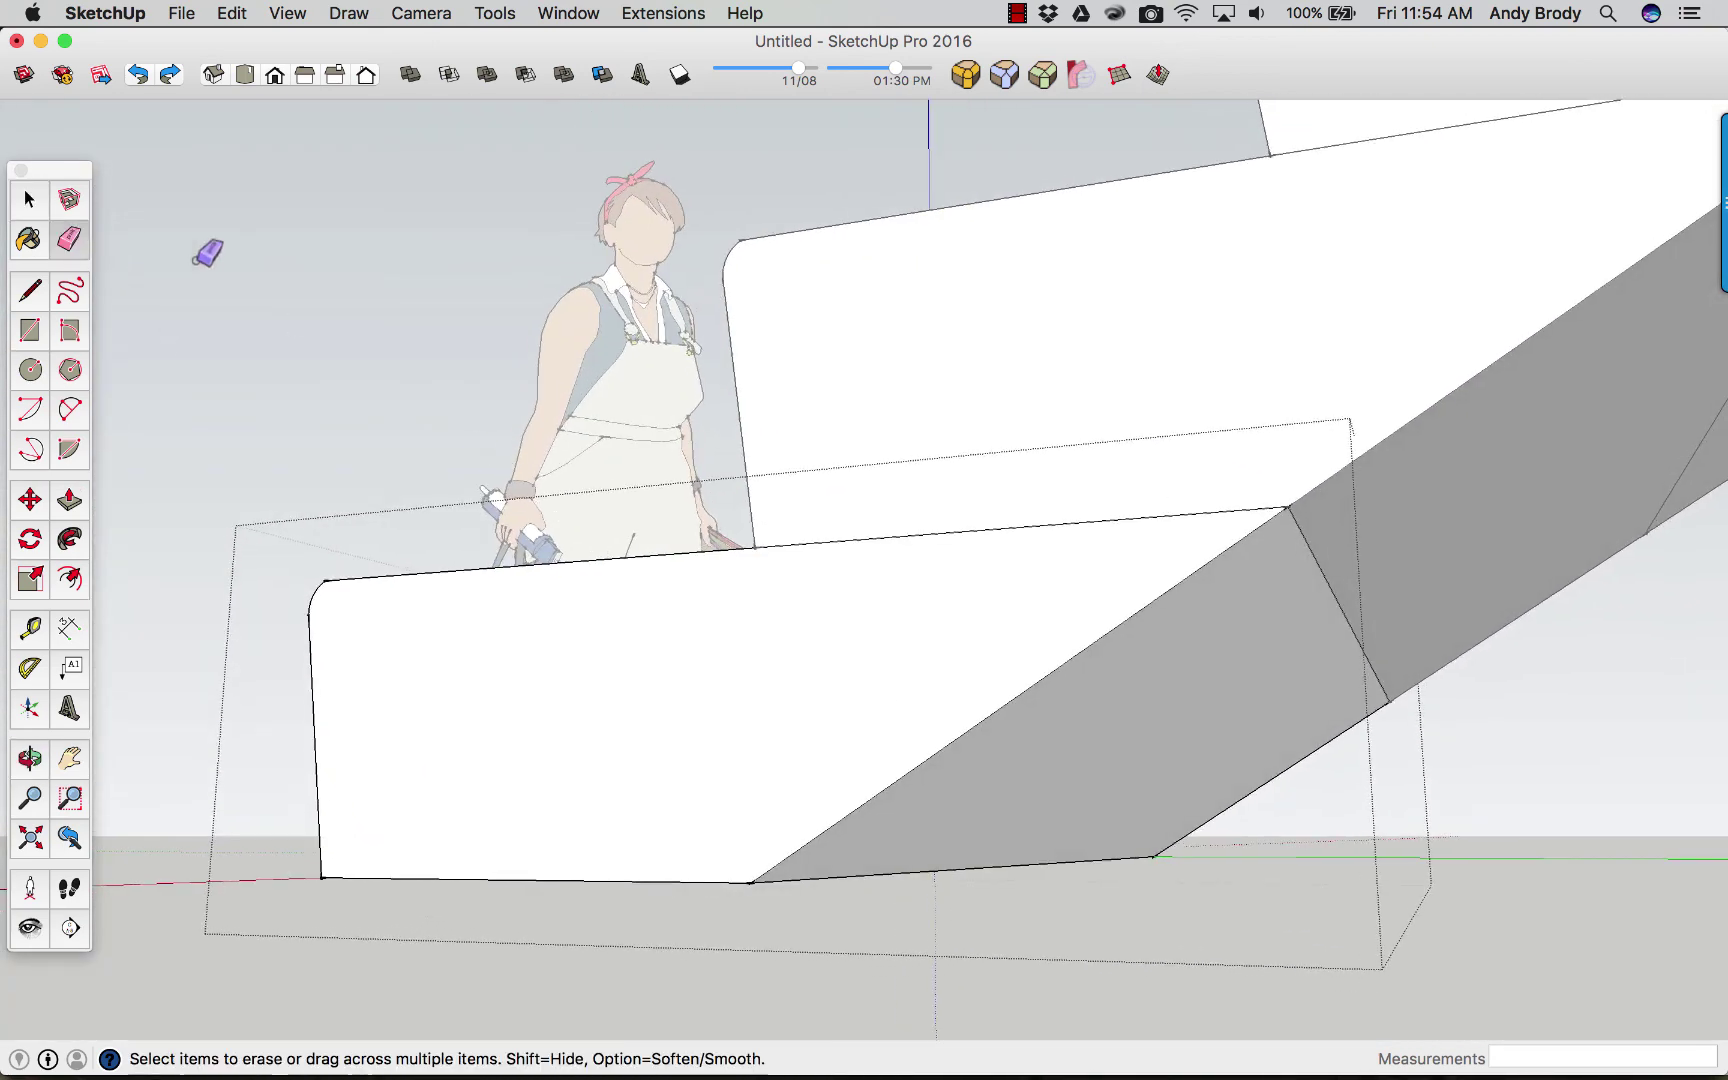
{"action": "left_click", "coordinate": [968, 532]}
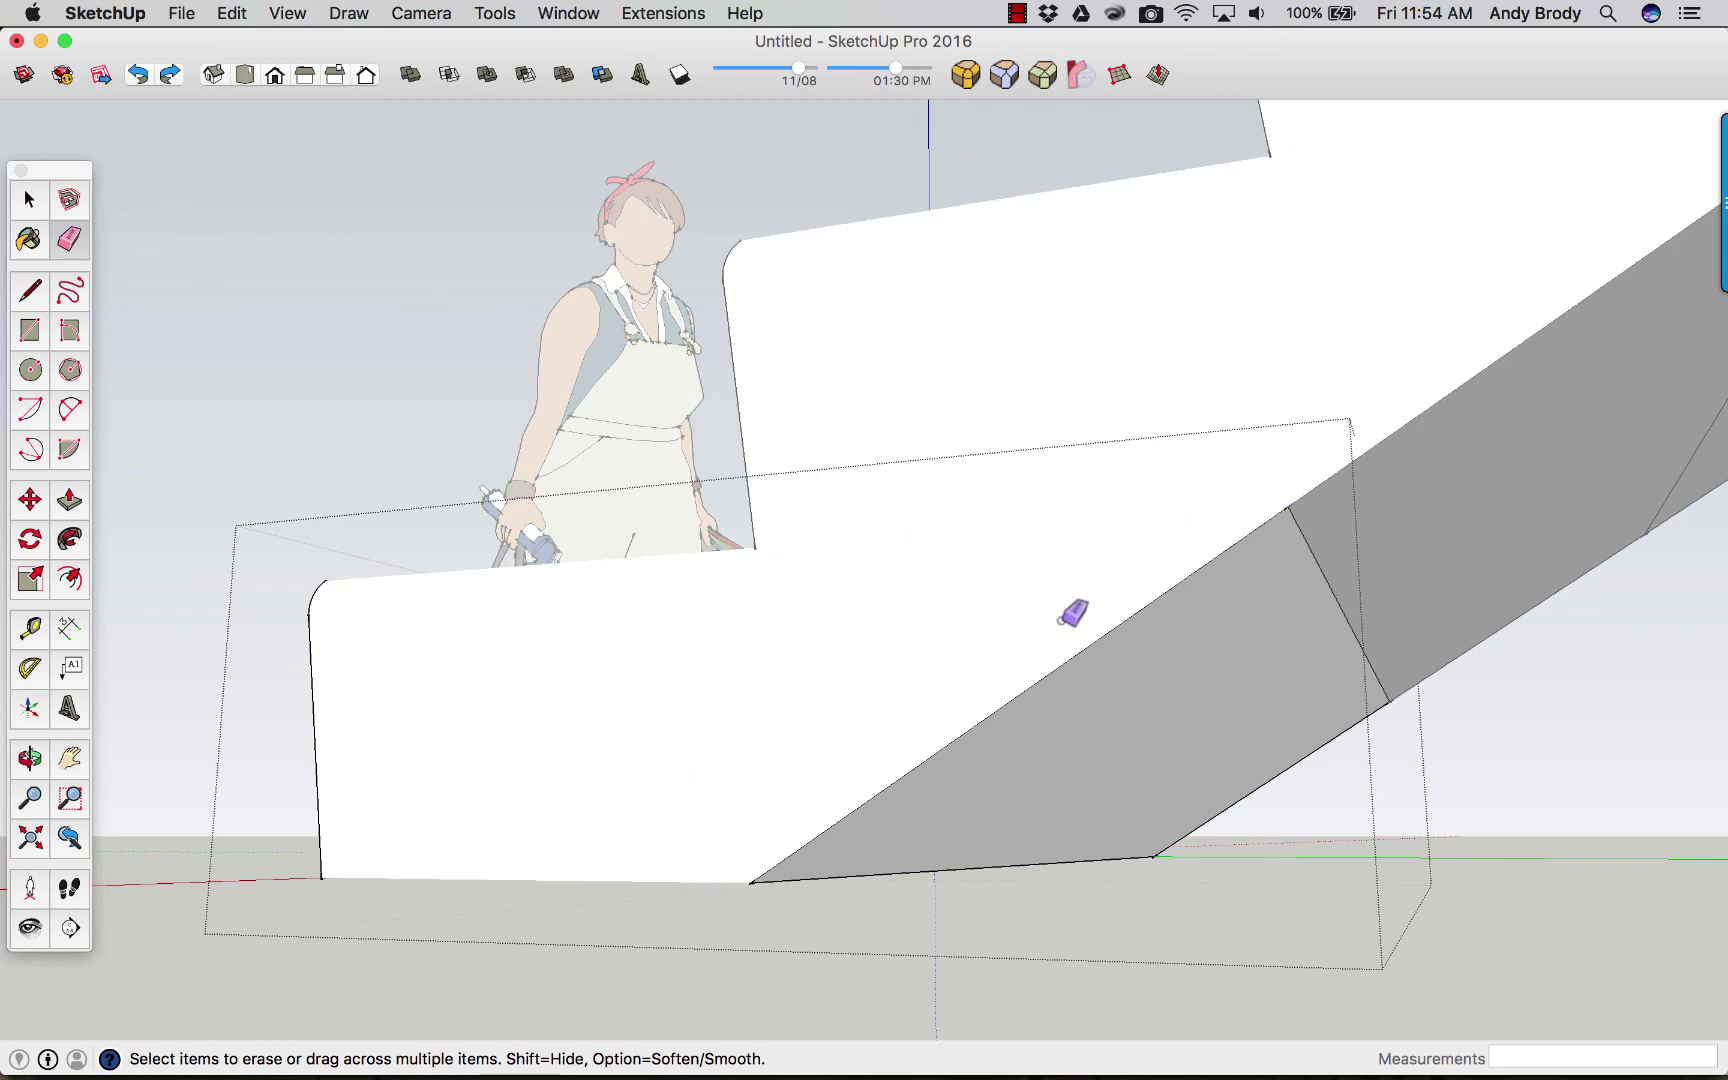
{"action": "left_click", "coordinate": [1320, 568], "text": "alt"}
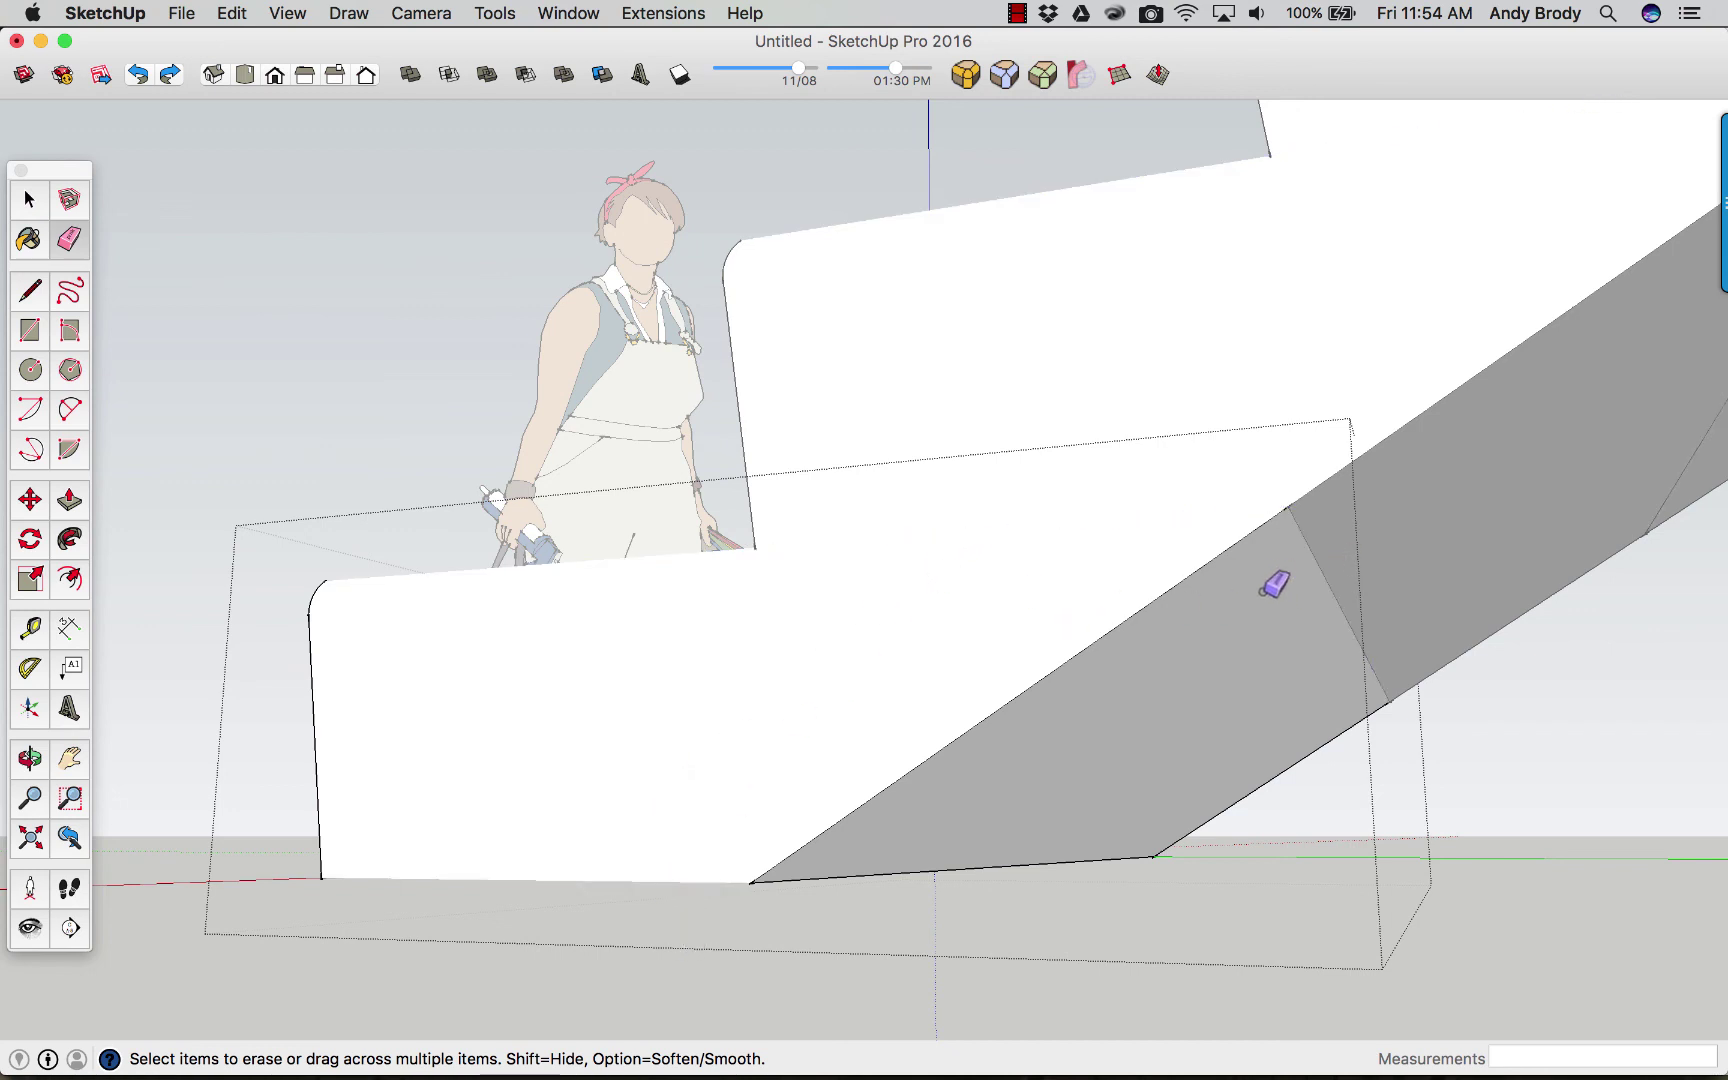
{"action": "left_click", "coordinate": [955, 873], "text": "alt"}
Hide the matching seam between steps on the stair's opposite side and finish editing the step component.
{"action": "mouse_move", "coordinate": [625, 598]}
{"action": "middle_mouse_down"}
{"action": "mouse_move", "coordinate": [1331, 841]}
{"action": "mouse_move", "coordinate": [420, 546]}
{"action": "mouse_move", "coordinate": [382, 501]}
{"action": "mouse_move", "coordinate": [825, 571]}
{"action": "mouse_move", "coordinate": [1431, 555]}
{"action": "mouse_move", "coordinate": [1400, 556]}
{"action": "middle_mouse_up"}
{"action": "mouse_move", "coordinate": [996, 560]}
{"action": "middle_mouse_down"}
{"action": "mouse_move", "coordinate": [968, 571]}
{"action": "mouse_move", "coordinate": [1462, 525]}
{"action": "middle_mouse_up"}
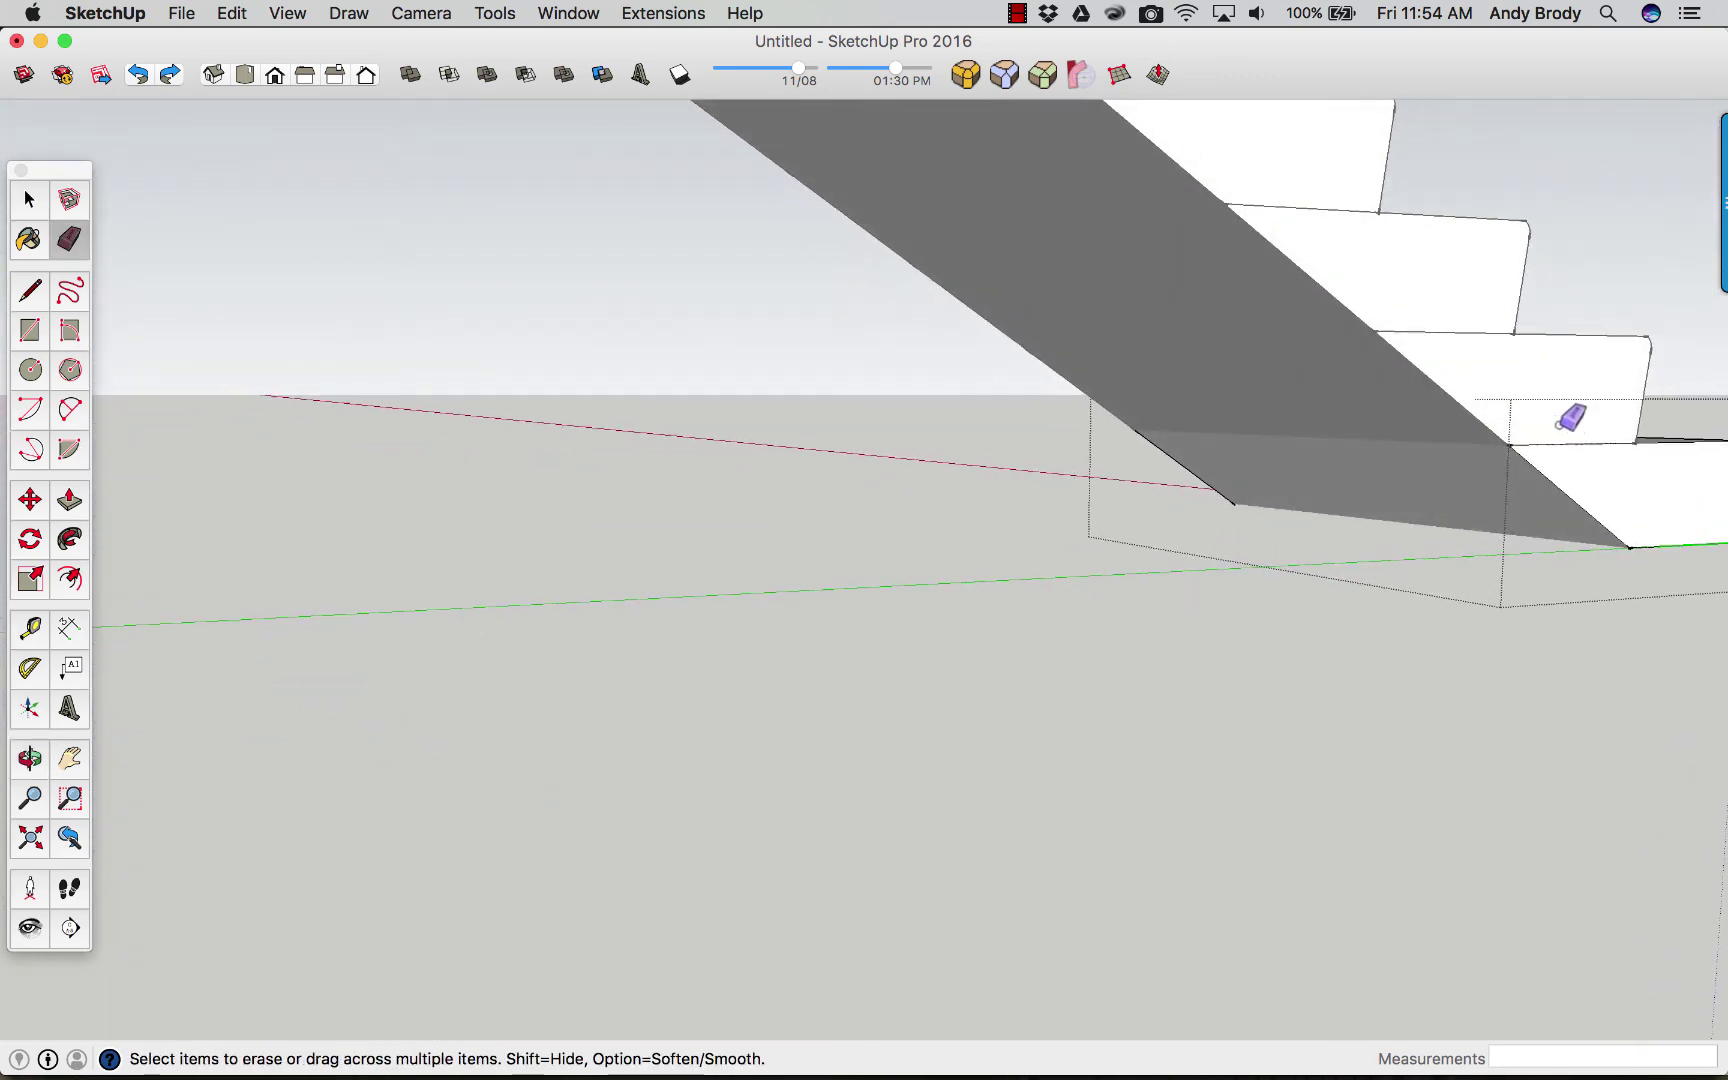
{"action": "left_click", "coordinate": [1590, 441]}
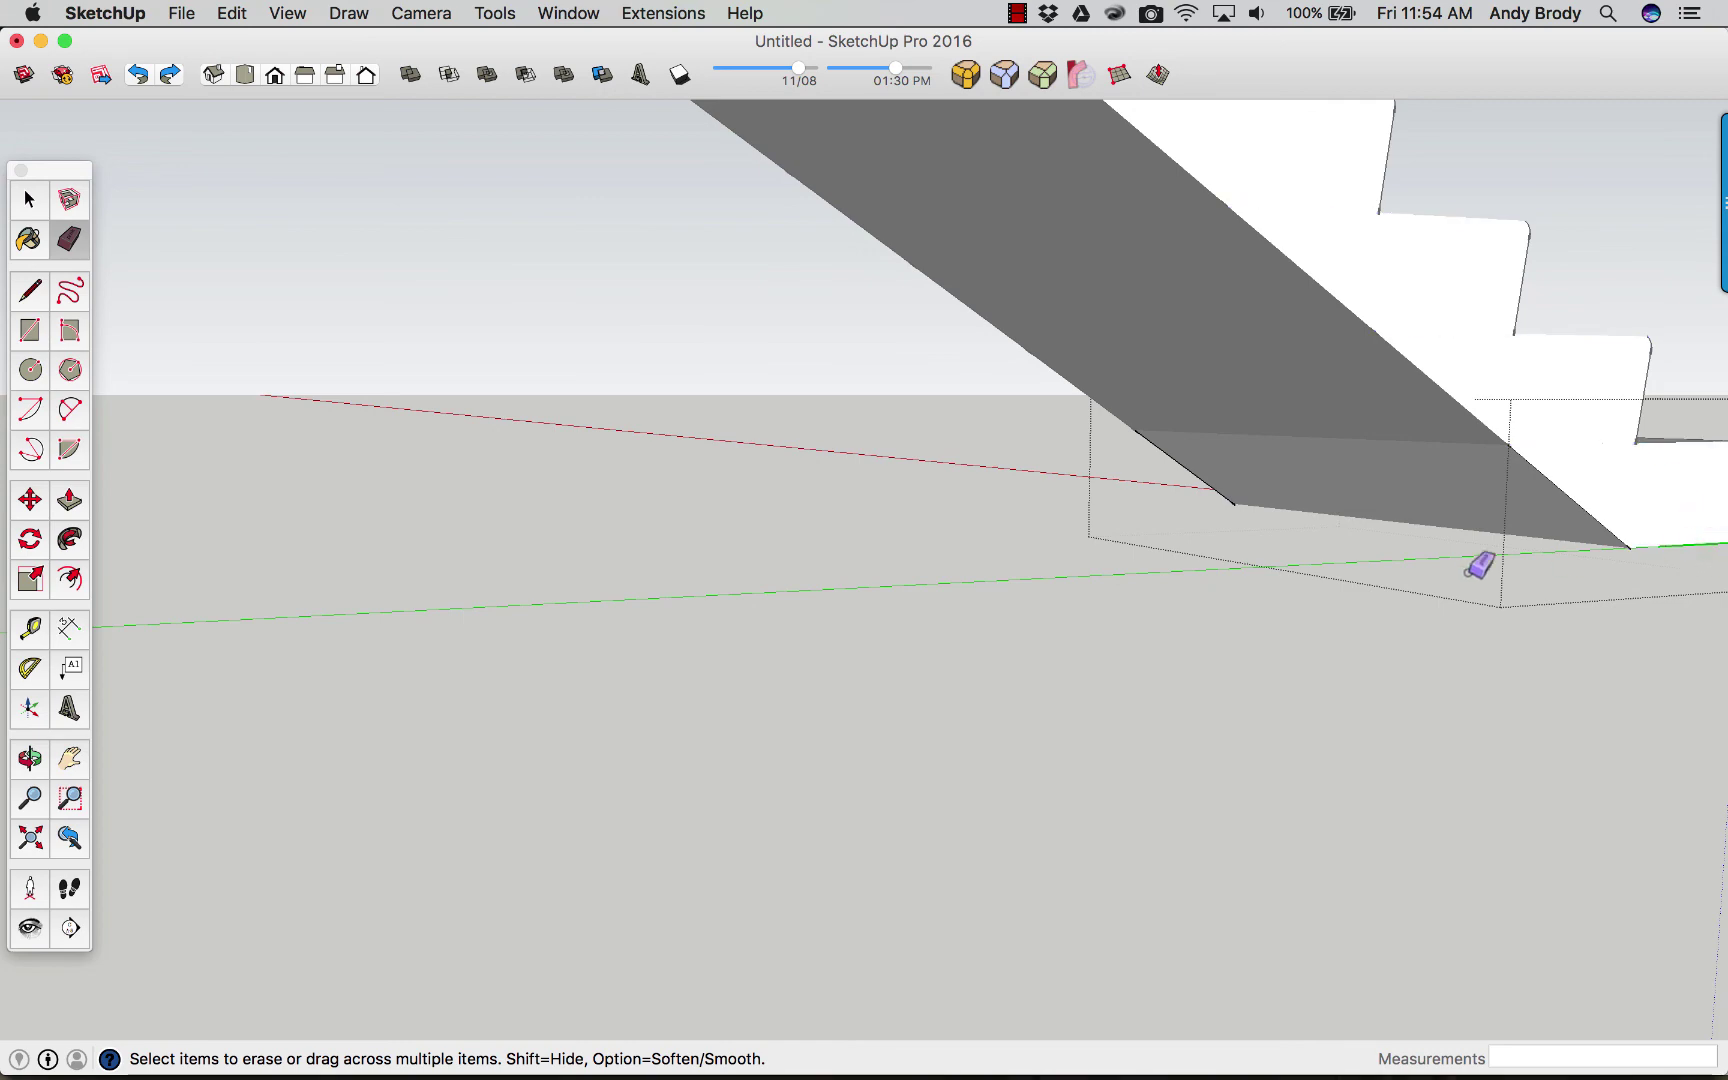
{"action": "mouse_move", "coordinate": [1242, 528]}
{"action": "middle_mouse_down"}
{"action": "mouse_move", "coordinate": [968, 528]}
{"action": "mouse_move", "coordinate": [1010, 655]}
{"action": "mouse_move", "coordinate": [791, 656]}
{"action": "mouse_move", "coordinate": [613, 752]}
{"action": "mouse_move", "coordinate": [343, 718]}
{"action": "mouse_move", "coordinate": [1111, 729]}
{"action": "mouse_move", "coordinate": [706, 706]}
{"action": "mouse_move", "coordinate": [828, 747]}
{"action": "middle_mouse_up"}
{"action": "key", "text": "space"}
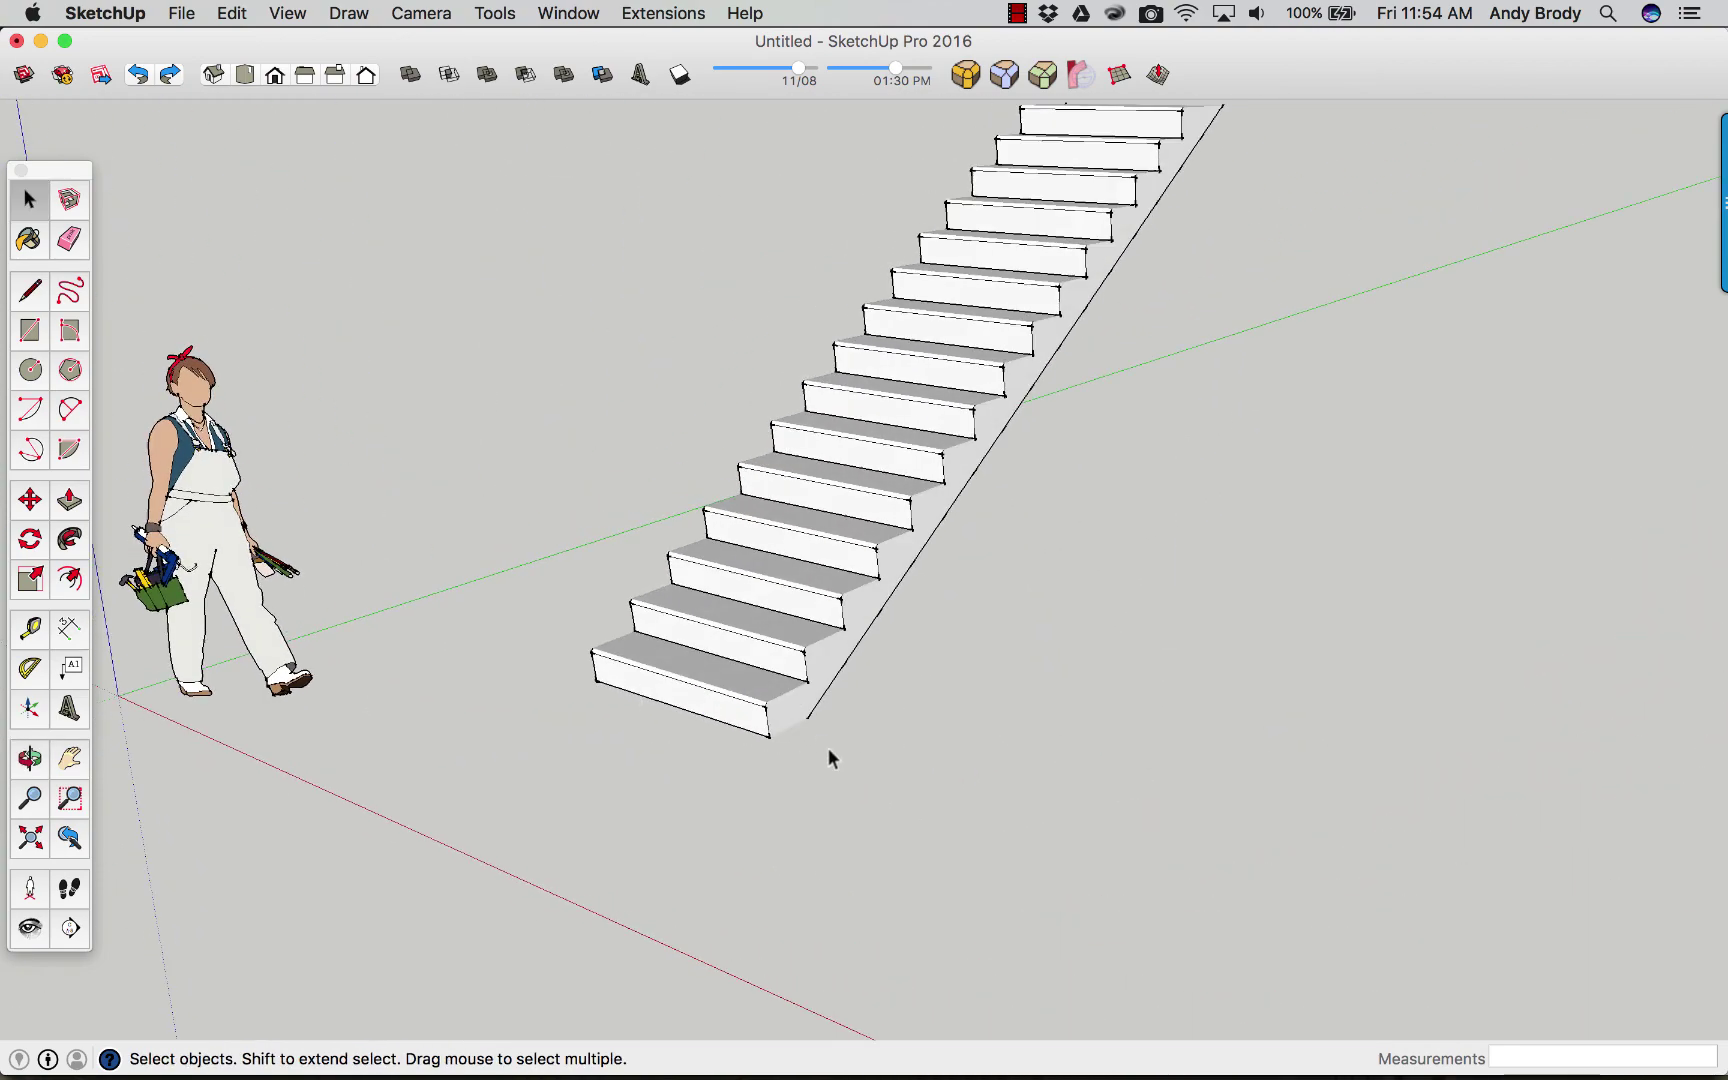
Rotate the upper eight steps about 180 degrees around the front corner of the lowest selected step.
{"action": "middle_click_drag", "start_coordinate": [975, 836], "coordinate": [682, 444]}
{"action": "left_click", "coordinate": [999, 404]}
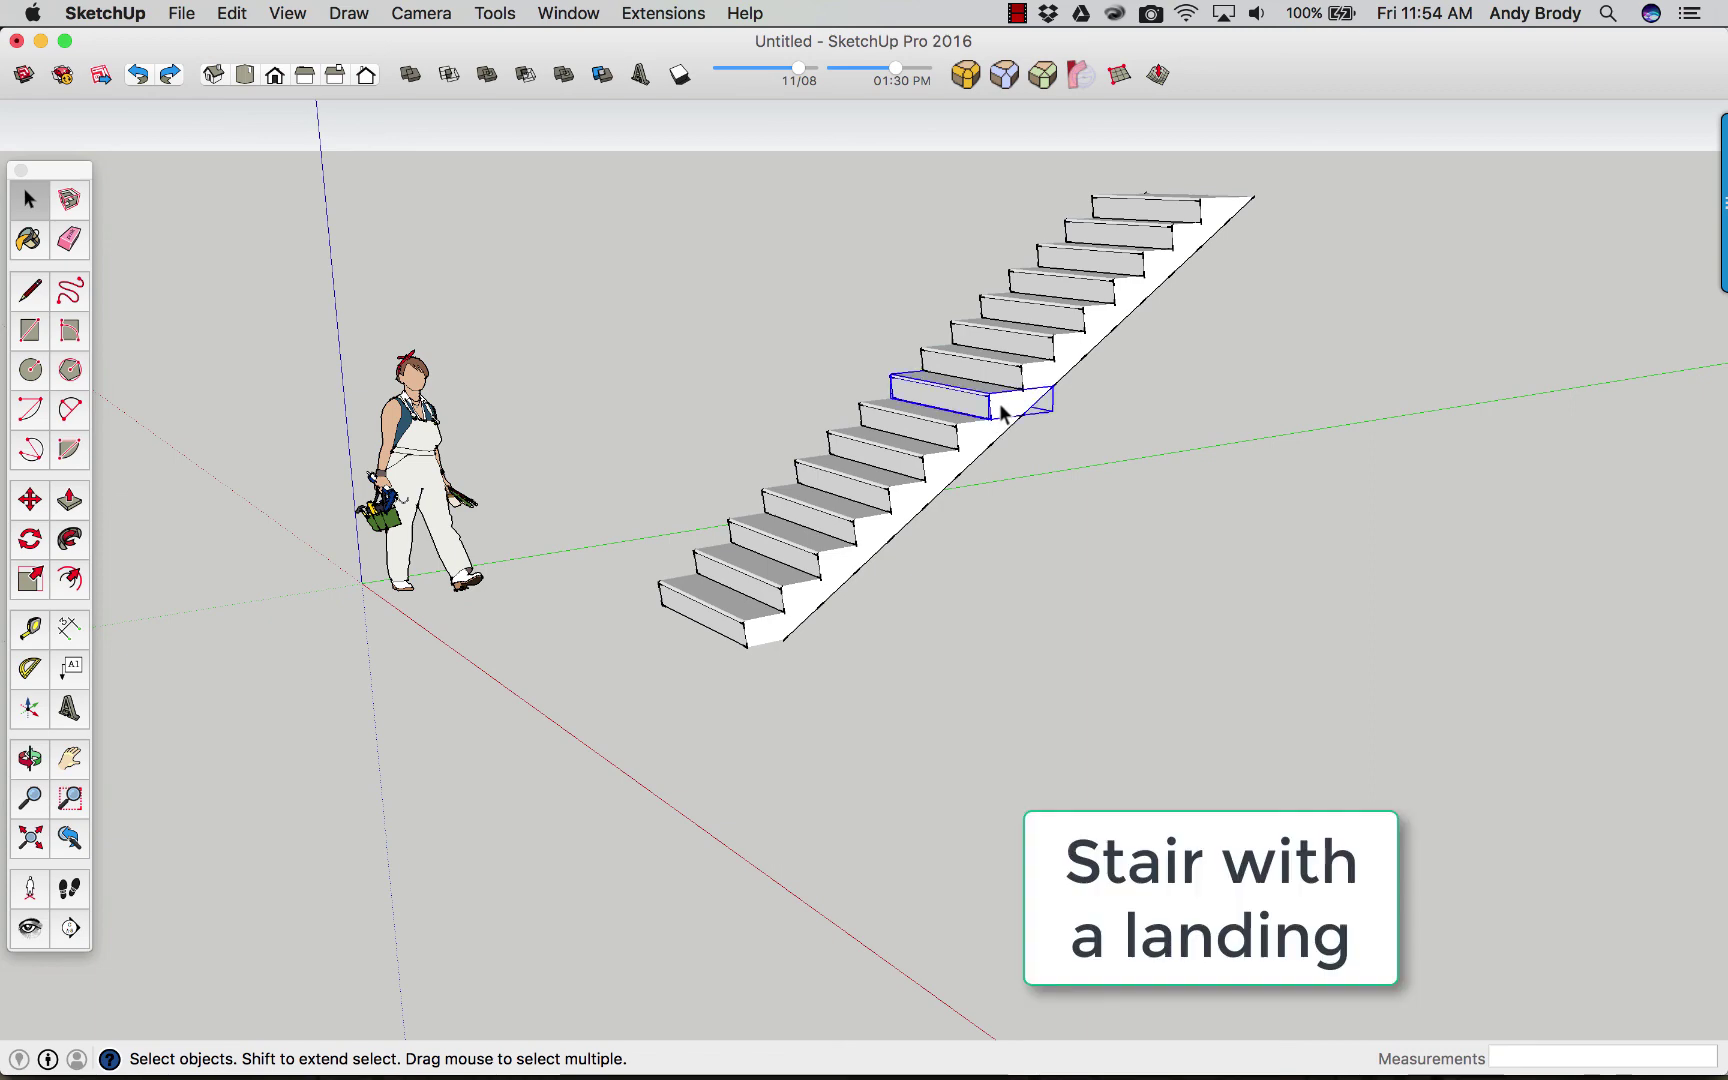
{"action": "middle_click_drag", "start_coordinate": [1025, 432], "coordinate": [1251, 248]}
{"action": "left_click", "coordinate": [1356, 470]}
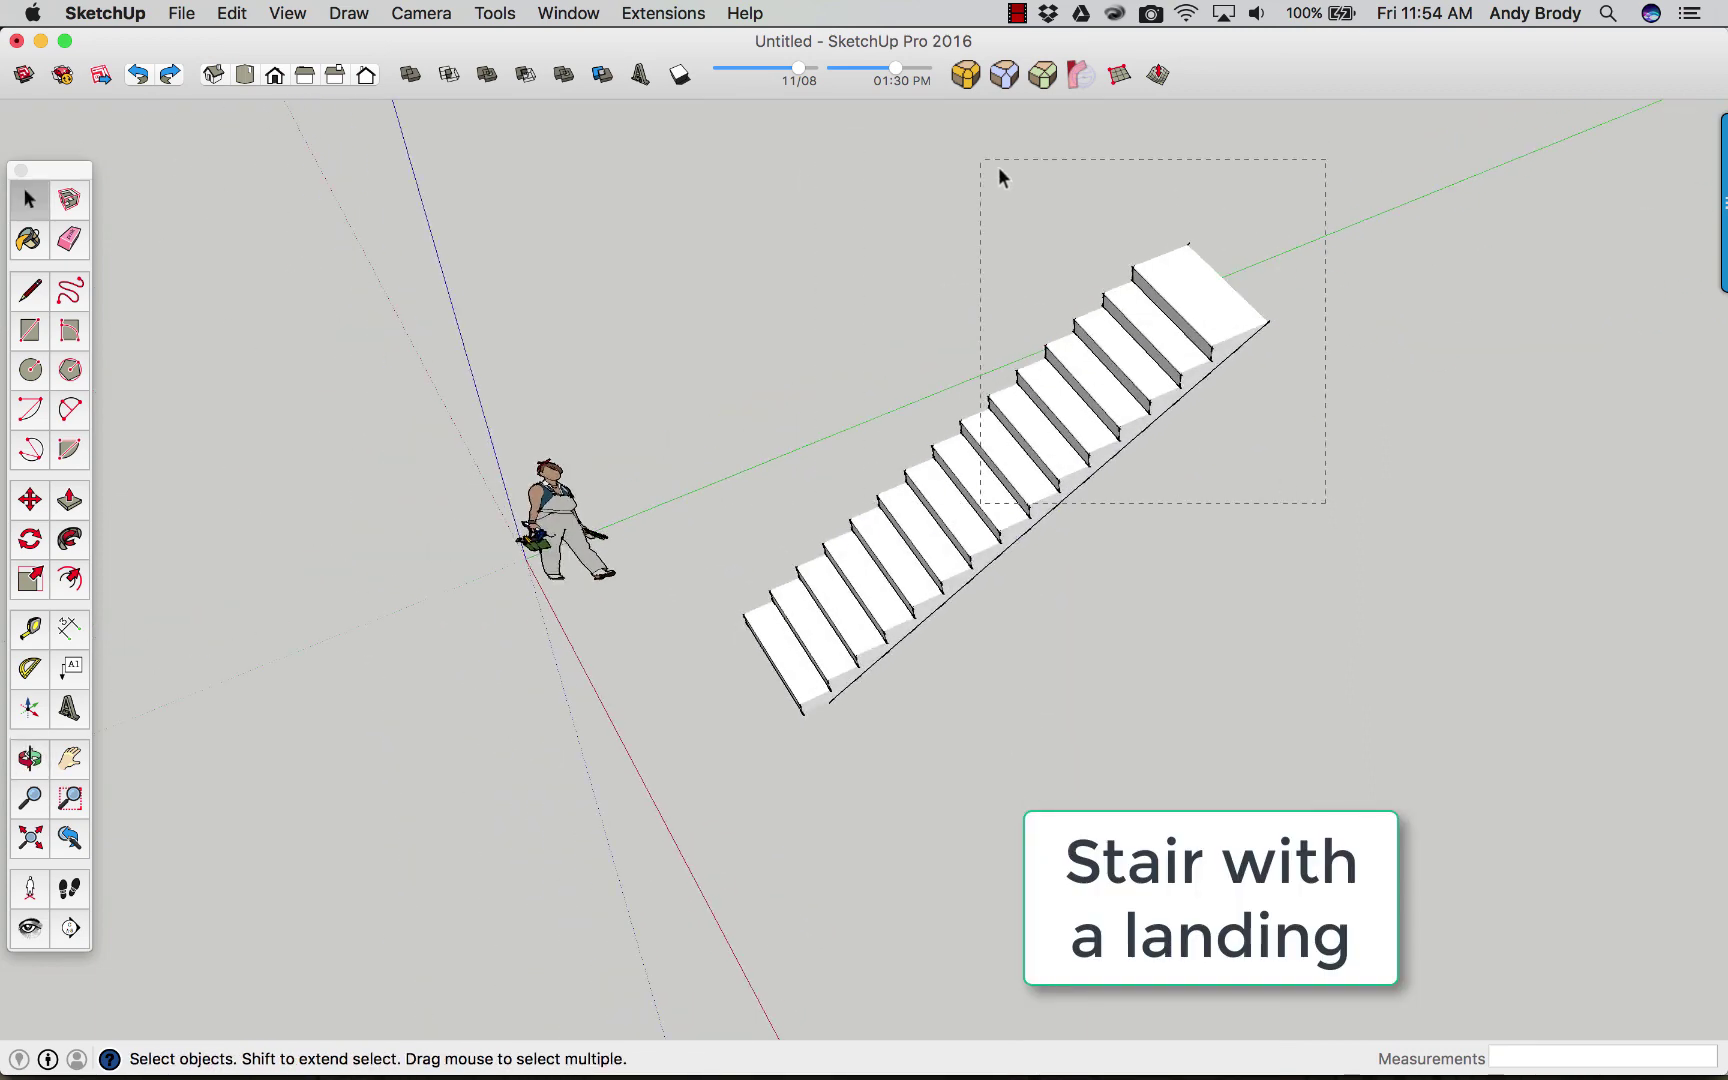
{"action": "left_click_drag", "start_coordinate": [1062, 198], "coordinate": [1060, 196]}
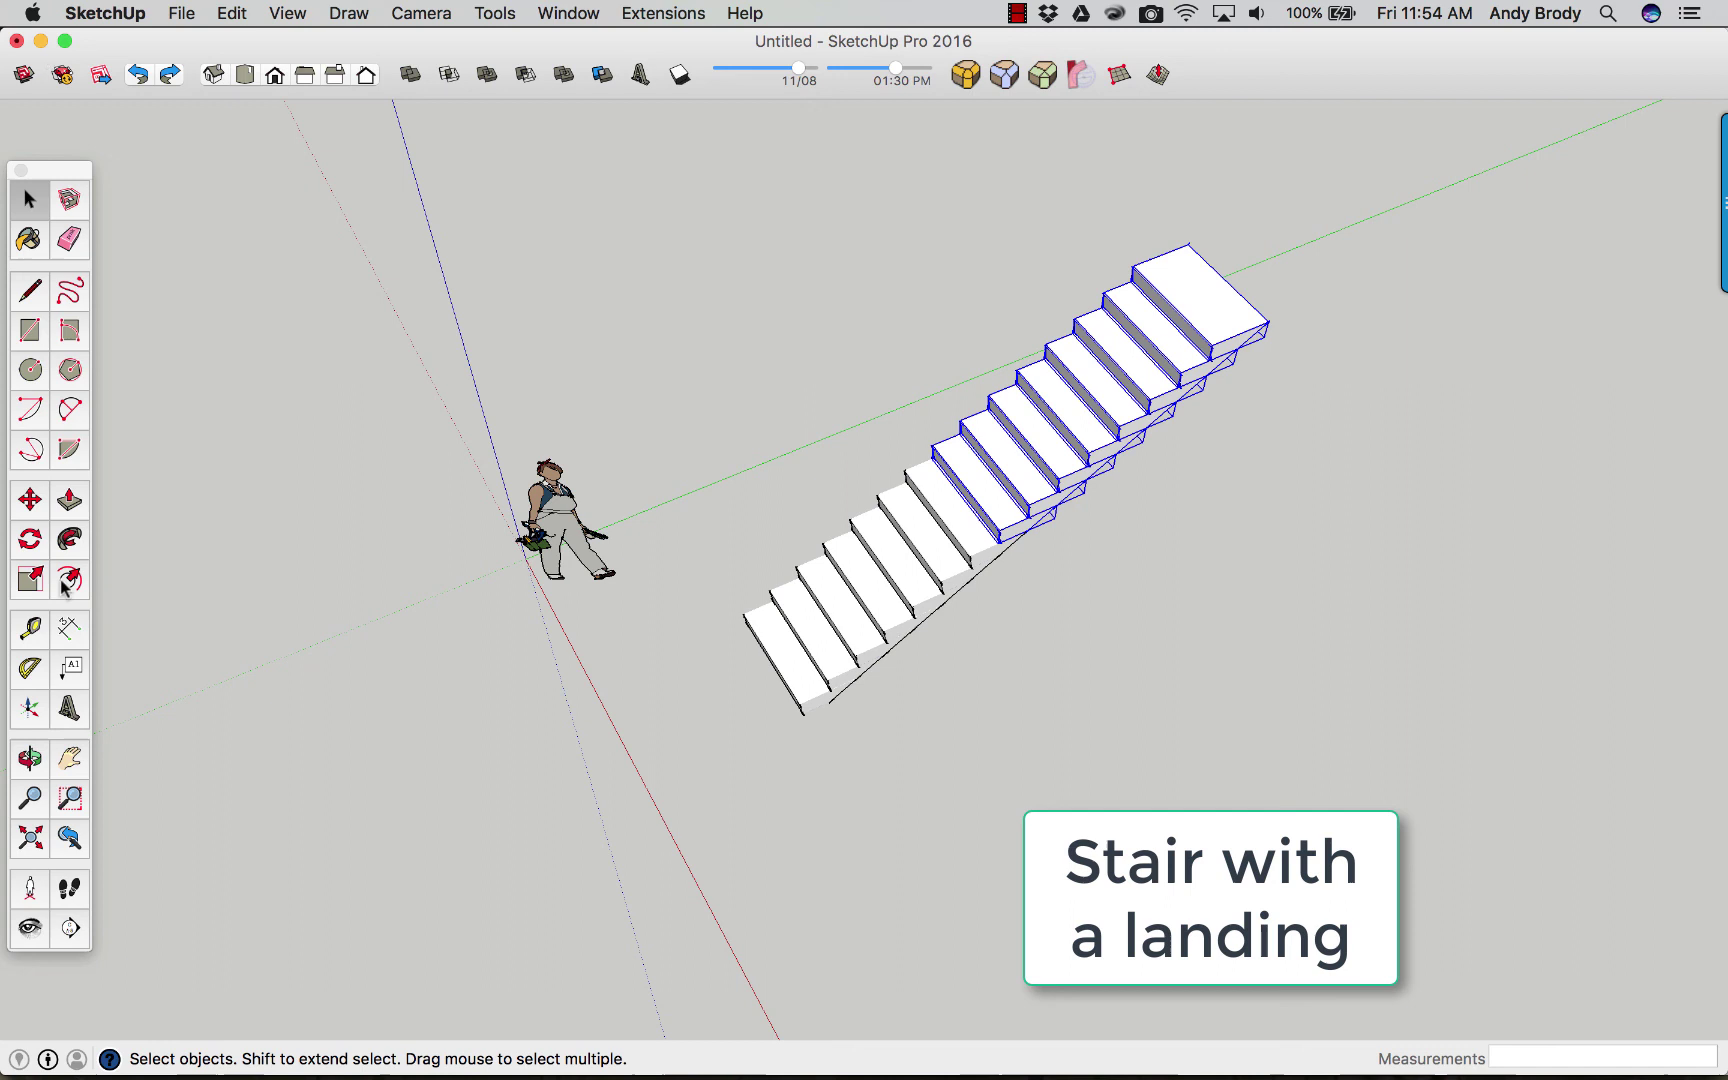
{"action": "left_click", "coordinate": [30, 539]}
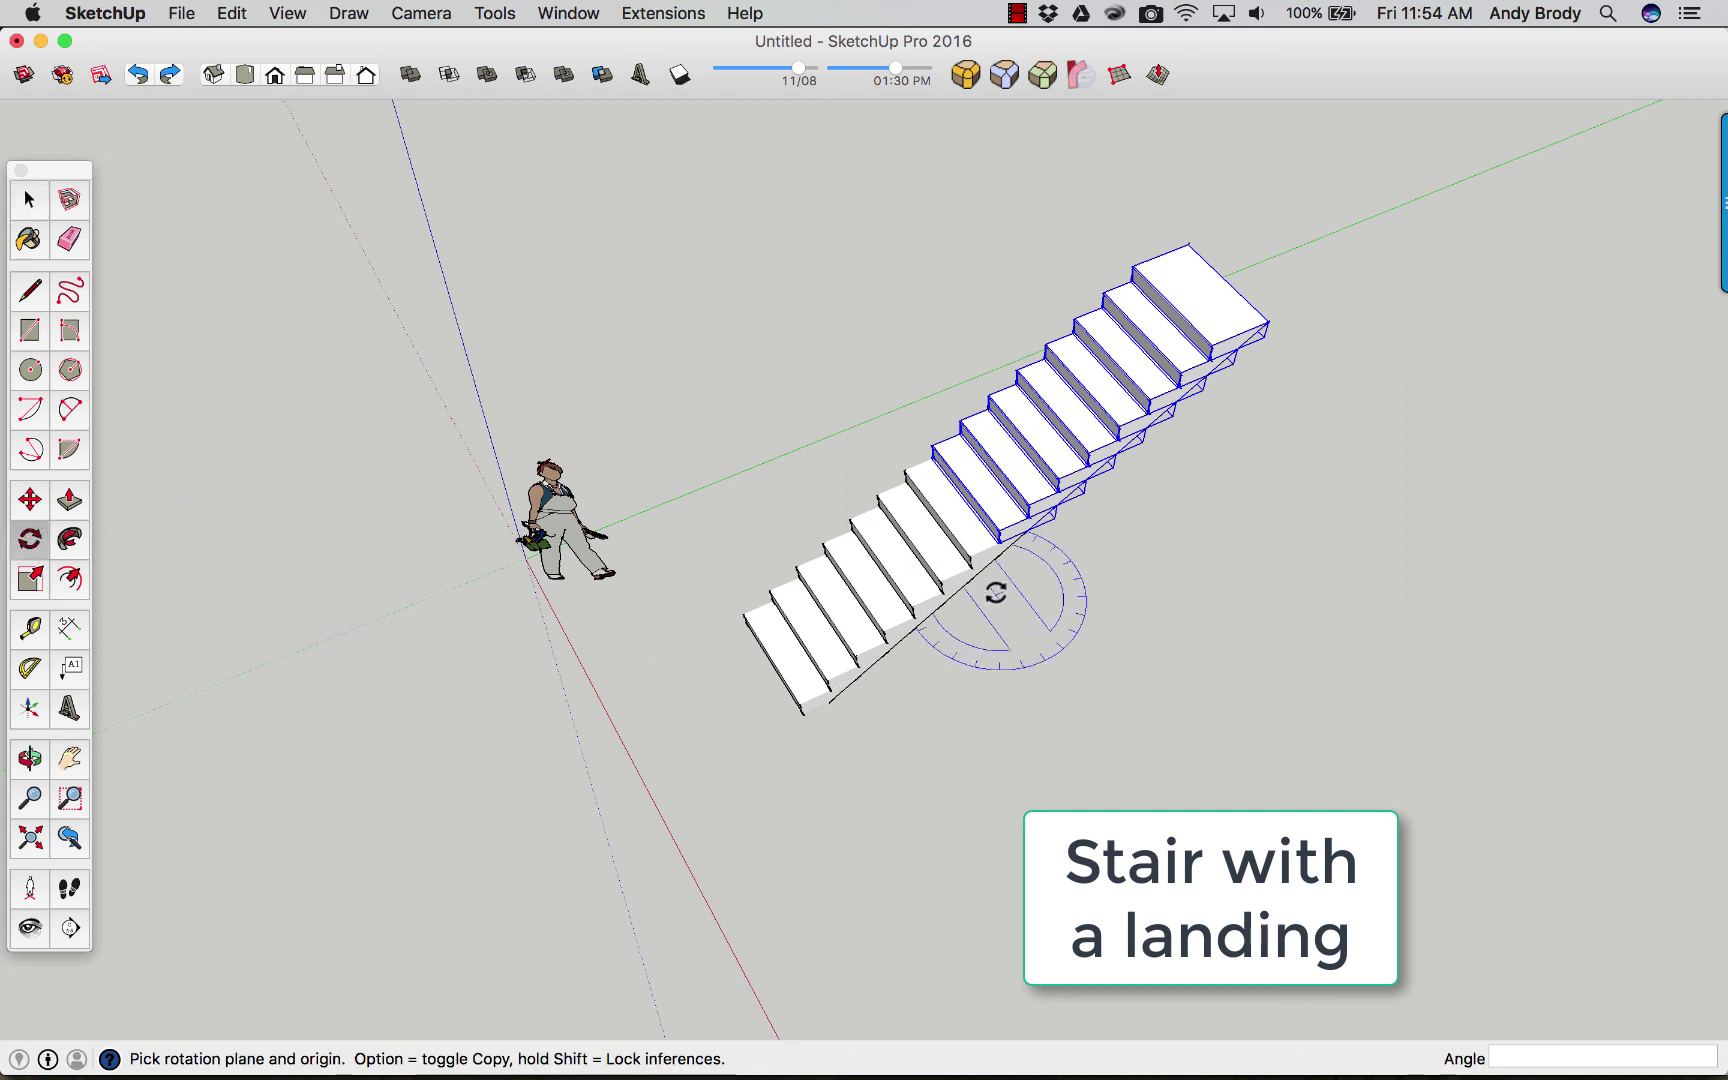
{"action": "left_click", "coordinate": [1002, 540]}
{"action": "left_click", "coordinate": [968, 496]}
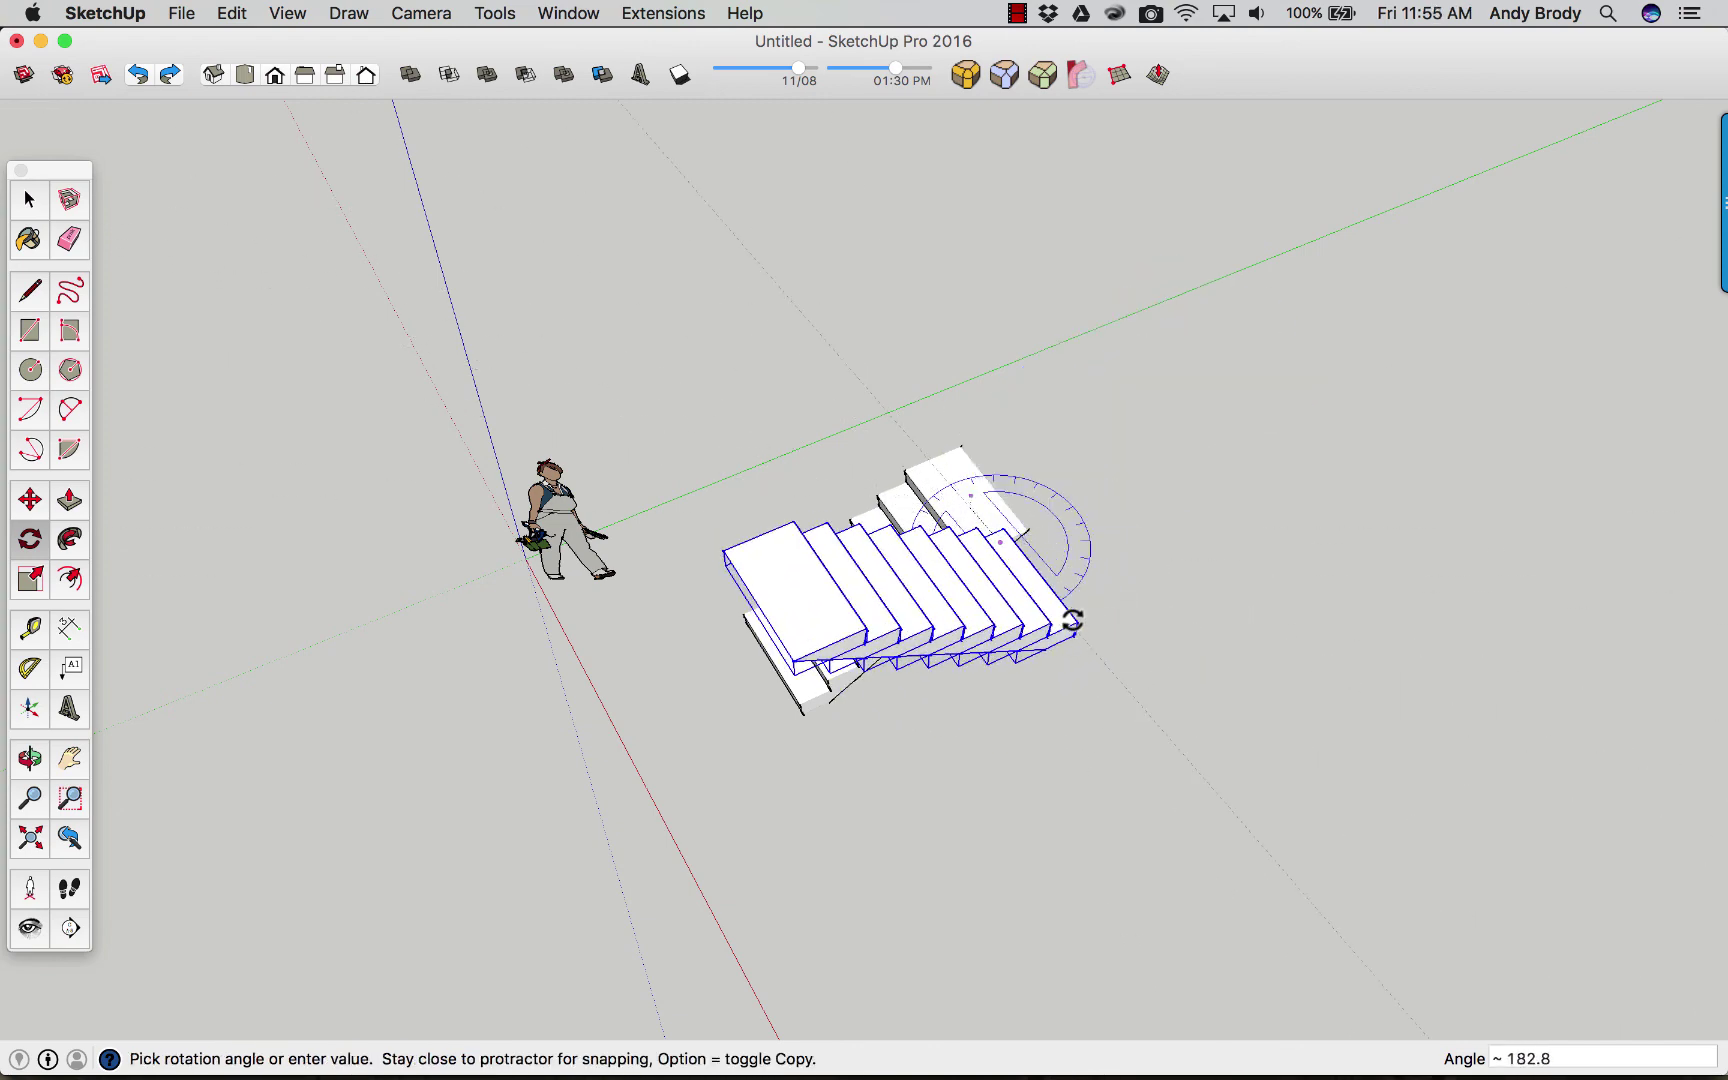
{"action": "left_click", "coordinate": [1072, 620]}
Make the lowest step of the rotated upper flight a unique component.
{"action": "key", "text": "o"}
{"action": "left_click_drag", "start_coordinate": [991, 706], "coordinate": [277, 612]}
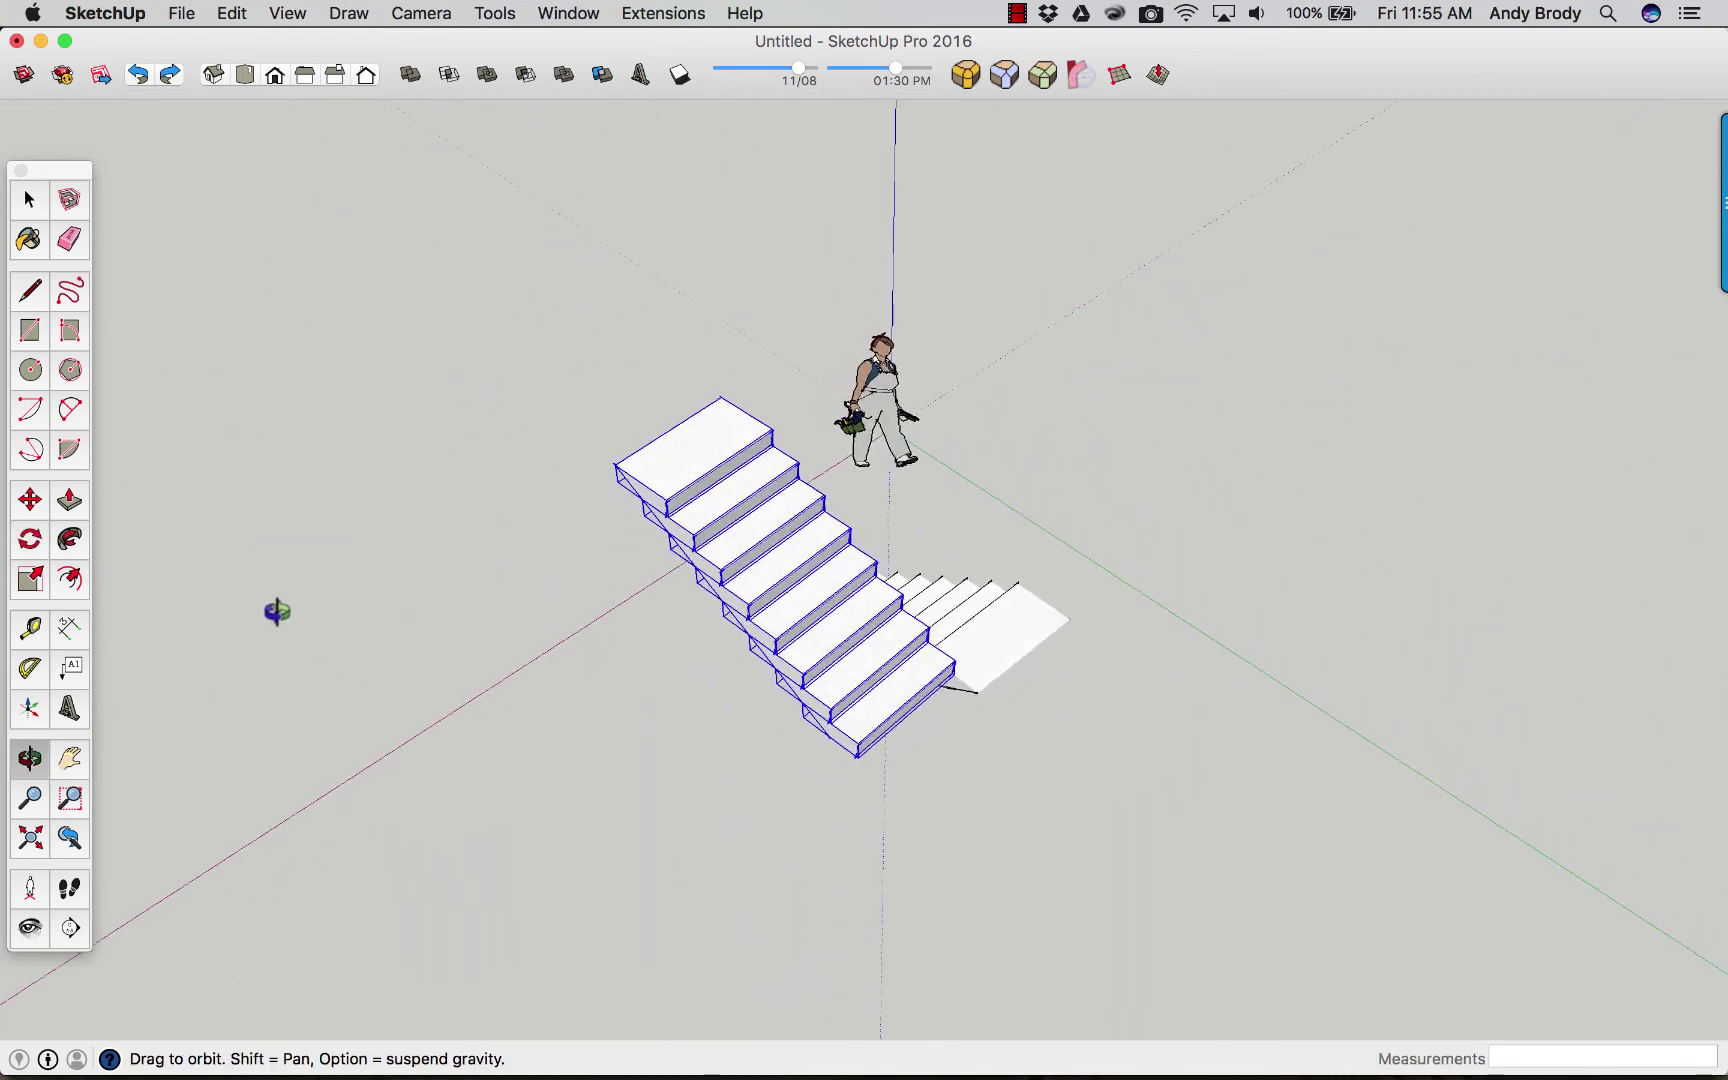
{"action": "key", "text": "q"}
{"action": "middle_click_drag", "start_coordinate": [713, 841], "coordinate": [790, 693]}
{"action": "key", "text": "space"}
{"action": "left_click", "coordinate": [790, 662]}
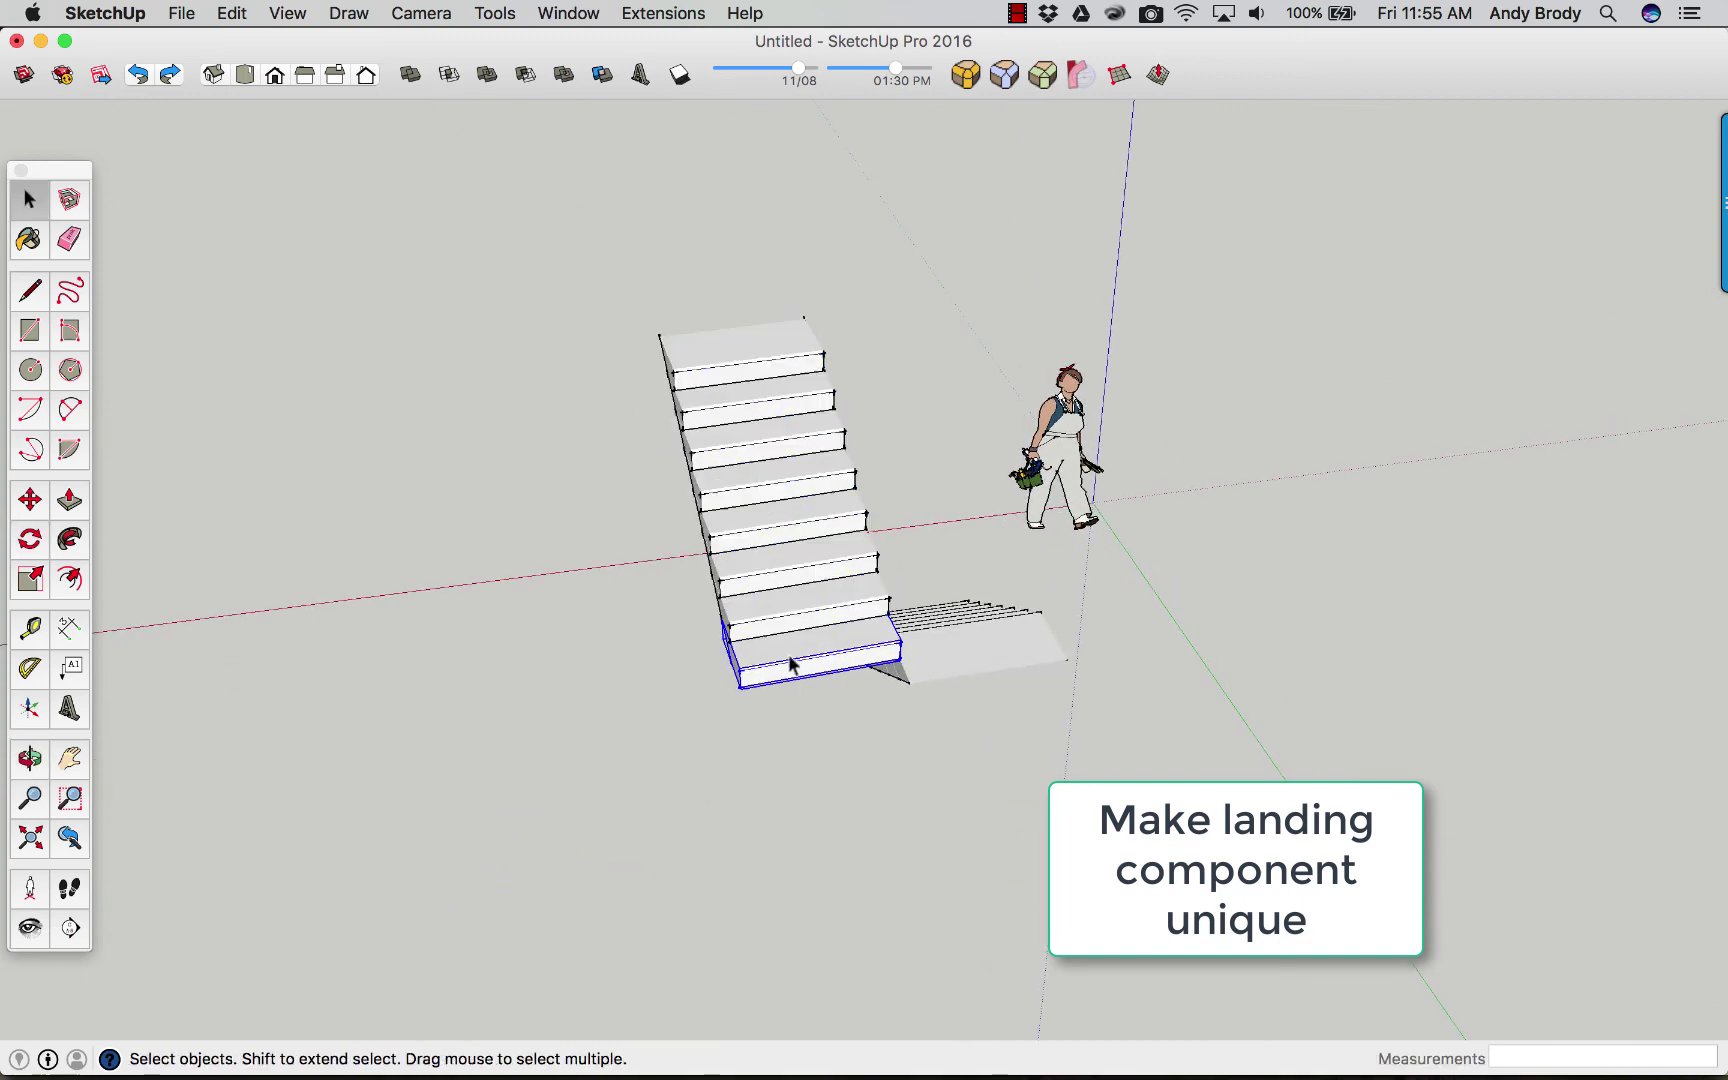
{"action": "key", "text": "o"}
{"action": "left_click_drag", "start_coordinate": [814, 714], "coordinate": [430, 712]}
{"action": "key", "text": "space"}
{"action": "right_click", "coordinate": [704, 626]}
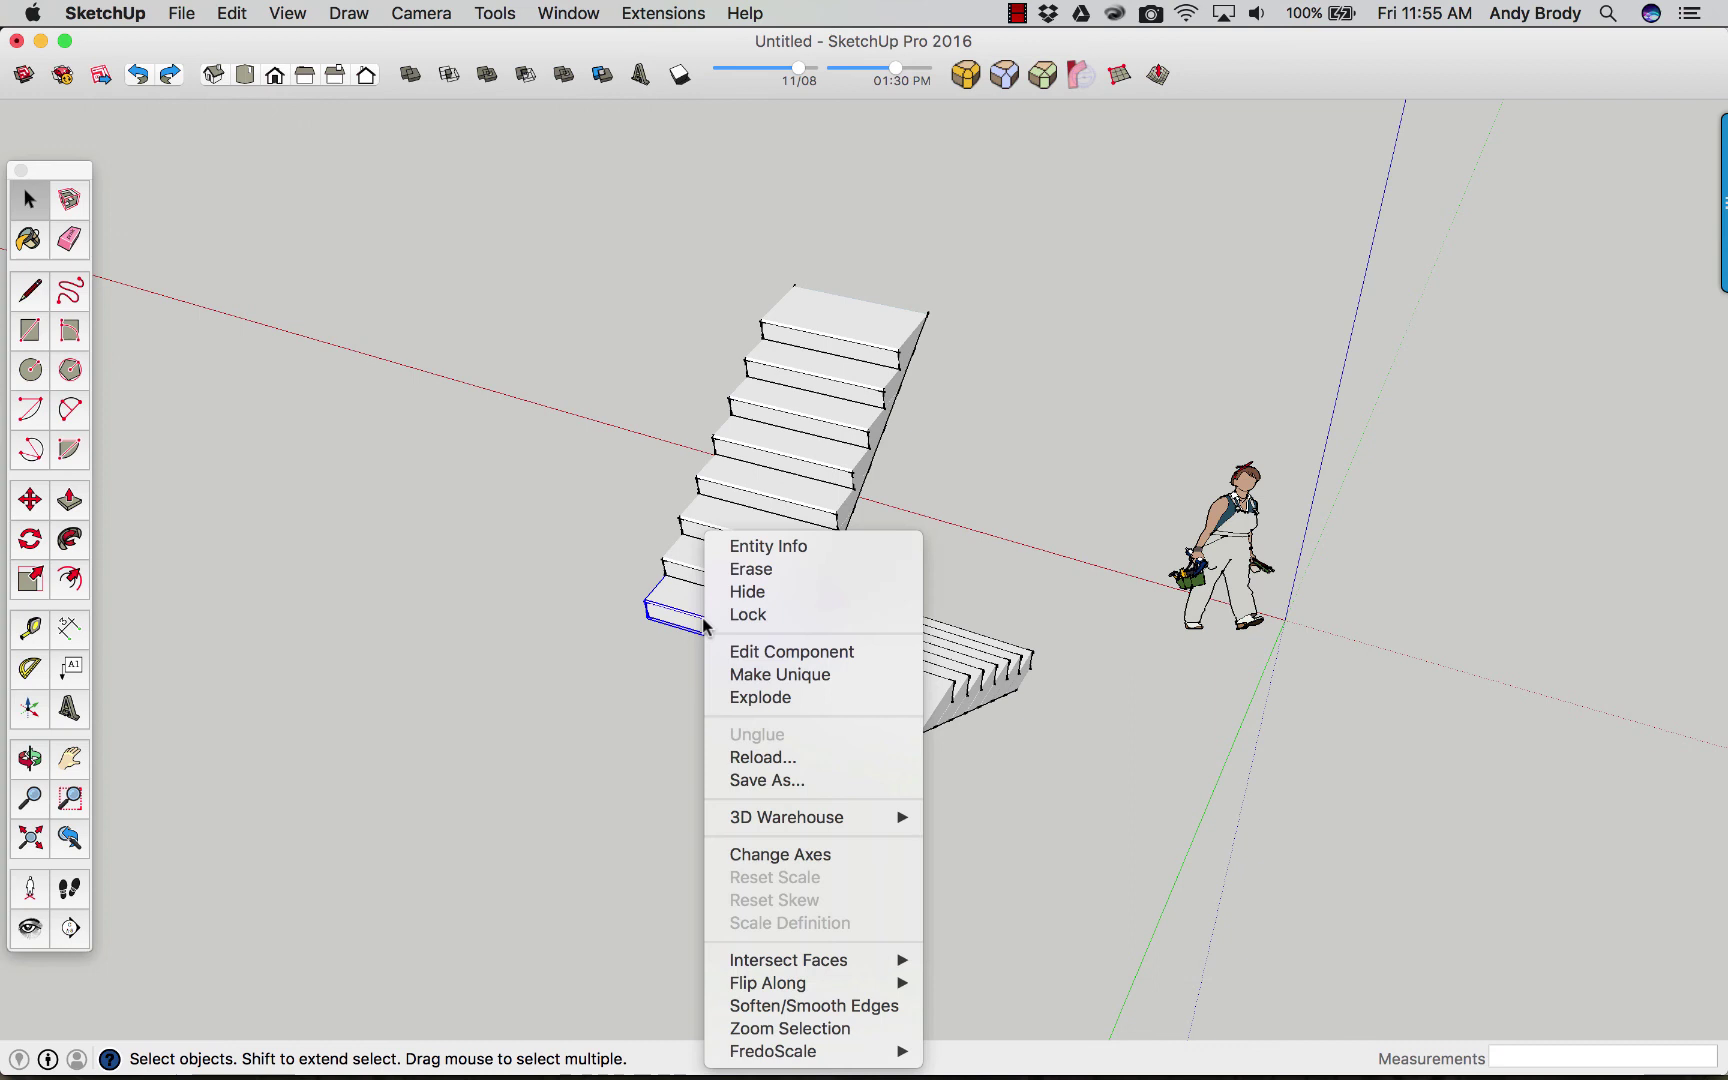
{"action": "left_click", "coordinate": [757, 675]}
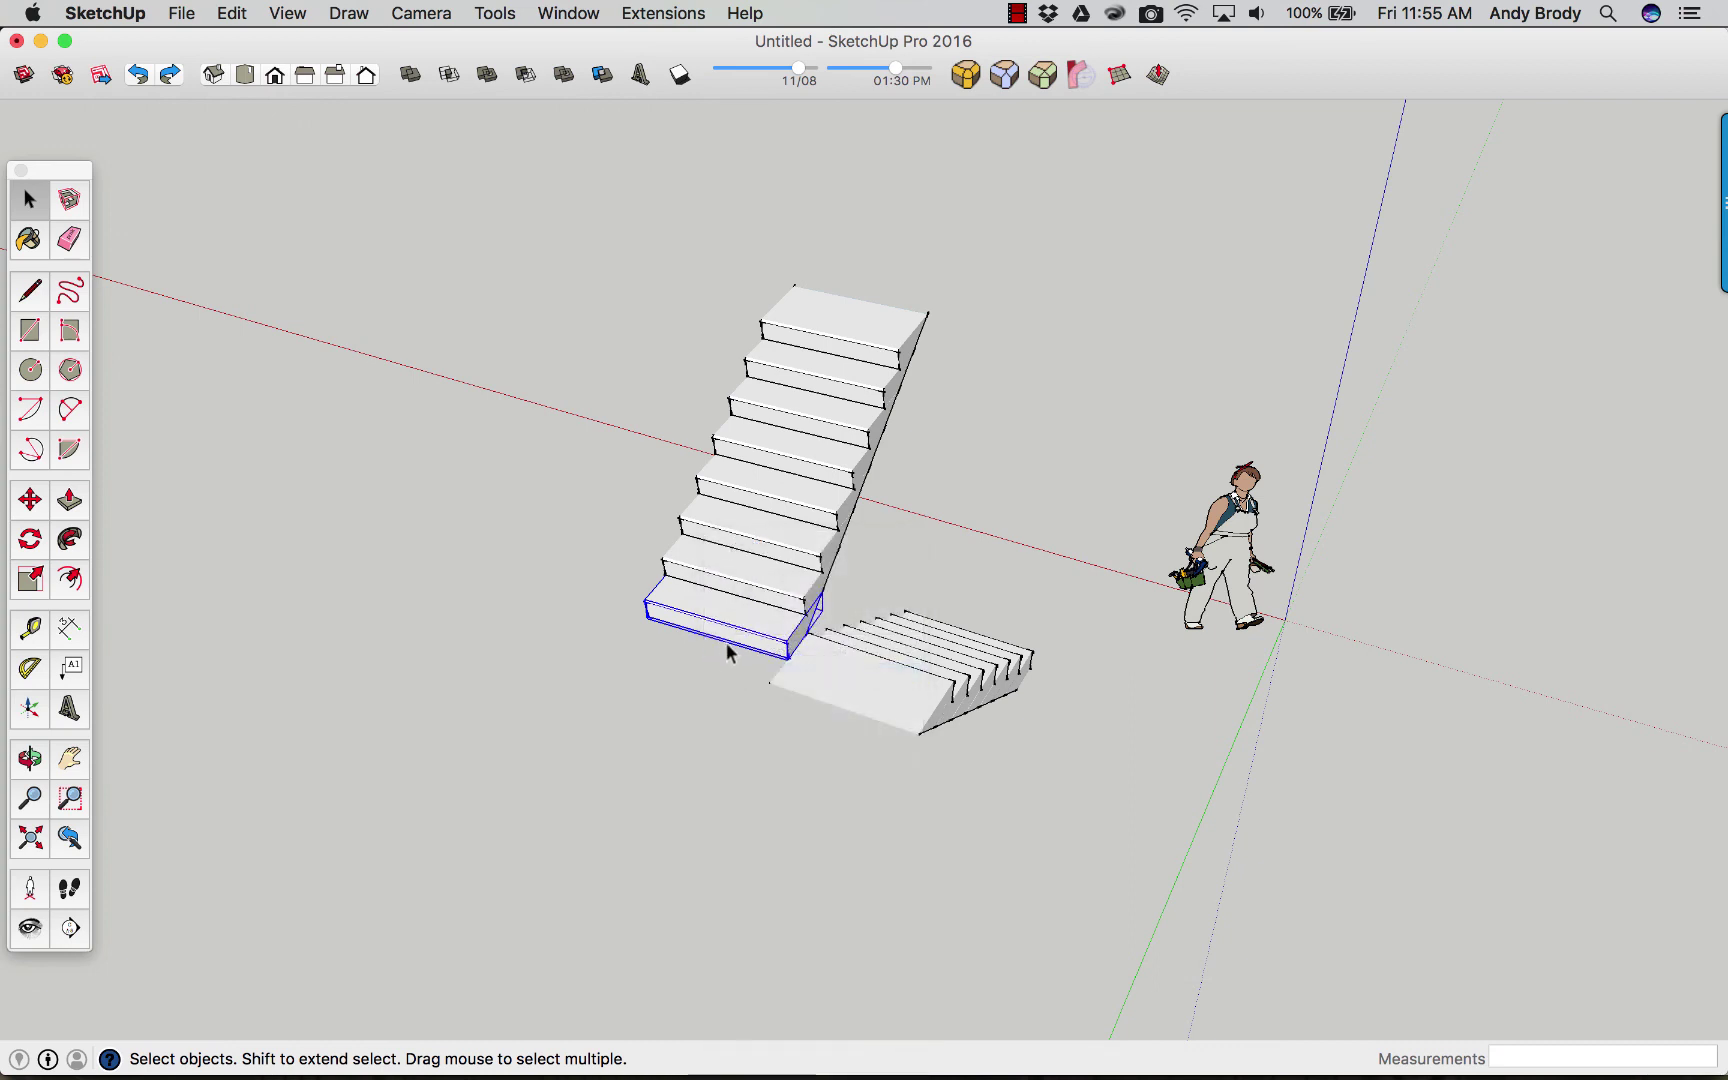
Open the unique step for editing and move its front face 4' 8" outward along the green axis to lengthen the landing.
{"action": "double_click", "coordinate": [740, 646]}
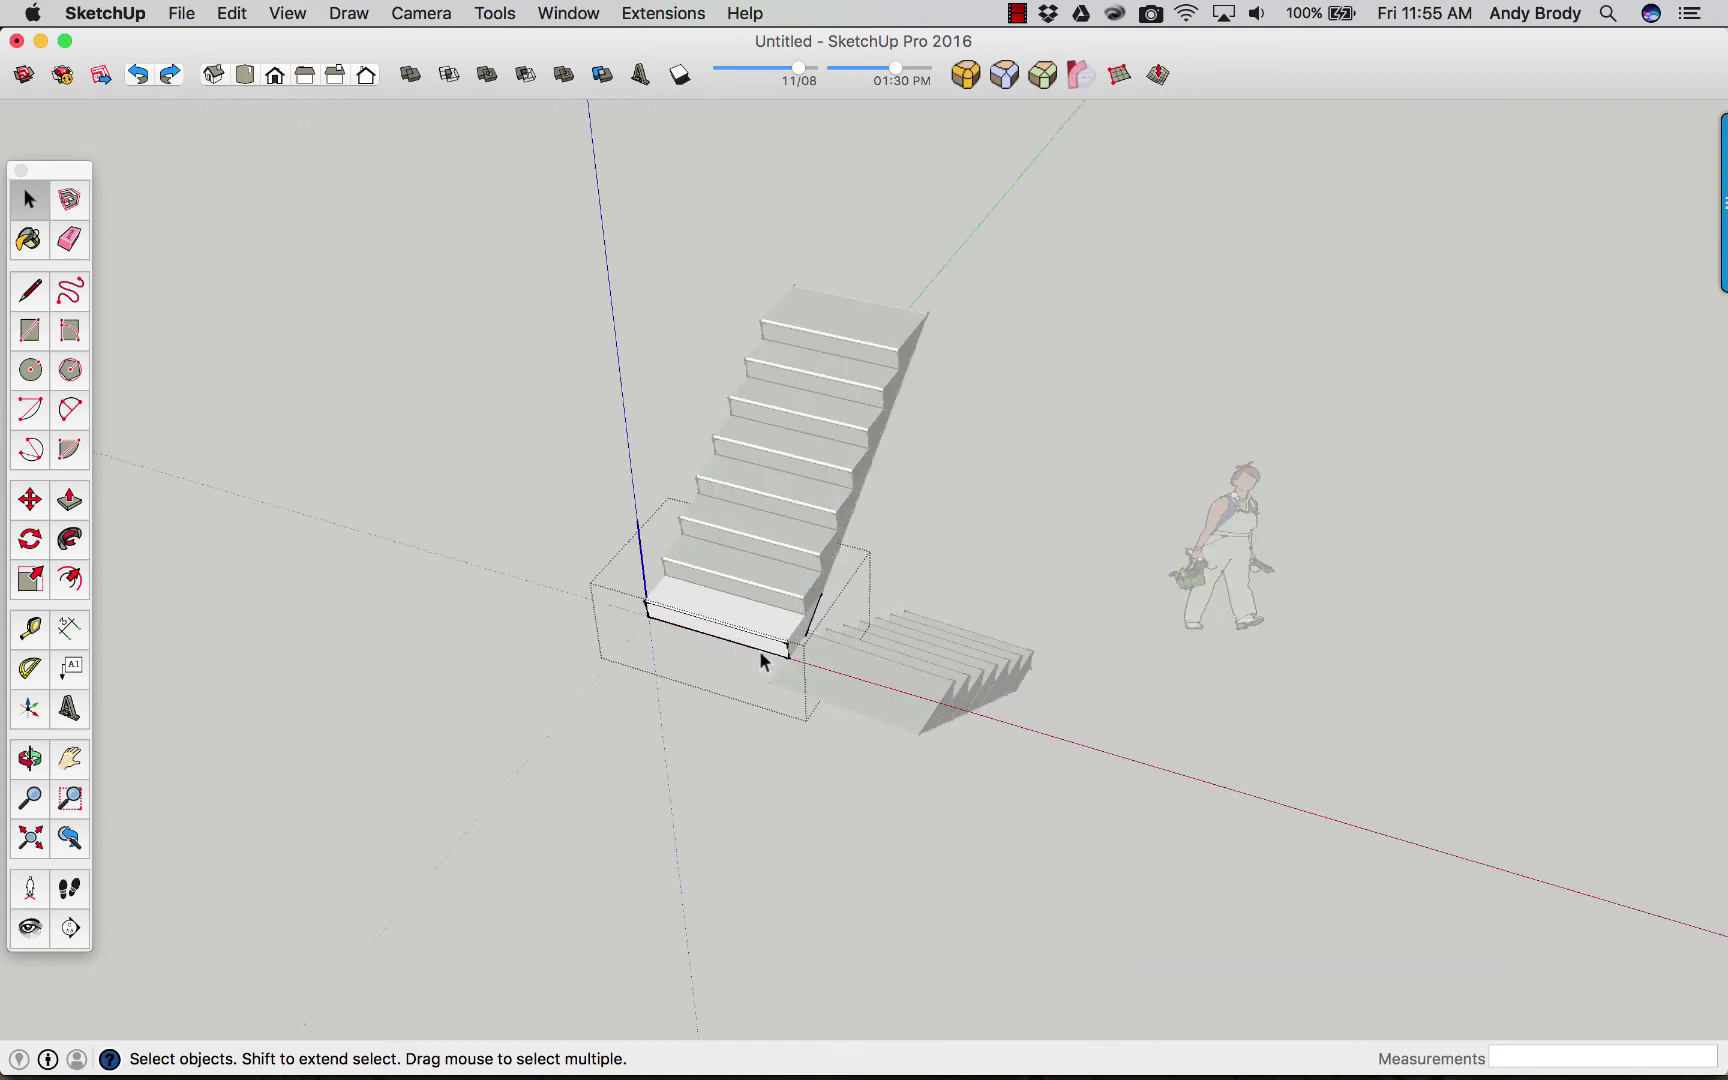
{"action": "key", "text": "p"}
{"action": "scroll", "coordinate": [758, 648], "scroll_direction": "up", "scroll_amount": 3}
{"action": "middle_click_drag", "start_coordinate": [756, 648], "coordinate": [455, 435]}
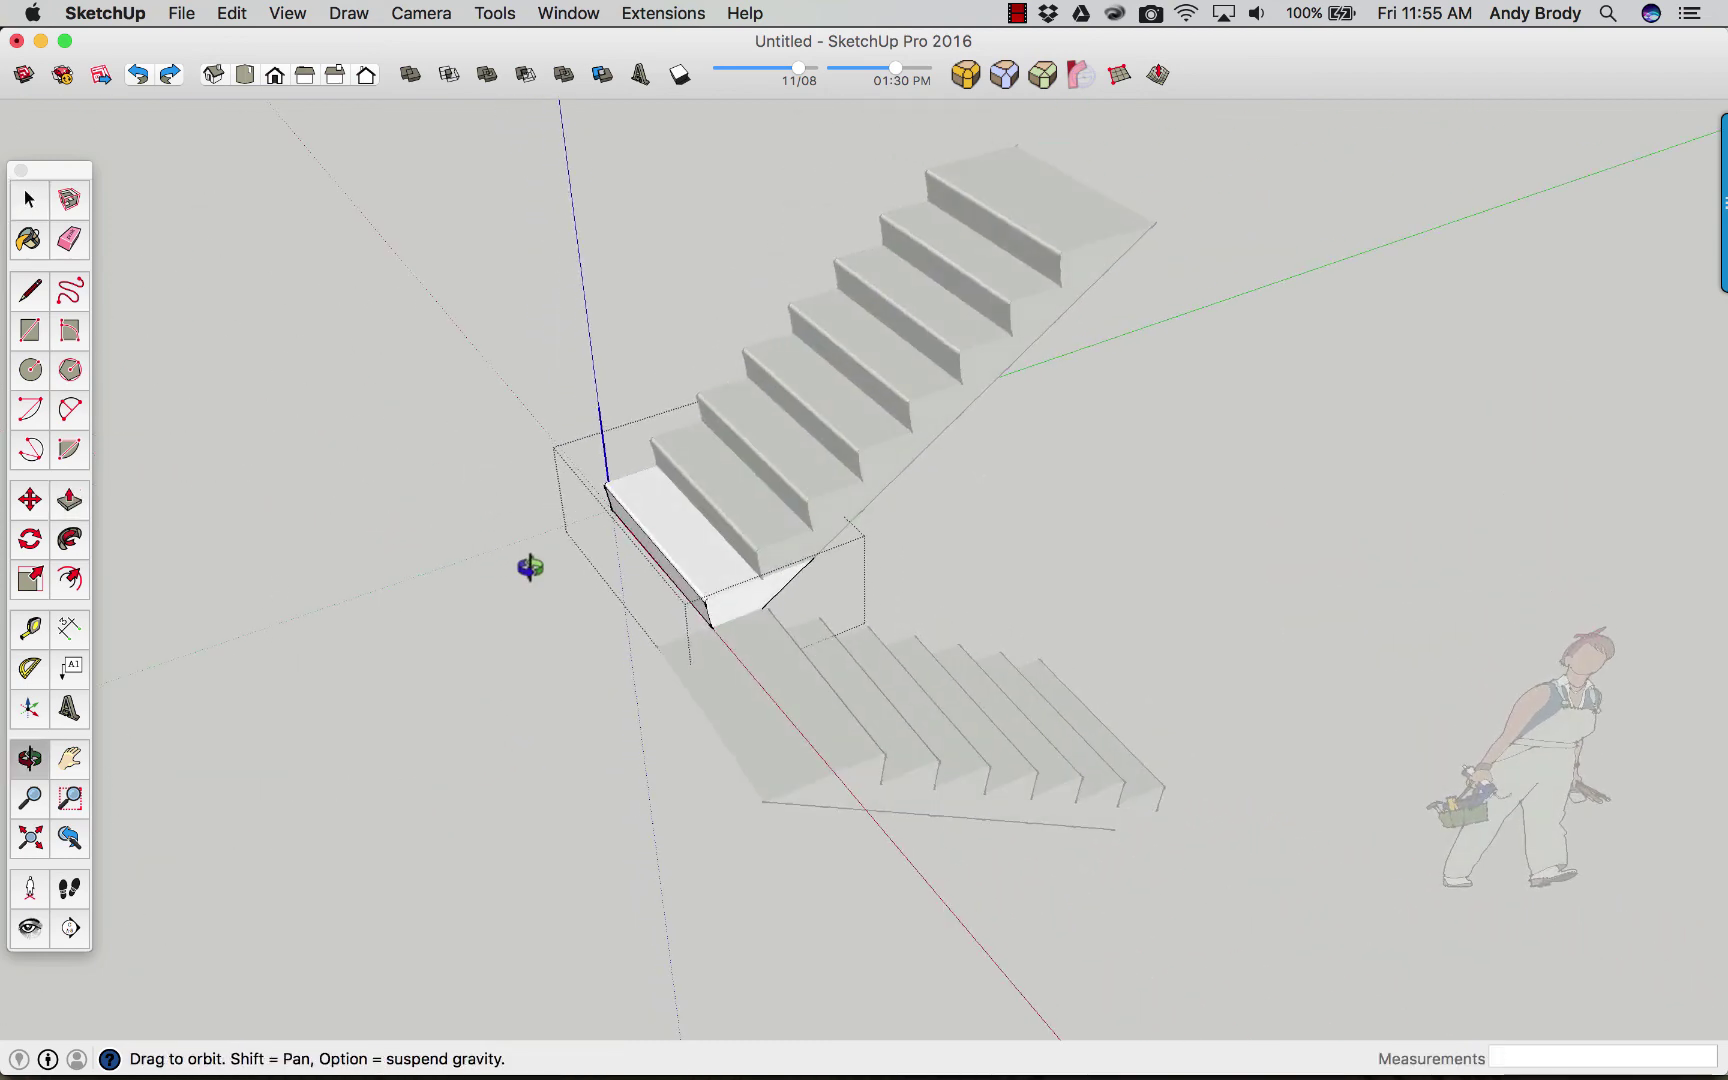
{"action": "middle_click_drag", "start_coordinate": [530, 567], "coordinate": [474, 475]}
{"action": "left_click_drag", "start_coordinate": [488, 437], "coordinate": [710, 683]}
{"action": "key", "text": "m"}
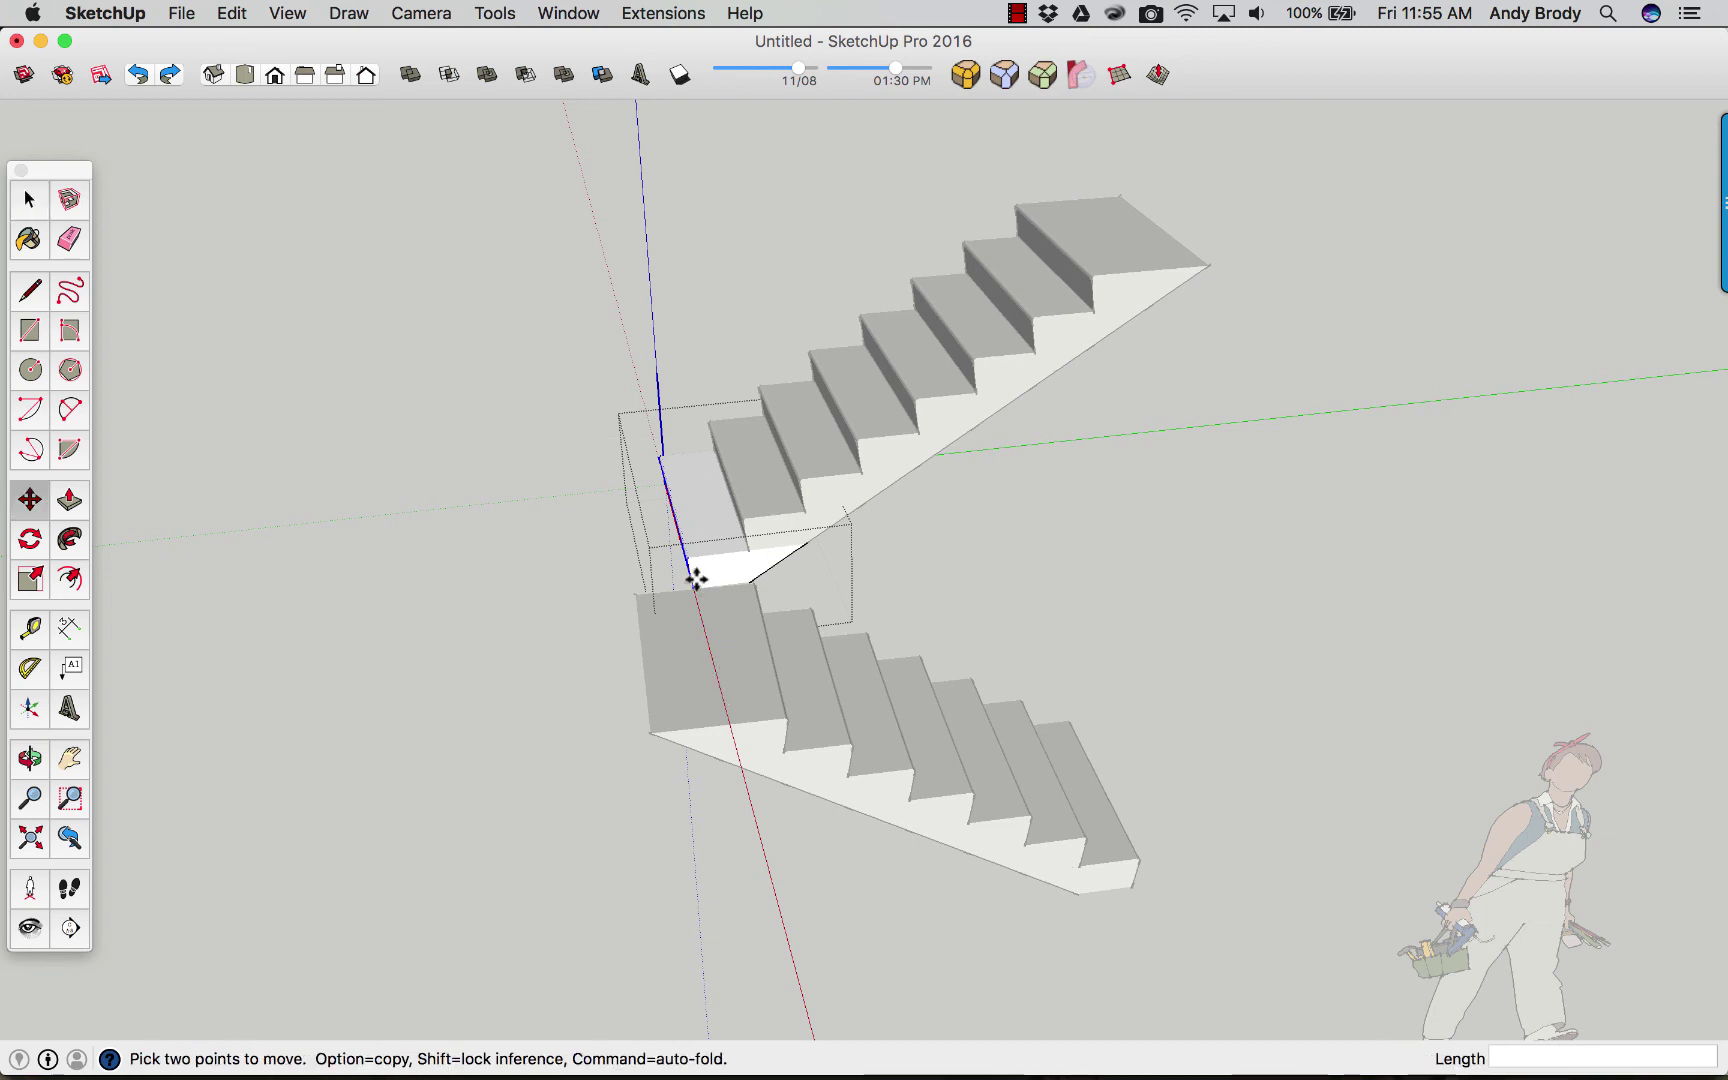
{"action": "left_click", "coordinate": [697, 578]}
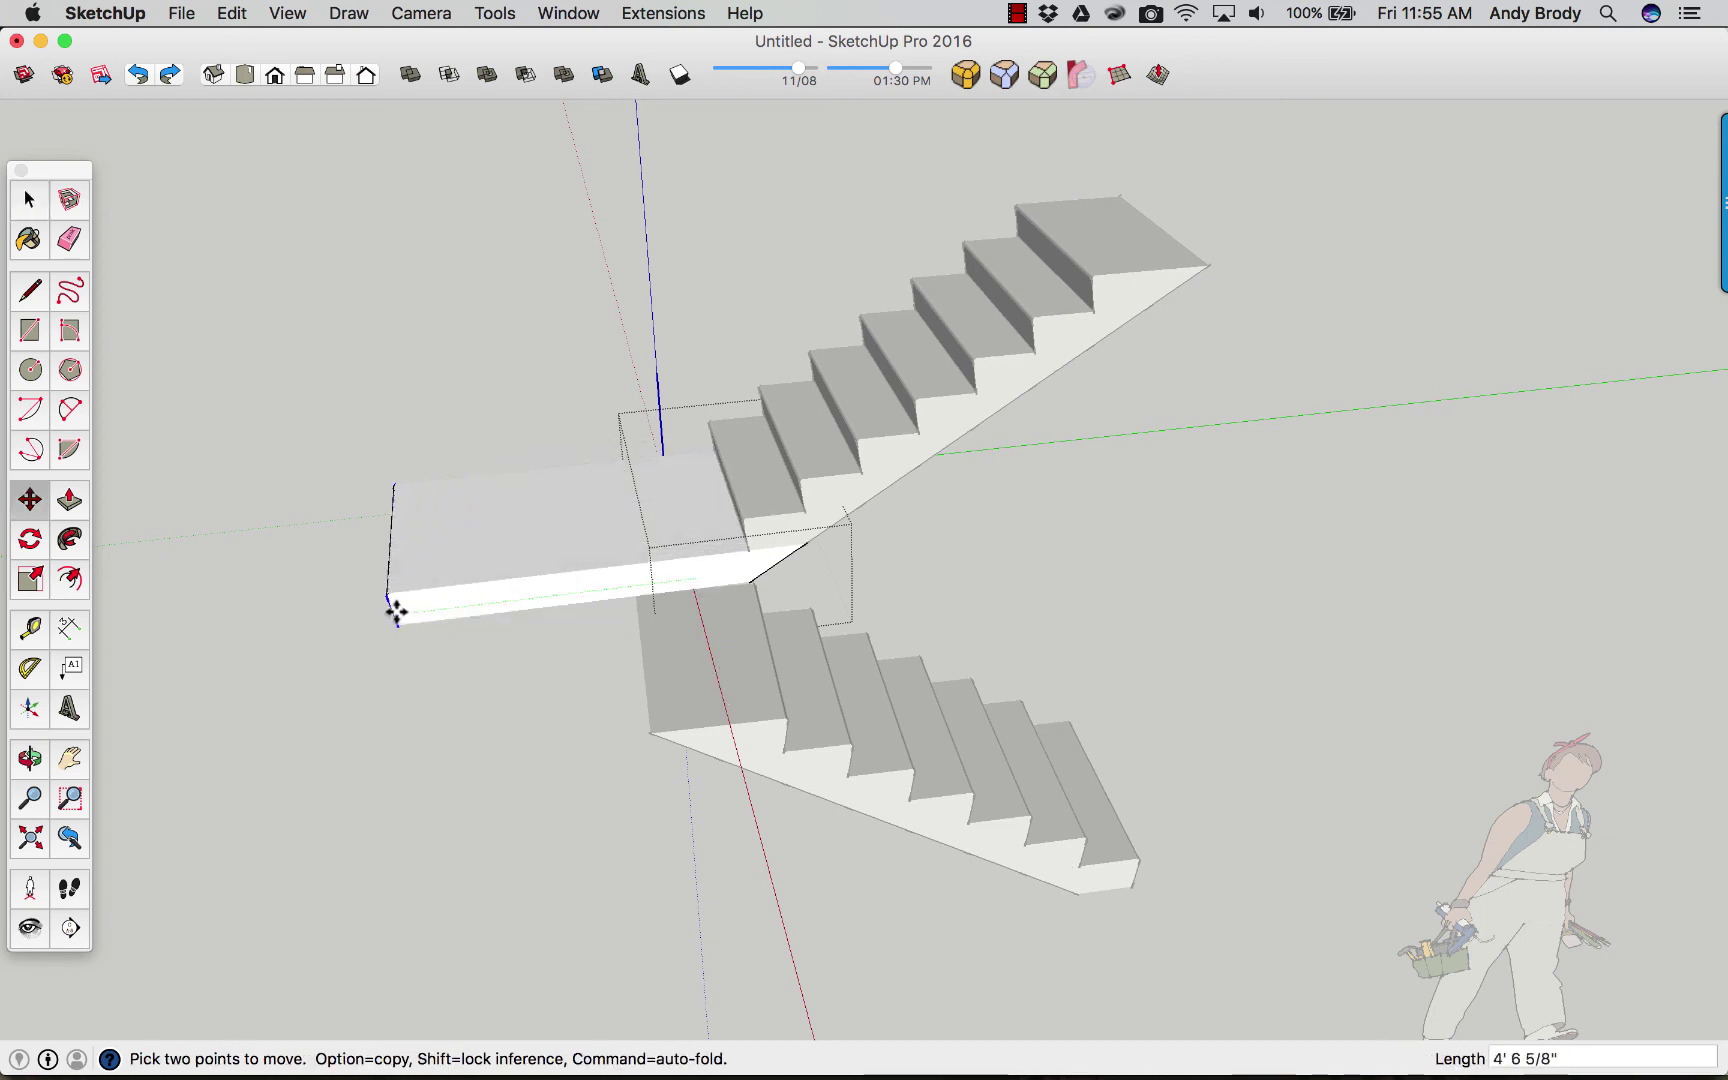
{"action": "left_click", "coordinate": [386, 605]}
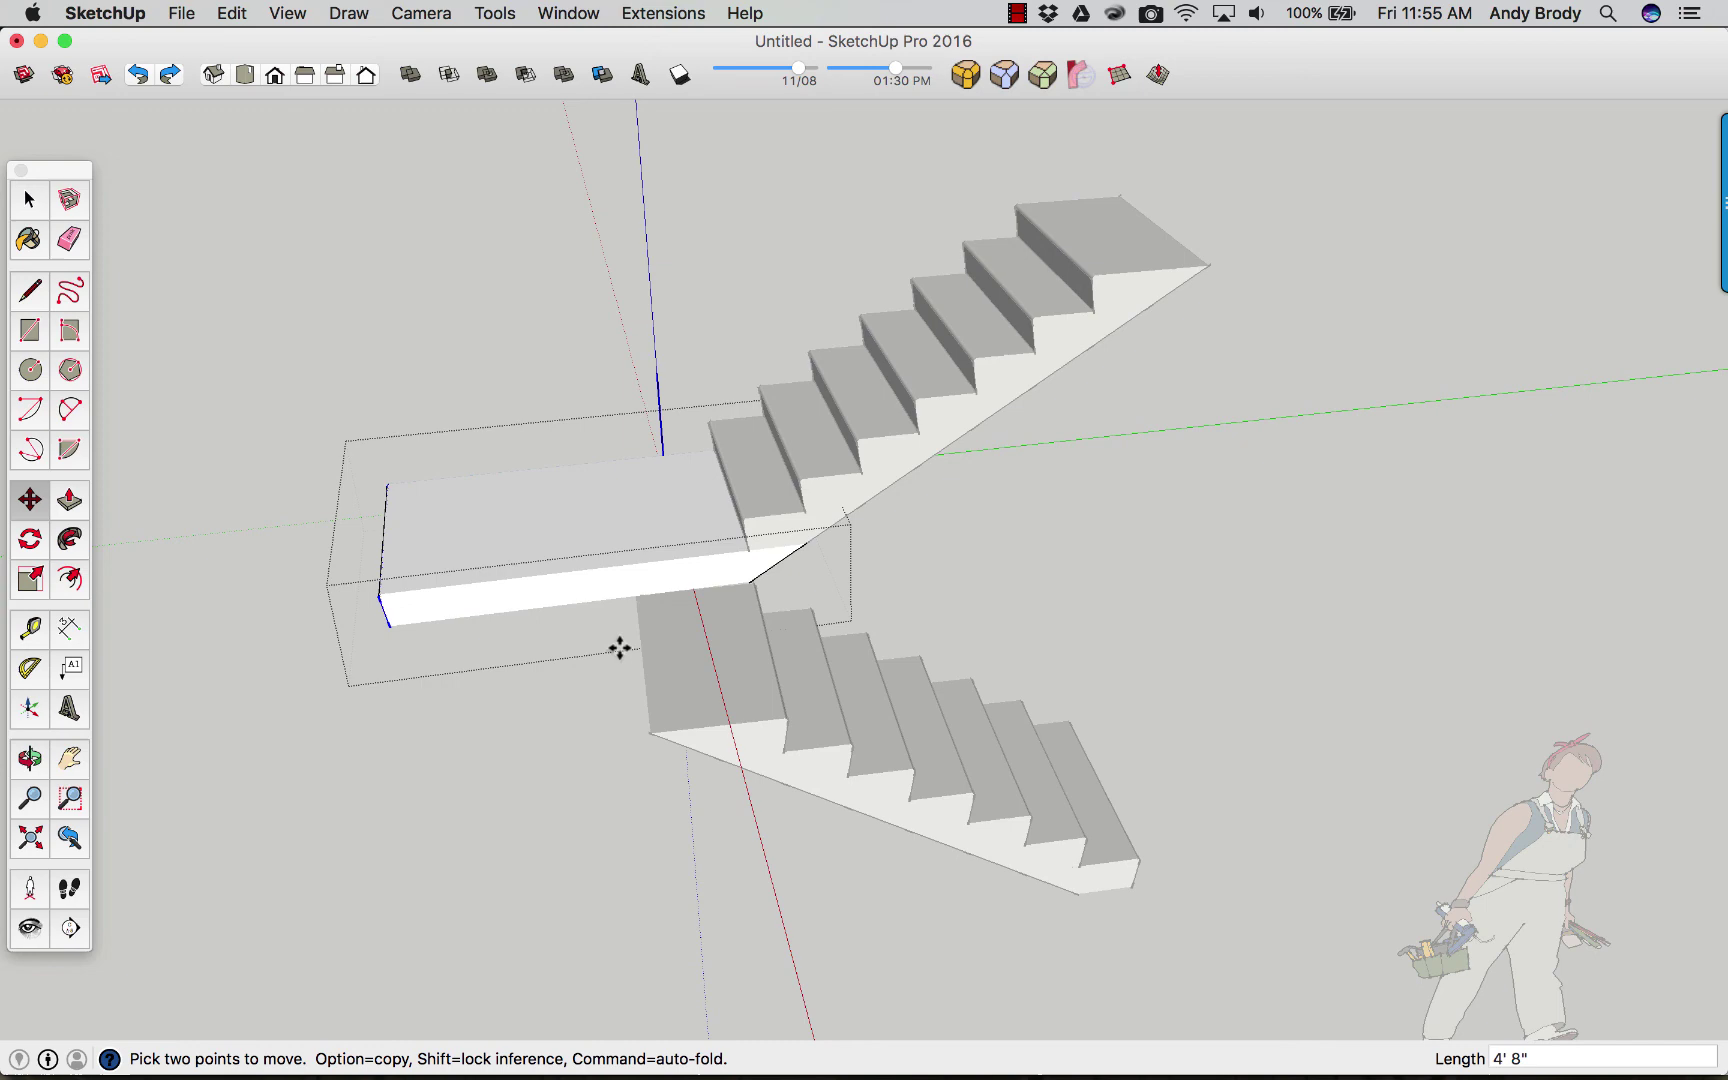
Pull the landing's side face about 3' 8" sideways across the top of the lower flight.
{"action": "key", "text": "p"}
{"action": "left_click", "coordinate": [518, 609]}
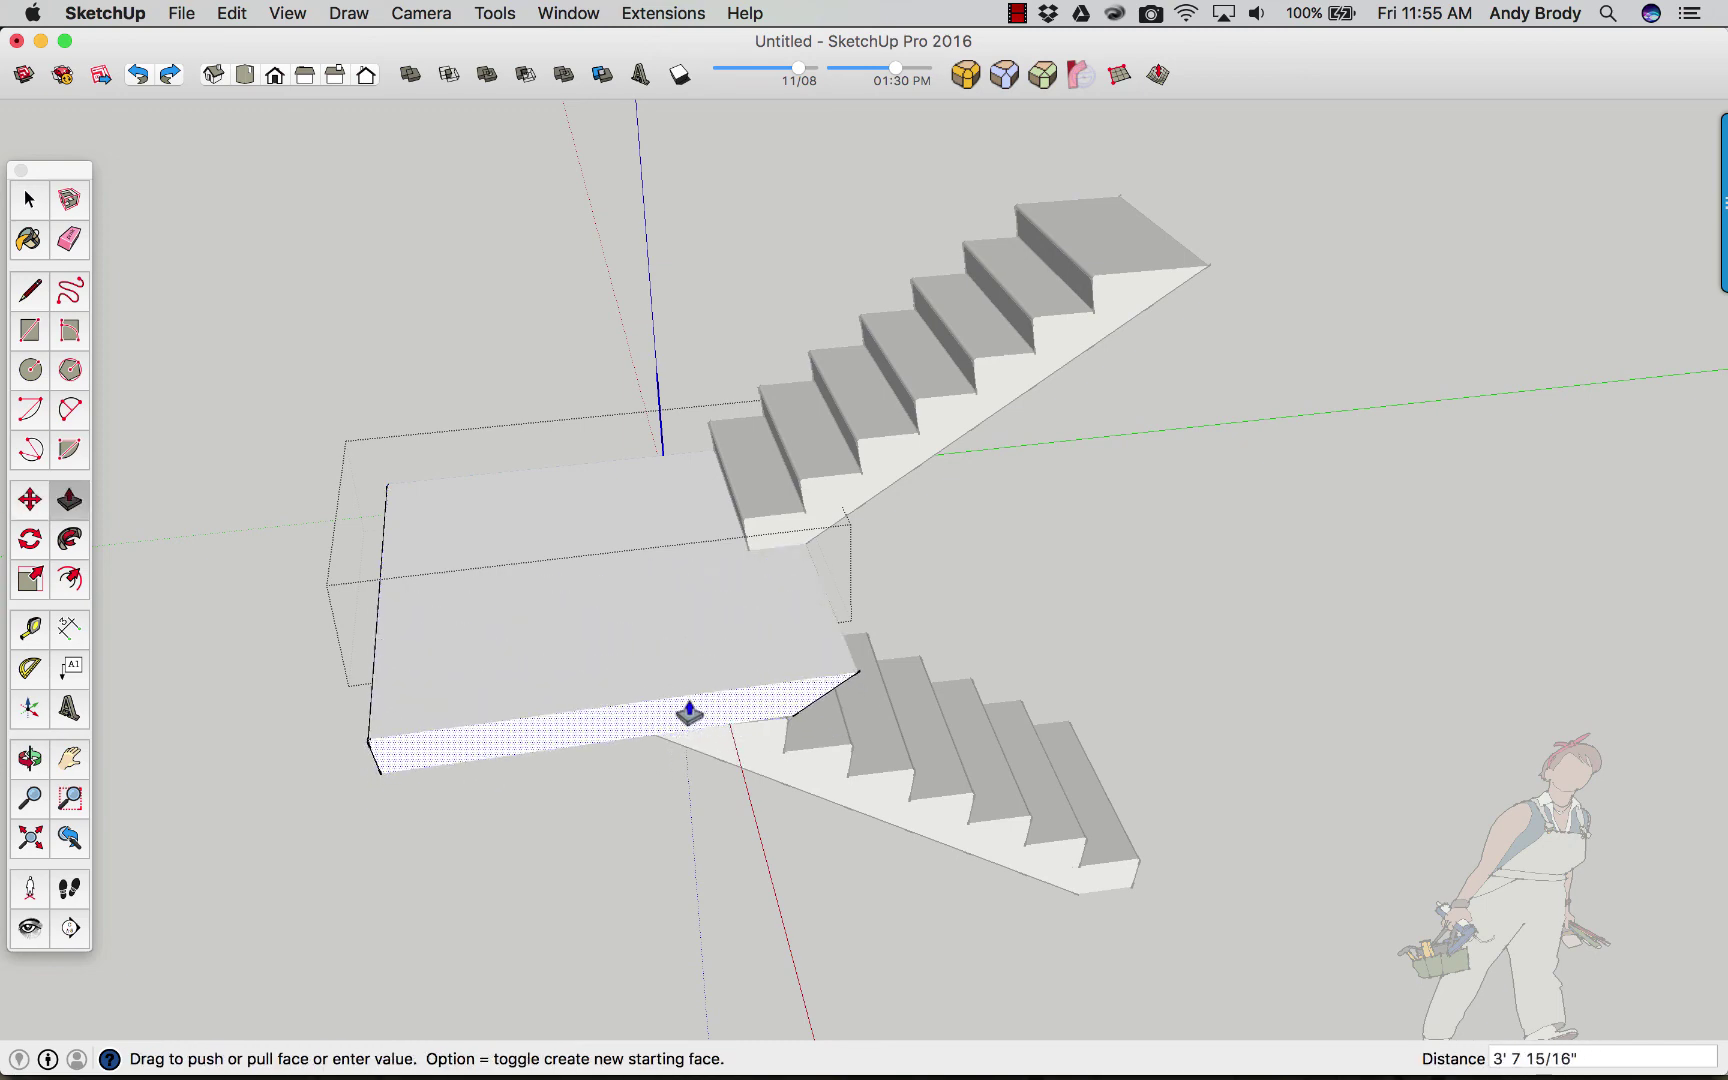
{"action": "left_click", "coordinate": [689, 712]}
{"action": "middle_click_drag", "start_coordinate": [771, 713], "coordinate": [780, 595]}
{"action": "key", "text": "space"}
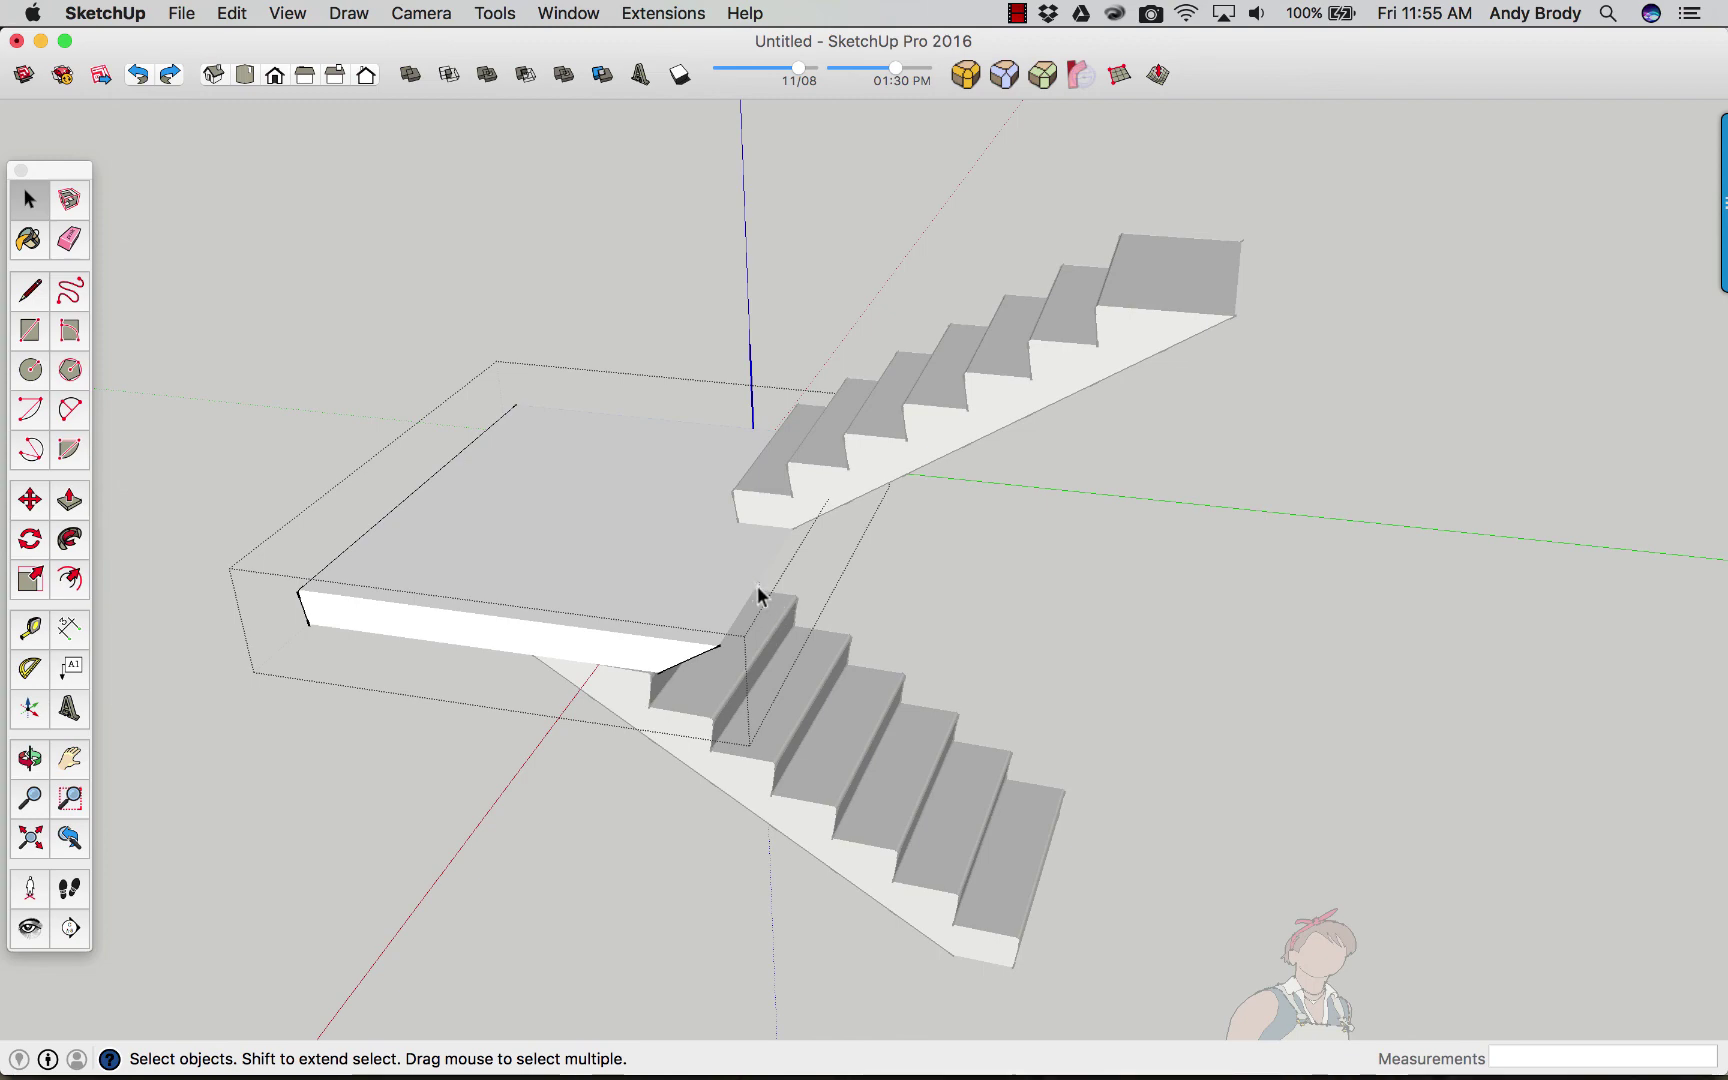
Finish editing the landing component and return to the full switchback stair model.
{"action": "left_click", "coordinate": [760, 595]}
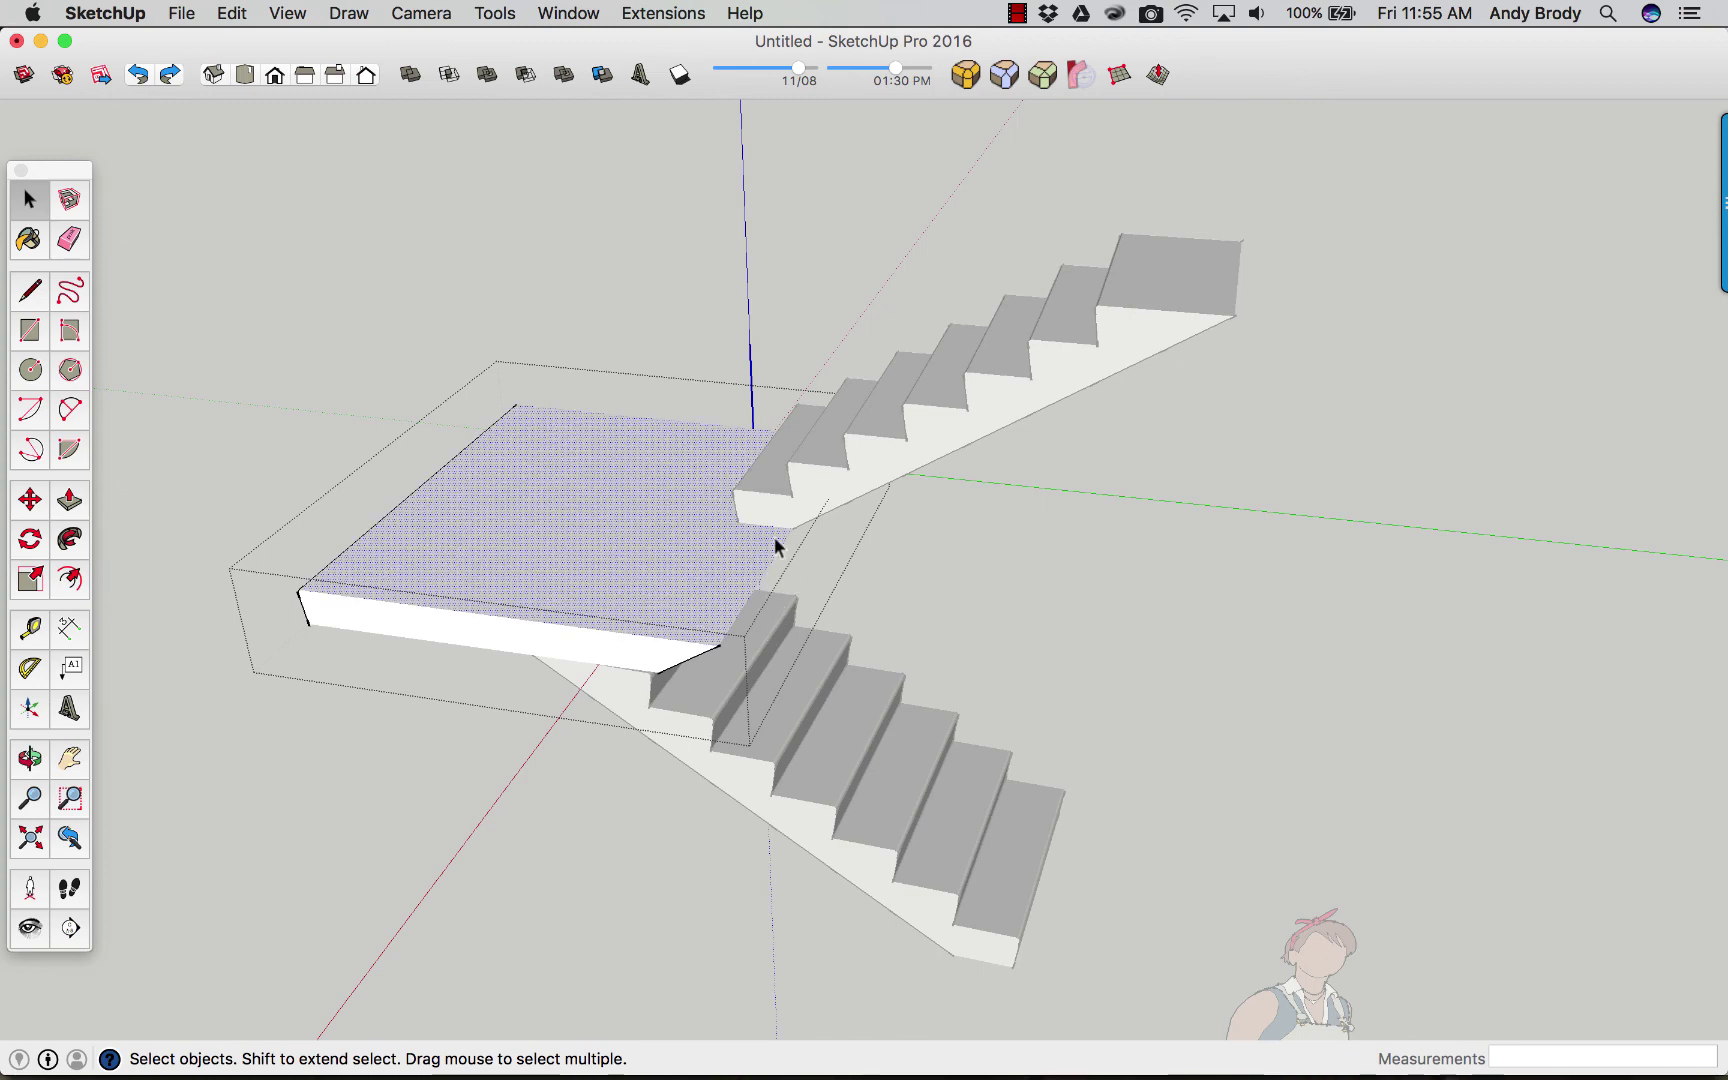
{"action": "left_click", "coordinate": [1011, 603]}
{"action": "middle_click_drag", "start_coordinate": [1011, 603], "coordinate": [829, 687]}
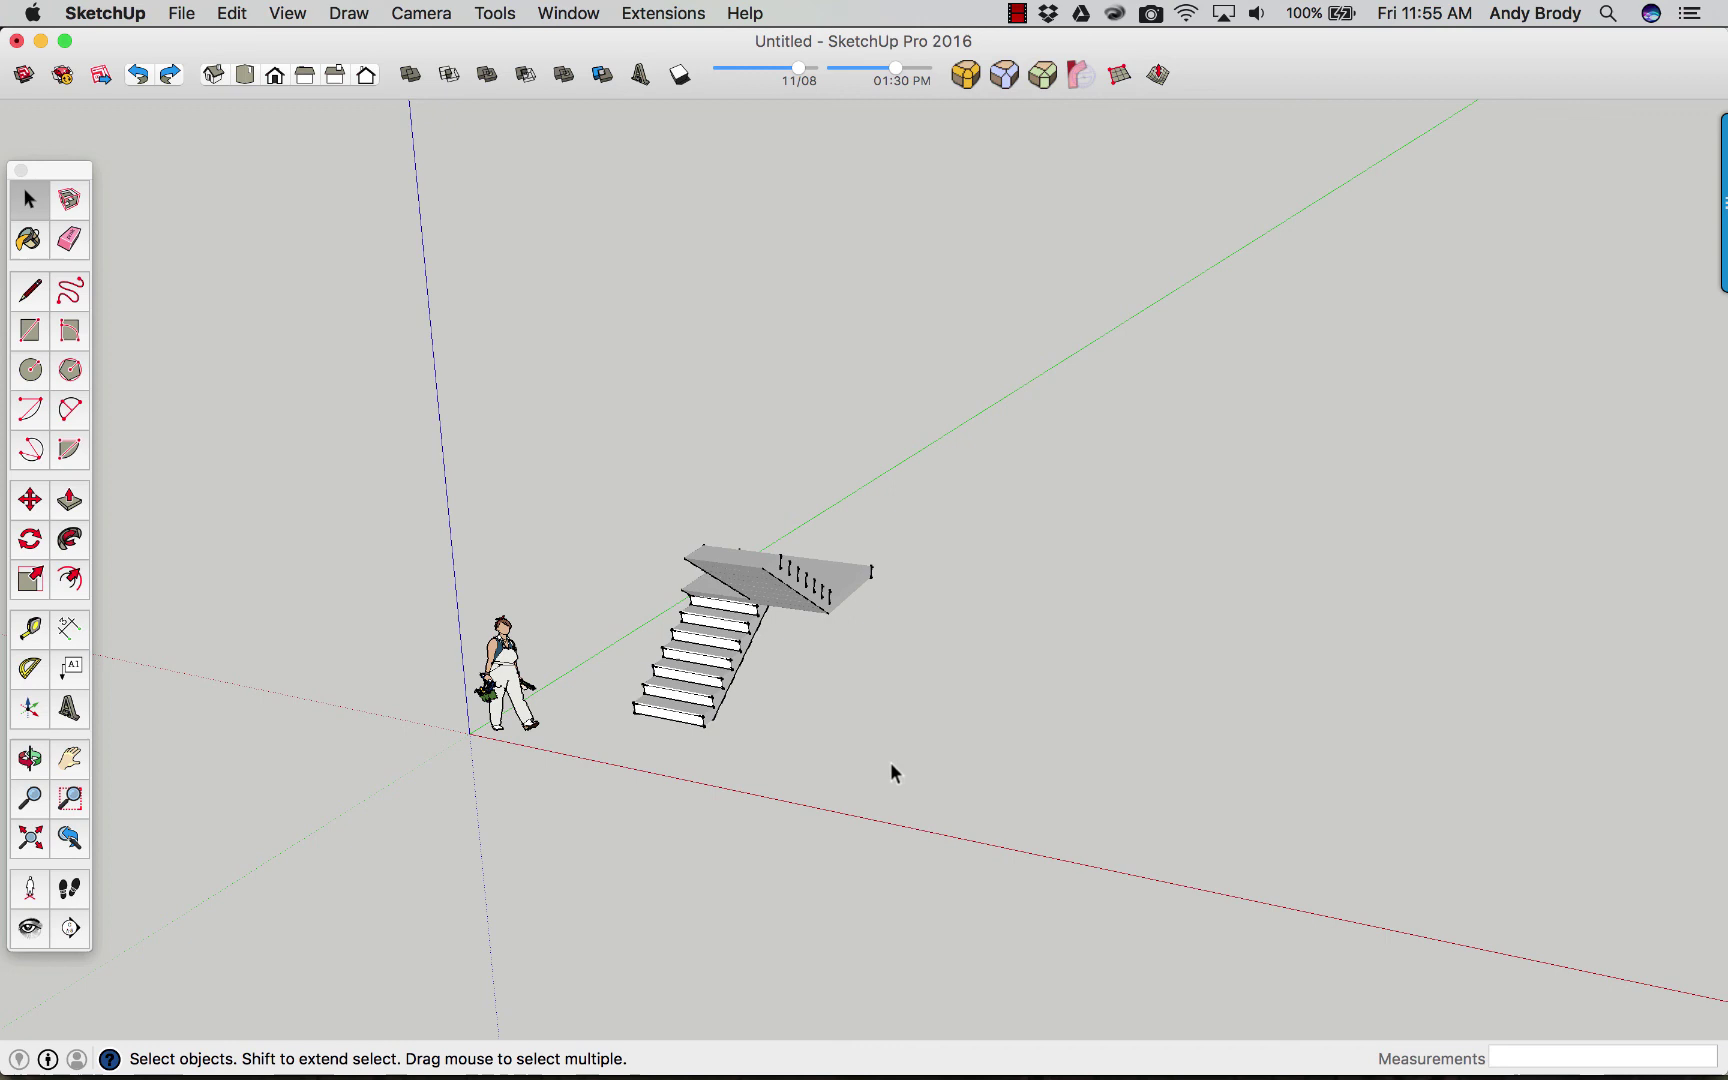
Delete the entire switchback stair, keeping only the scale figure in the model.
{"action": "scroll", "coordinate": [868, 751], "scroll_direction": "down", "scroll_amount": 1}
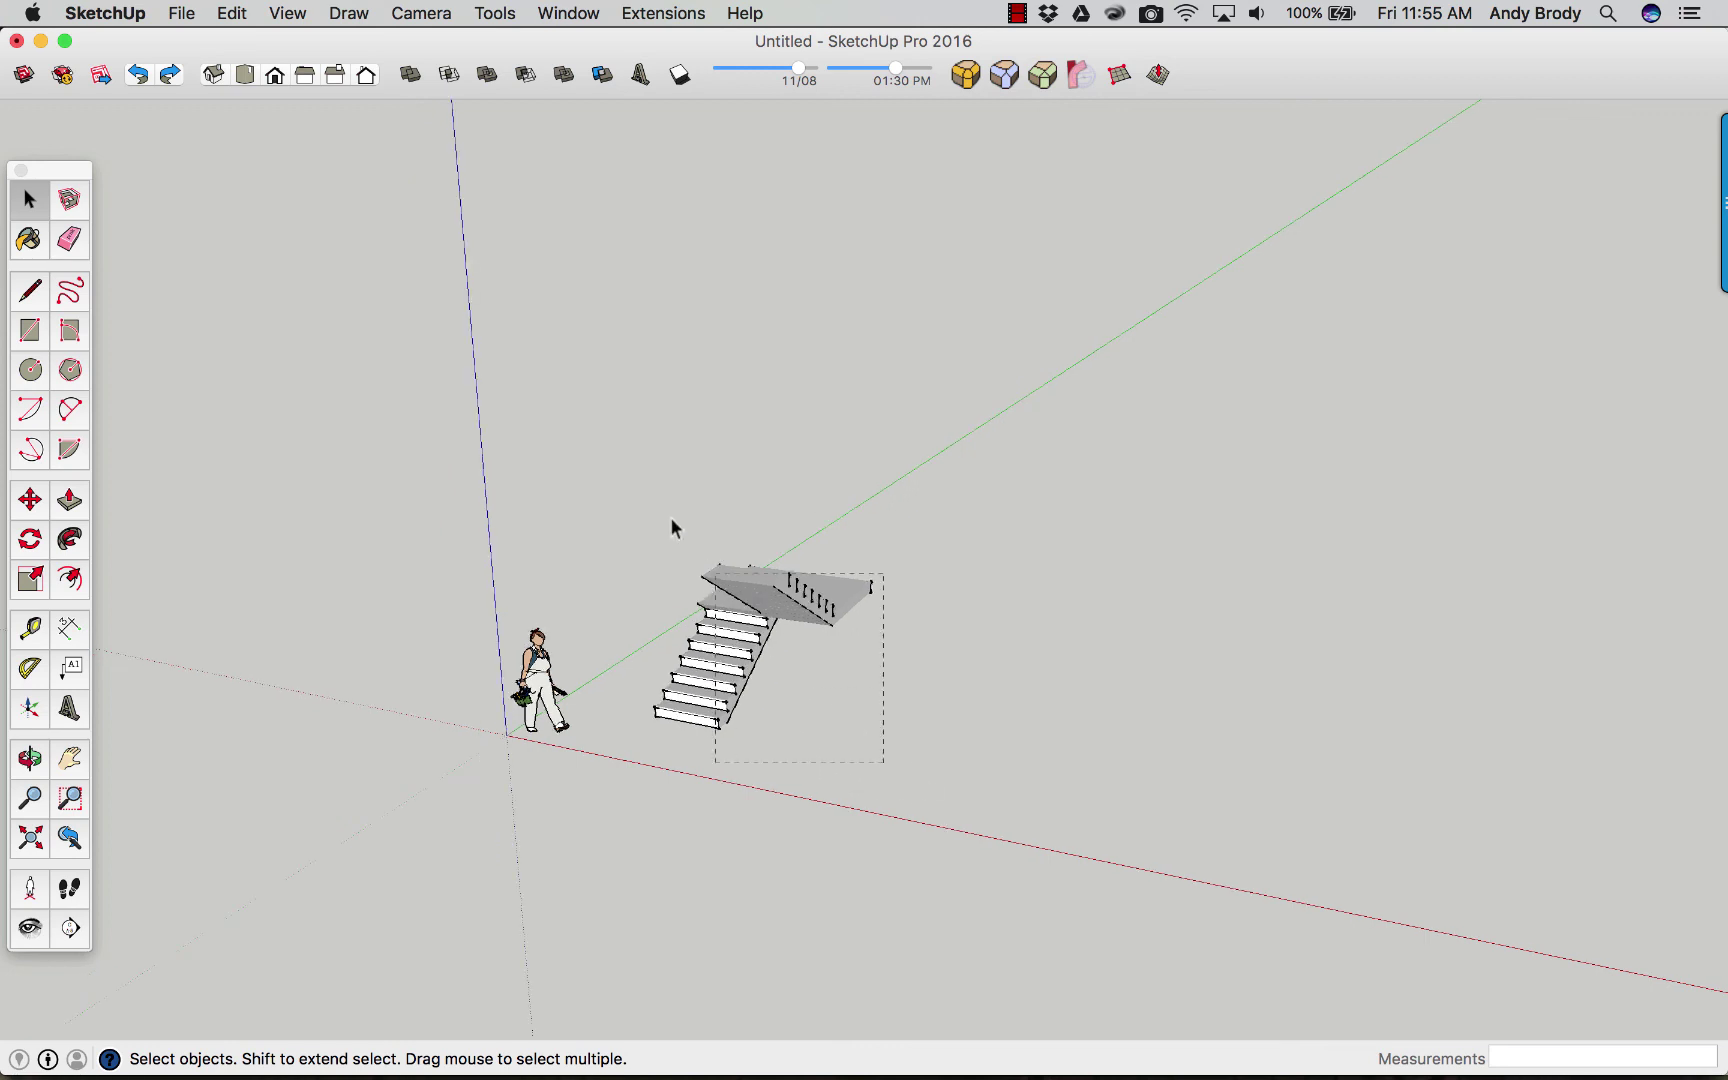
{"action": "key", "text": "super+a"}
{"action": "key", "text": "Delete"}
{"action": "scroll", "coordinate": [742, 705], "scroll_direction": "up", "scroll_amount": 2}
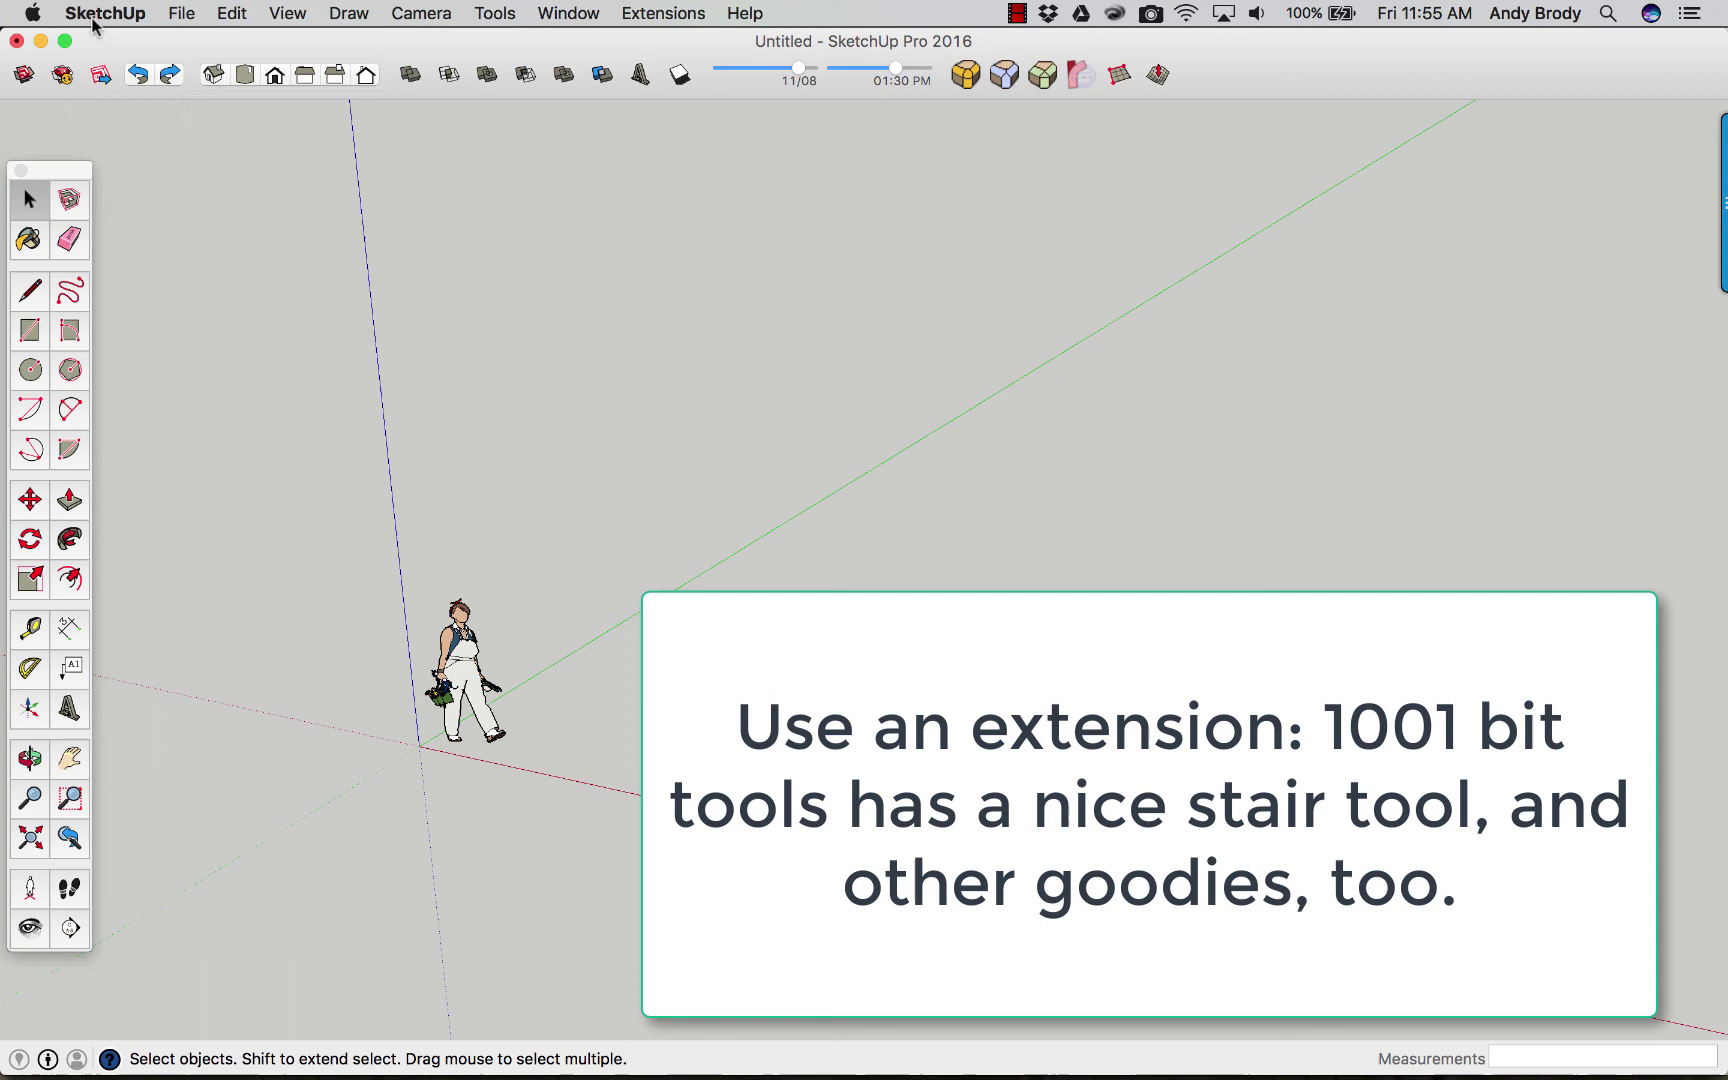
Open the Extension Warehouse and search it for "1001bit Tools (Freeware)".
{"action": "left_click", "coordinate": [62, 76]}
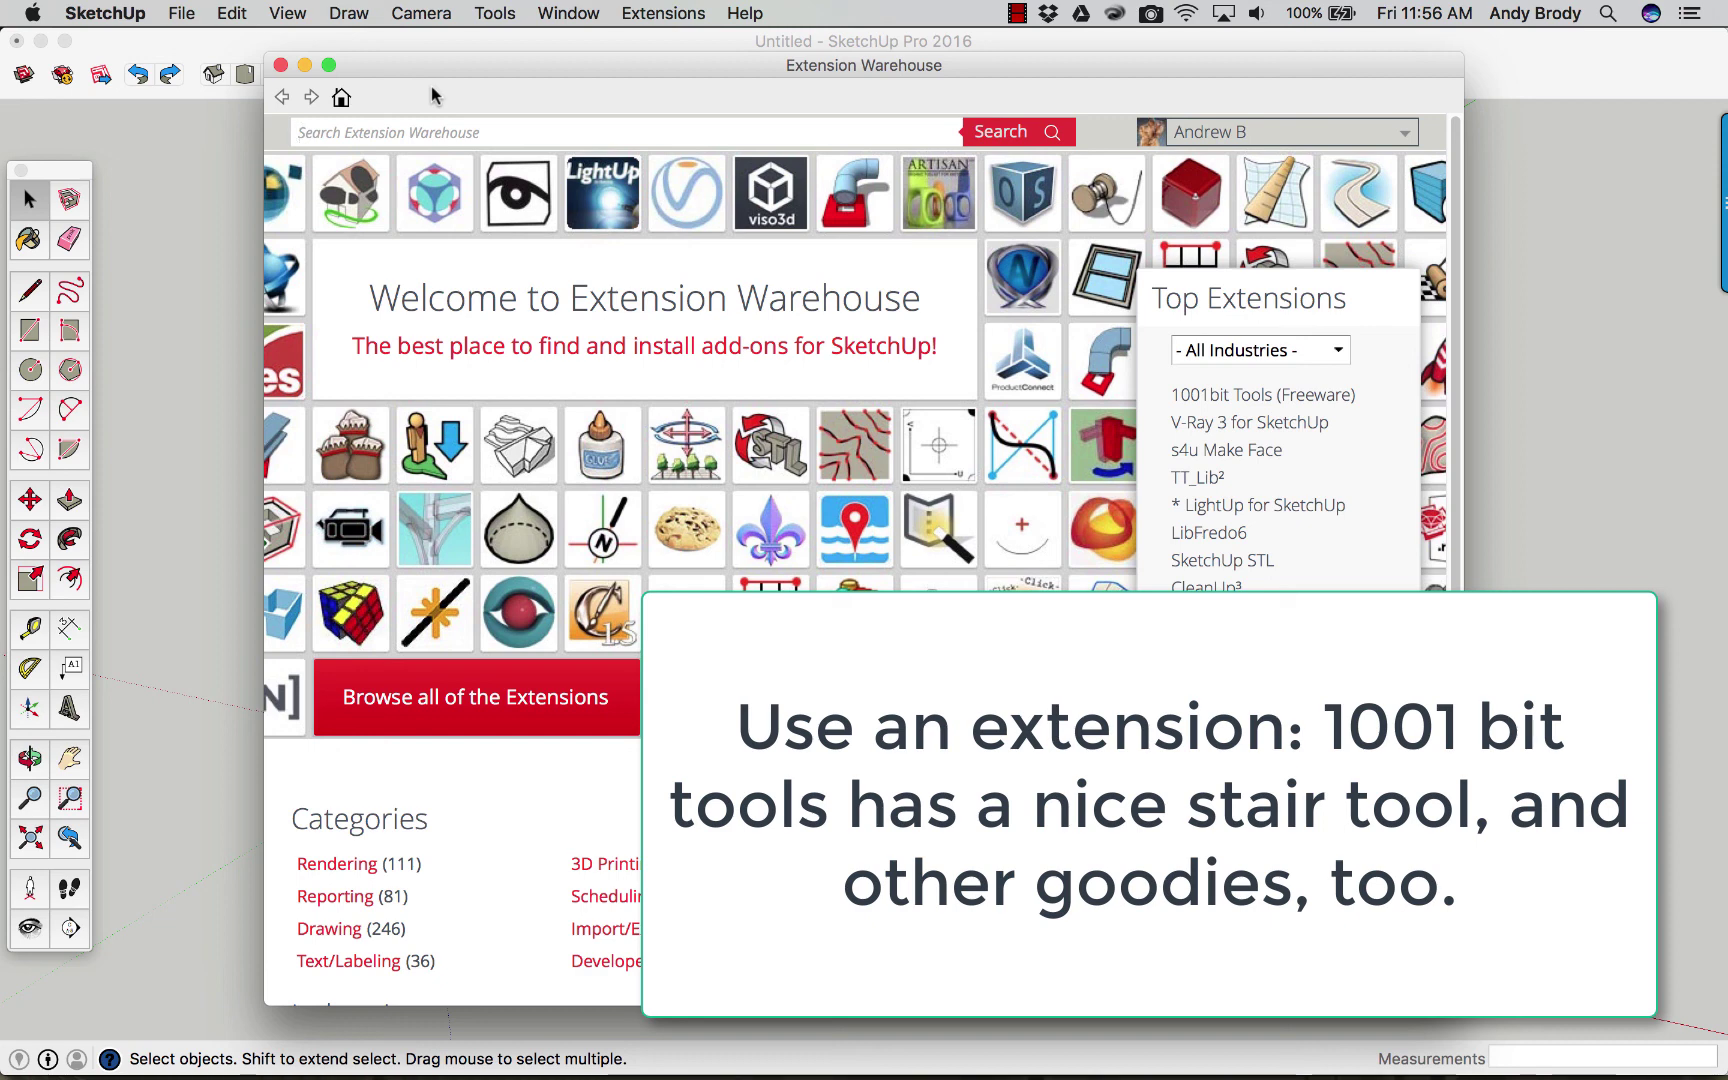
{"action": "type", "text": "1001"}
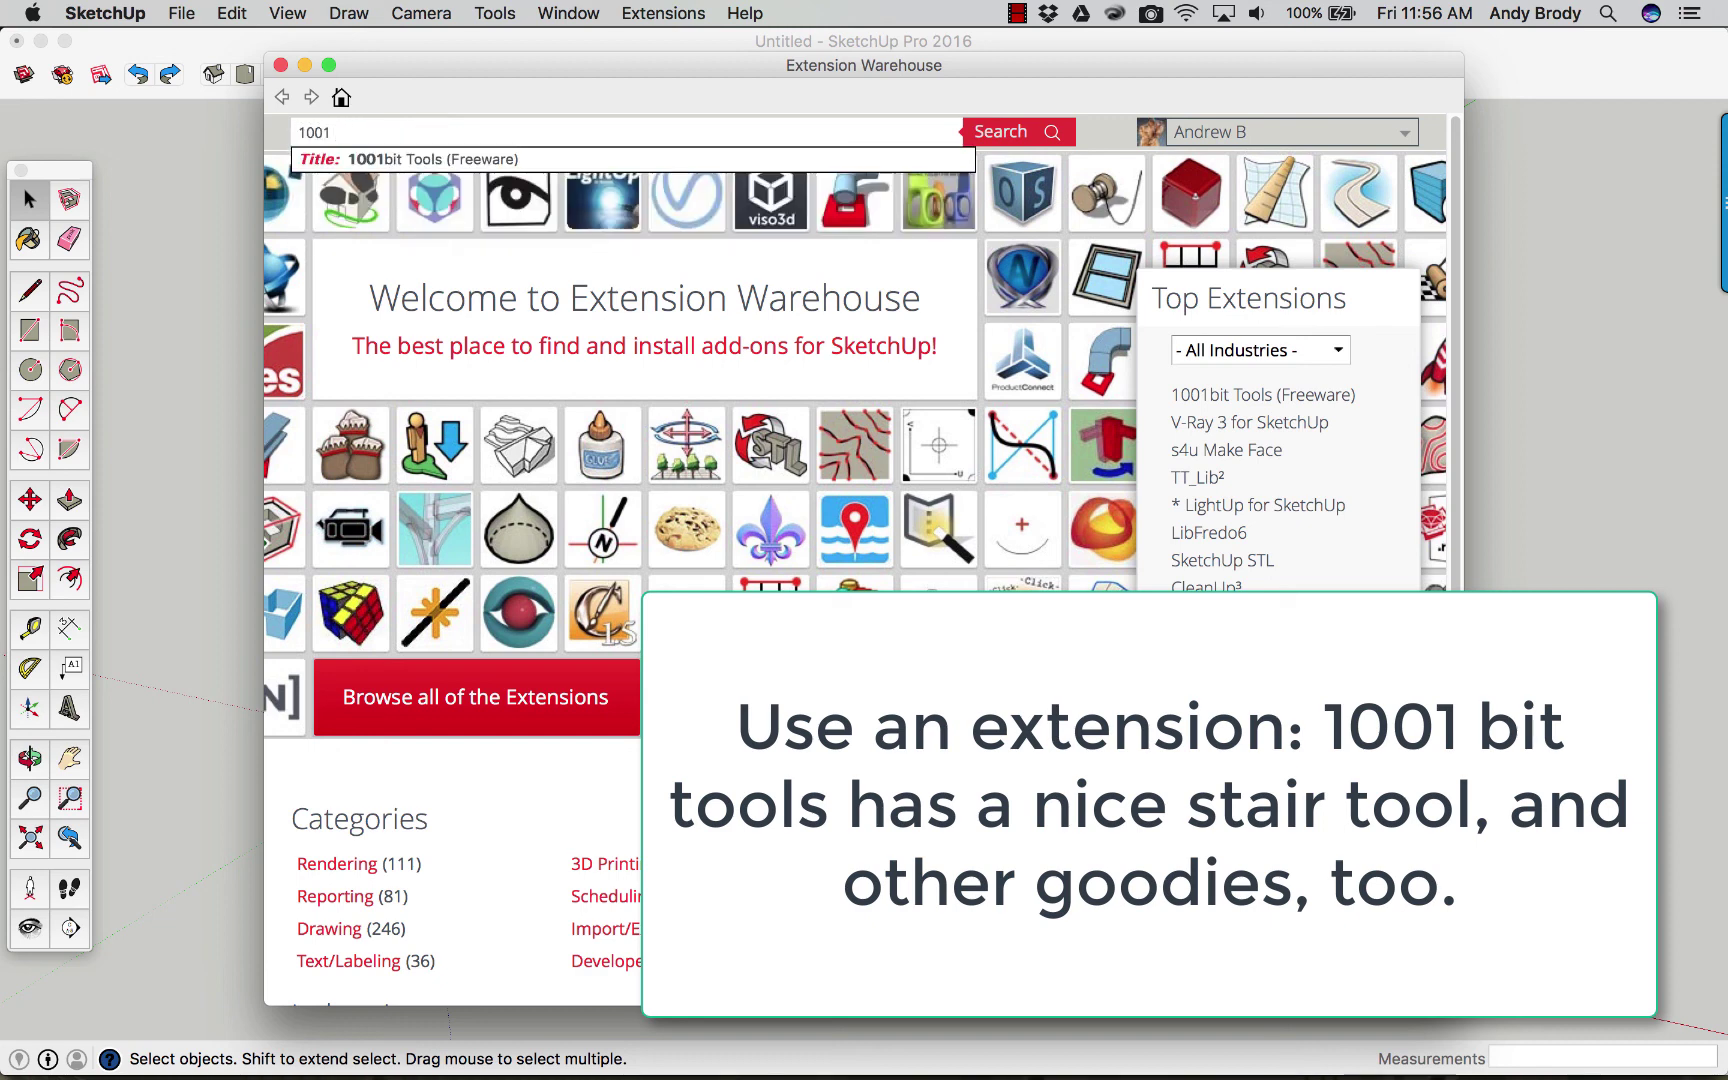
{"action": "type", "text": " bit tools"}
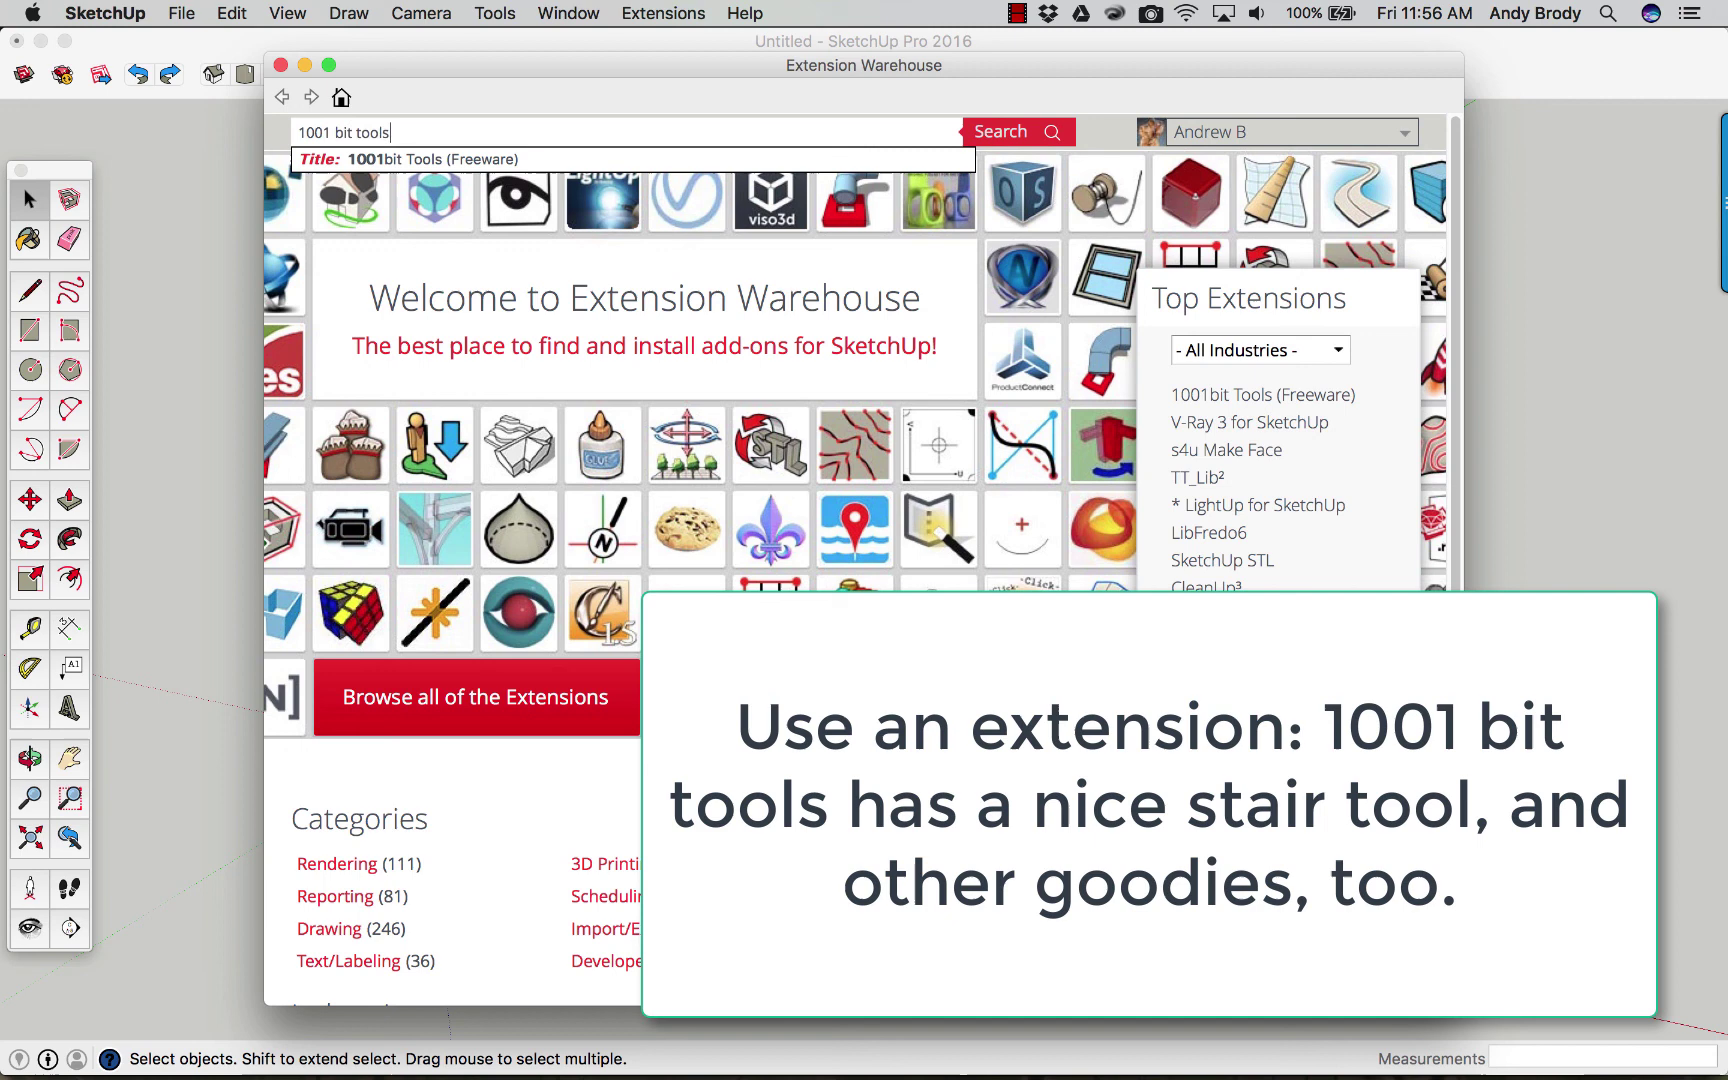
{"action": "left_click", "coordinate": [446, 158]}
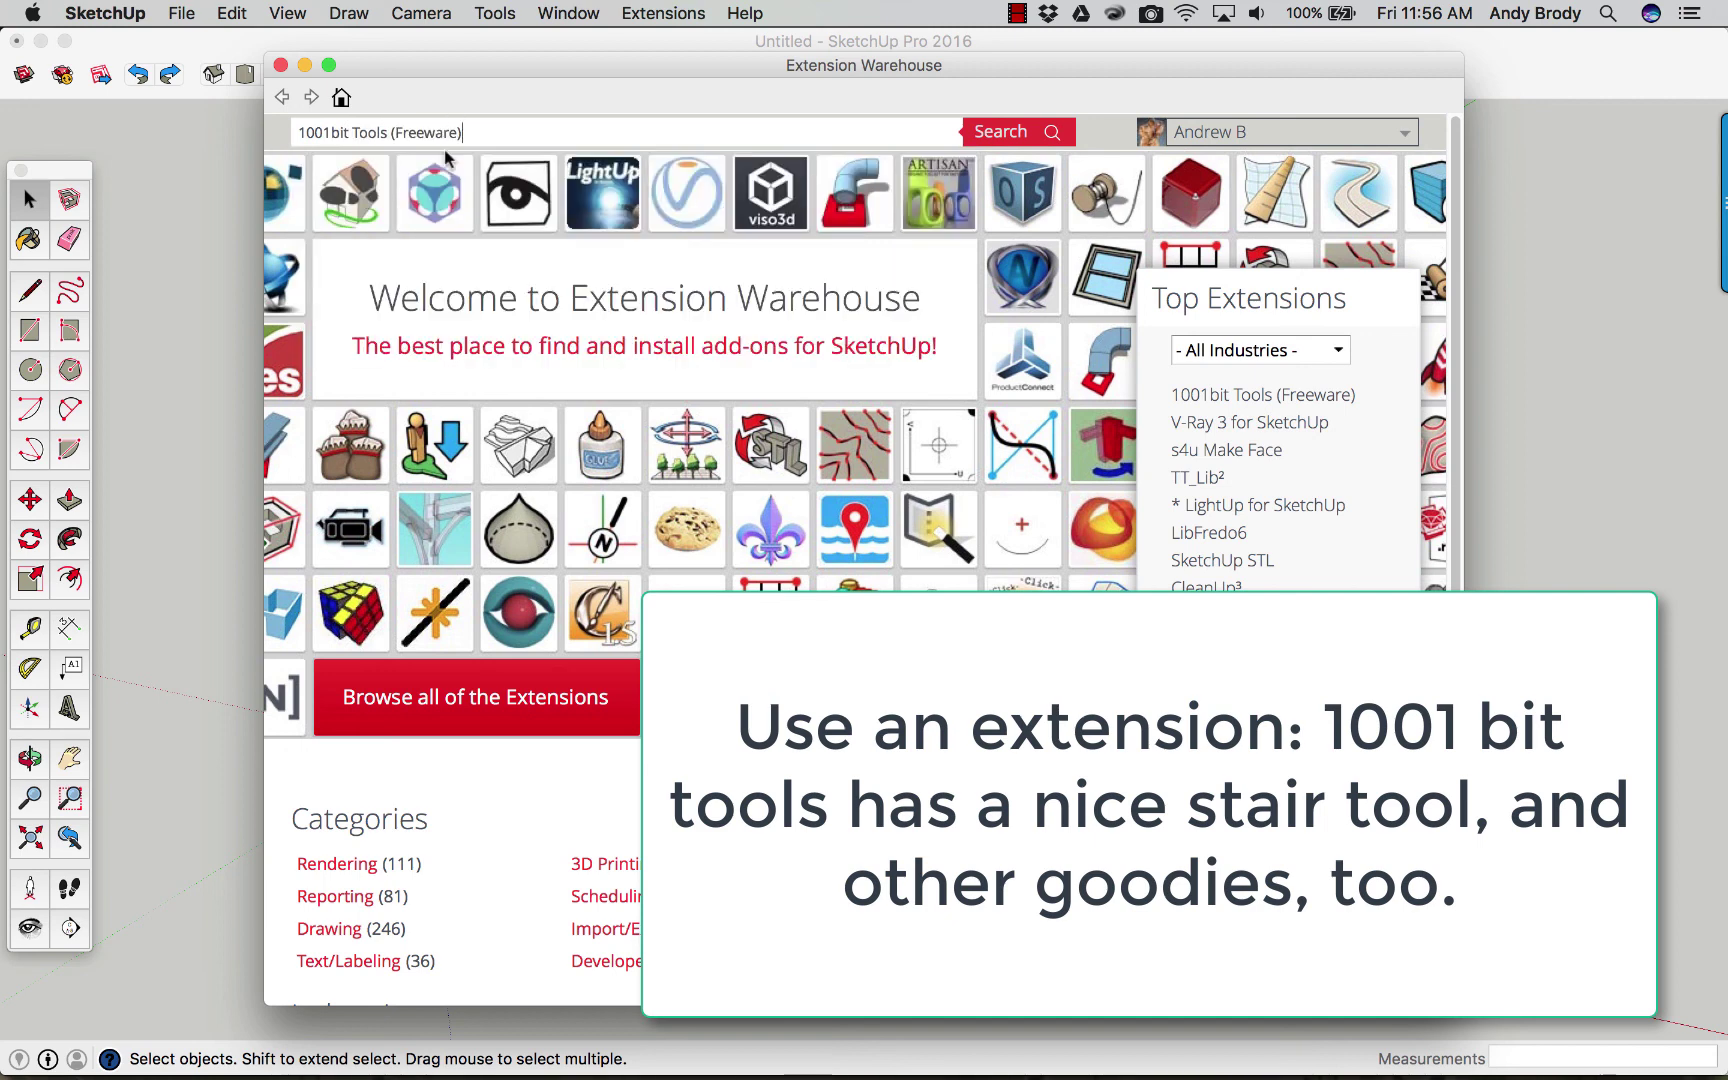
{"action": "left_click", "coordinate": [1019, 140]}
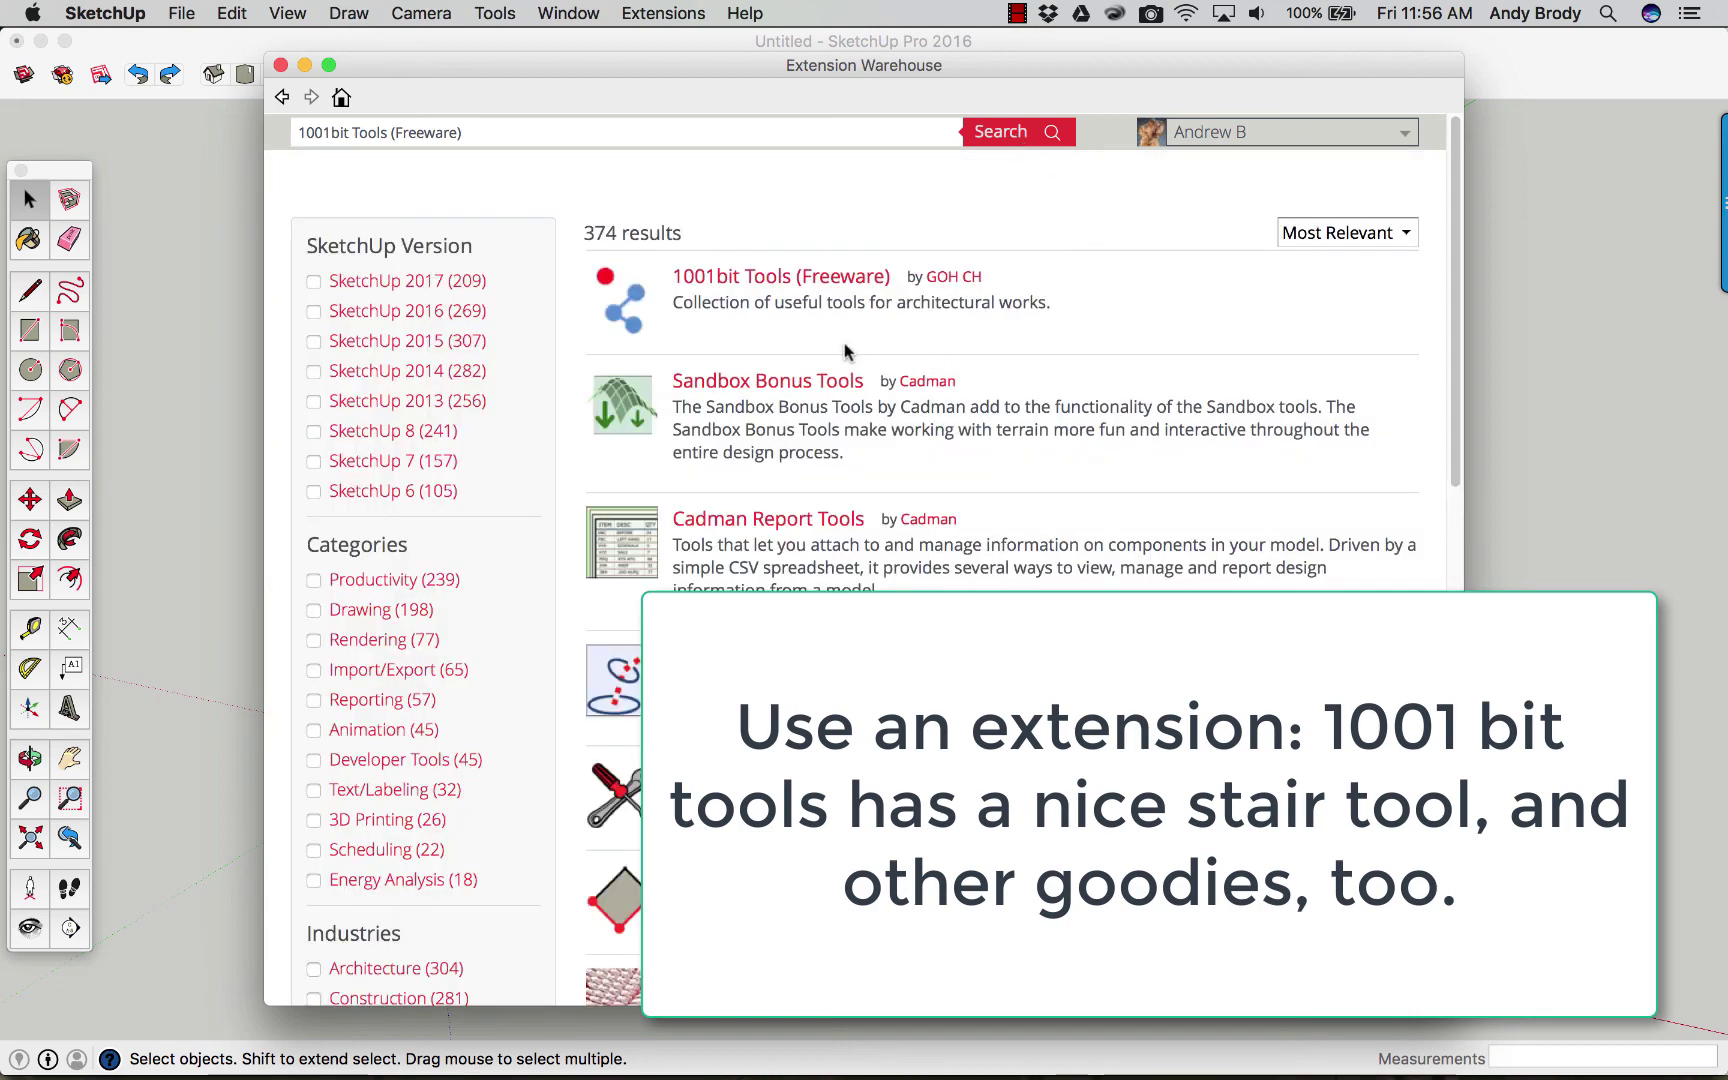
Review the 1001bit Tools (Freeware) extension page, including its version and compatibility details, and close the Extension Warehouse.
{"action": "left_click", "coordinate": [786, 283]}
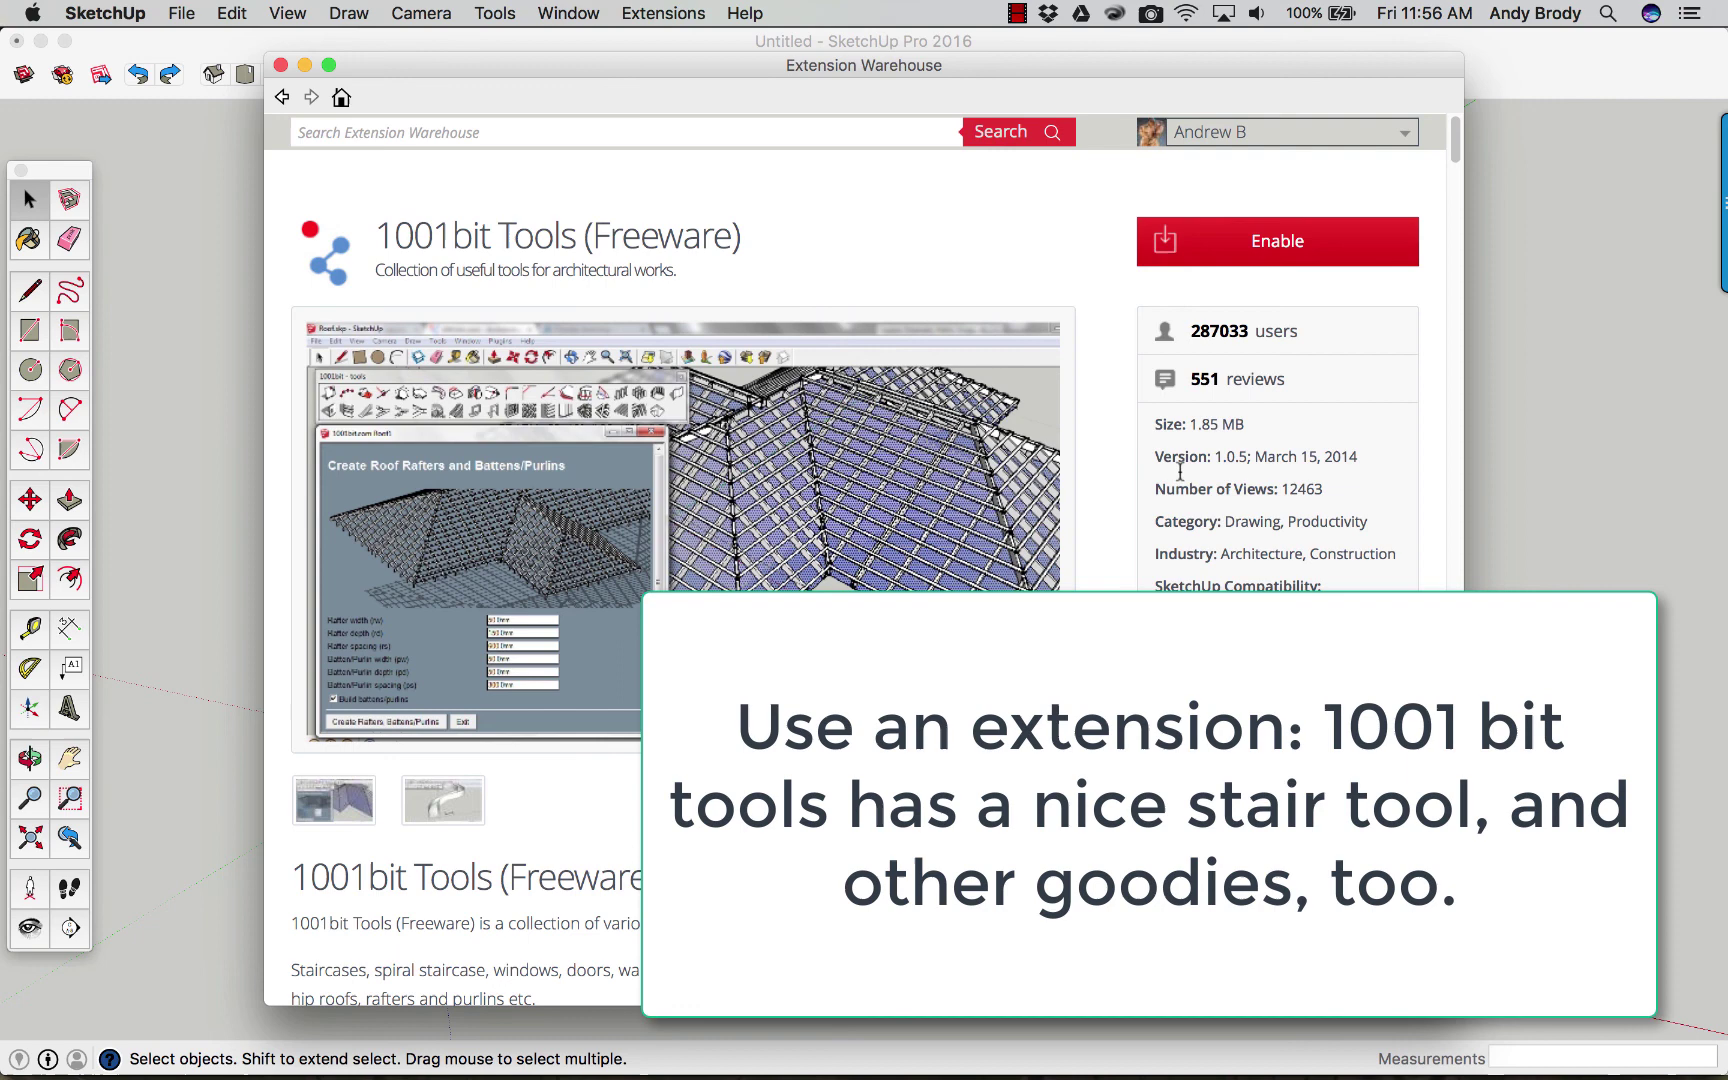
{"action": "scroll", "coordinate": [859, 639], "scroll_direction": "down", "scroll_amount": 1}
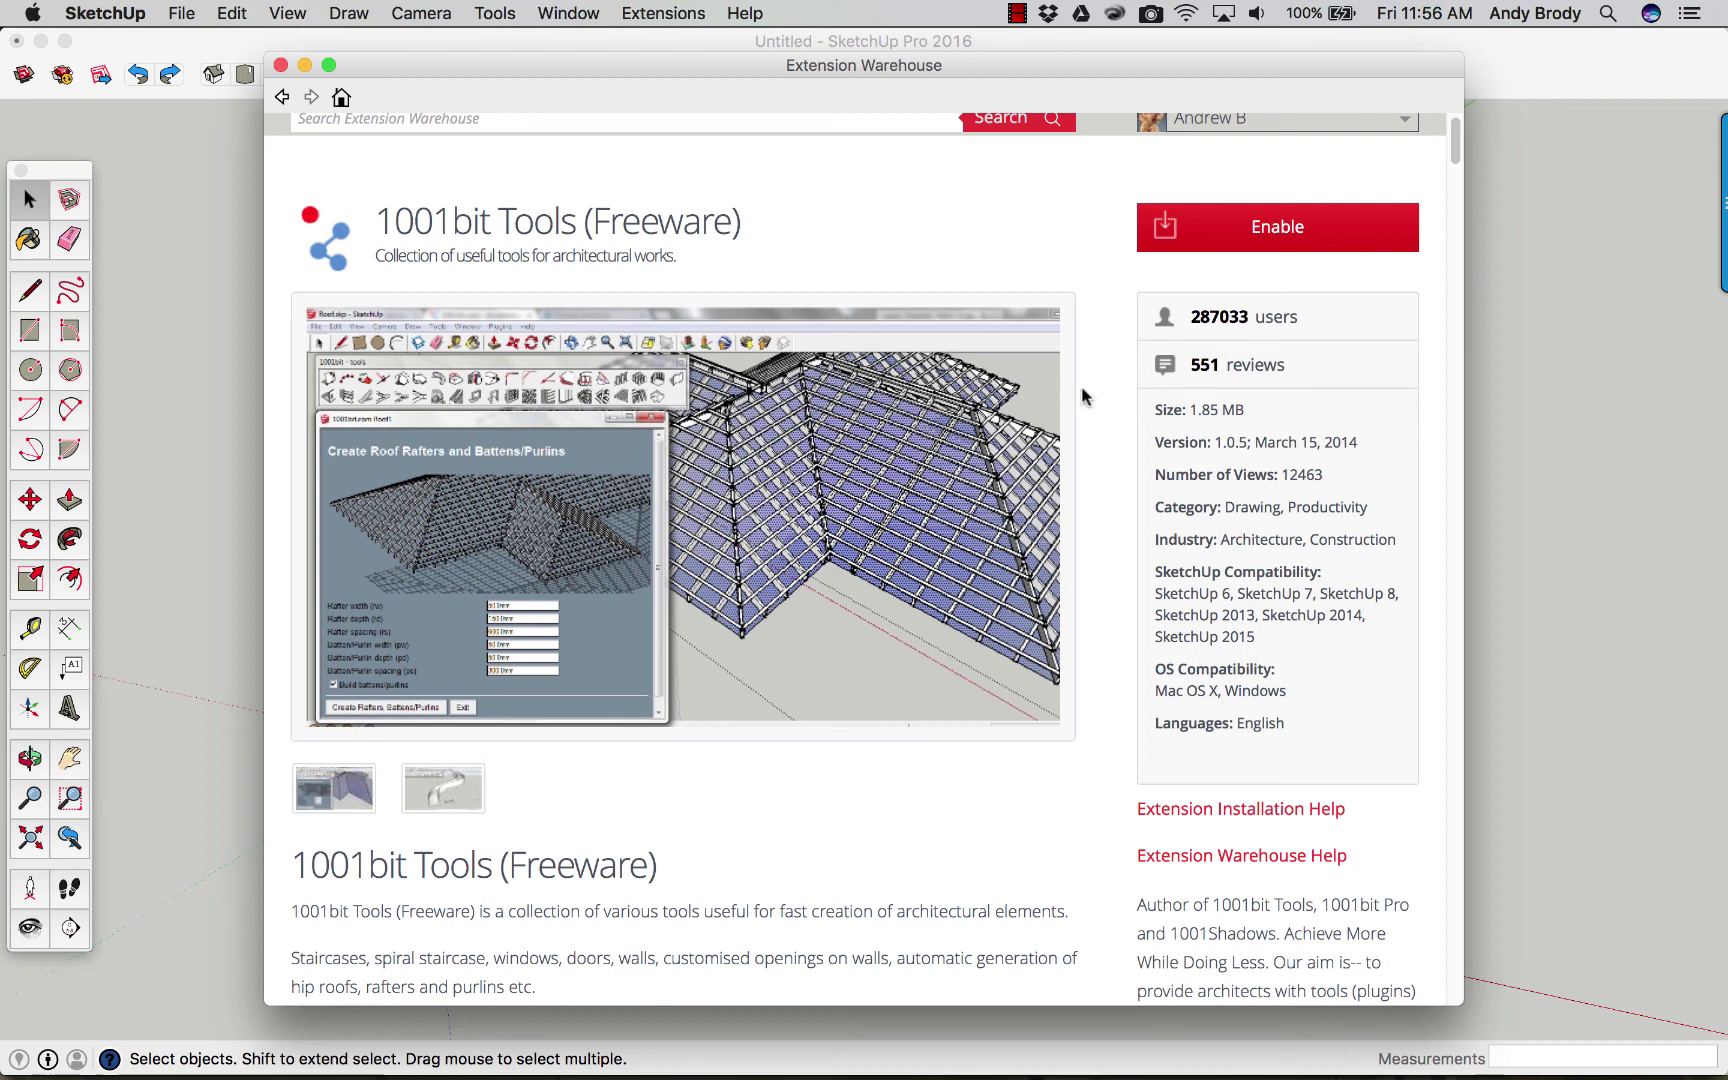
{"action": "left_click", "coordinate": [281, 66]}
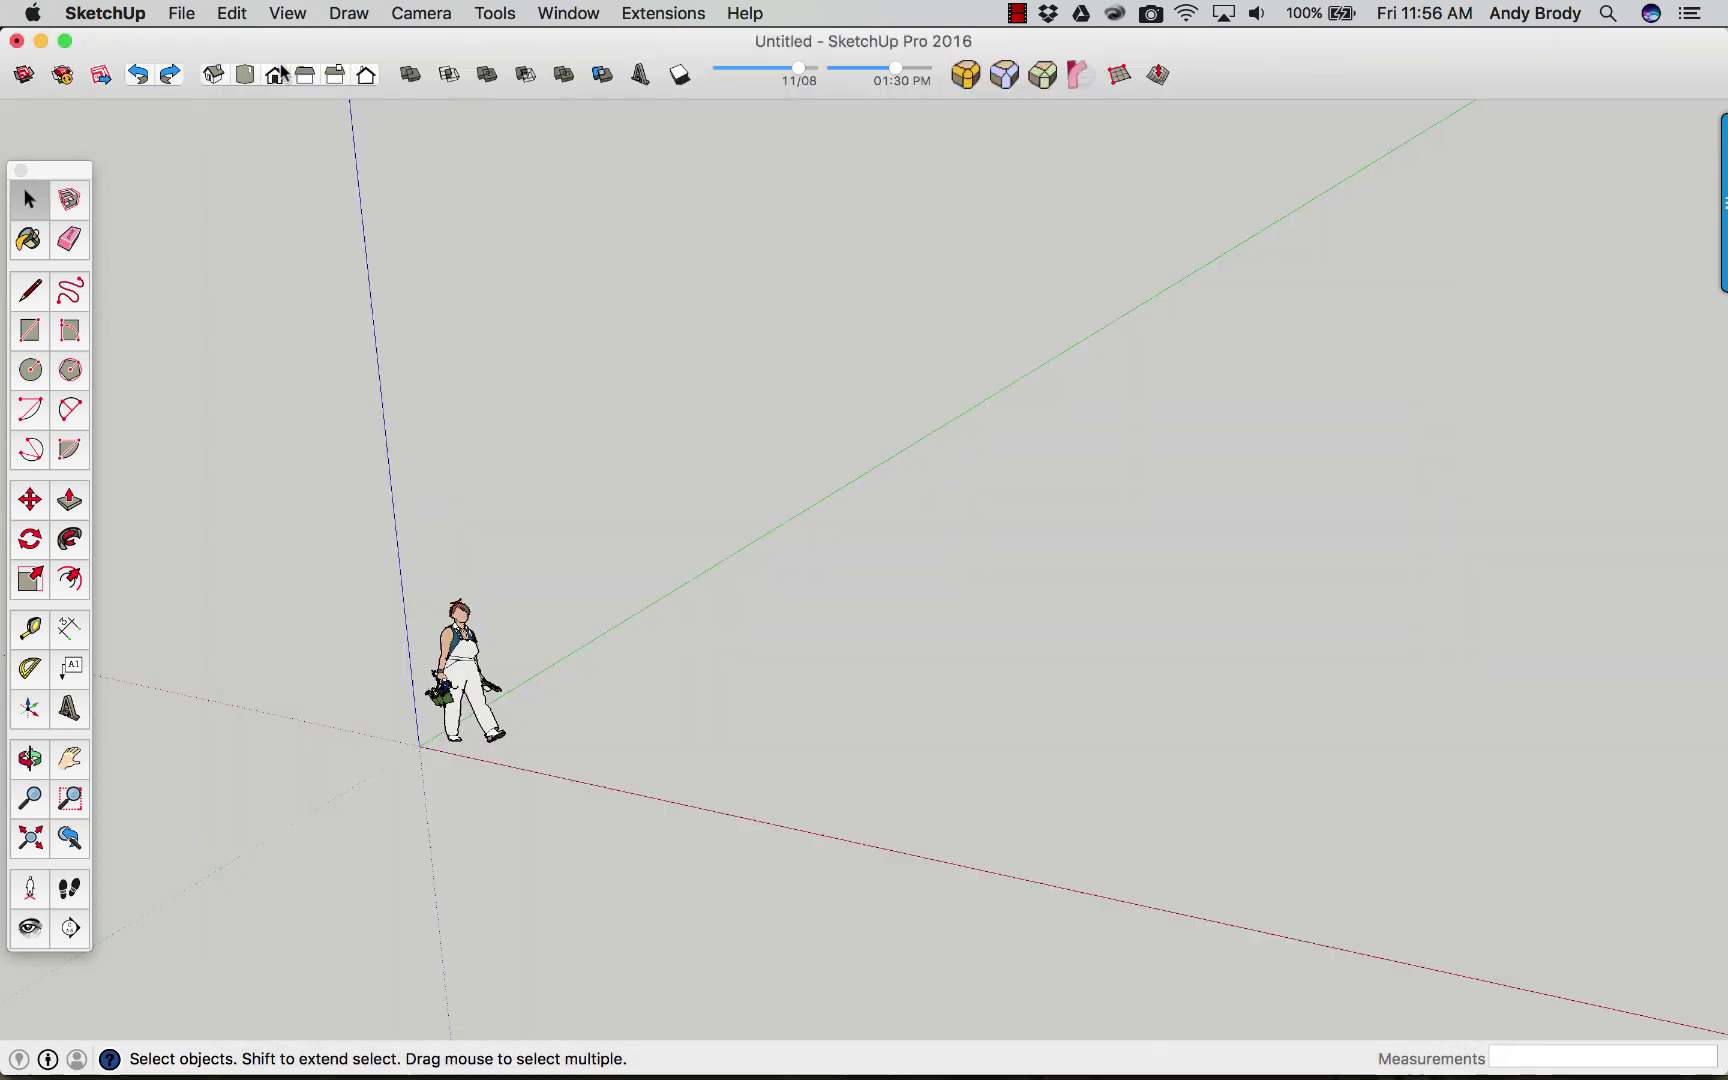
Display the 1001bit Tools toolbar in the workspace.
{"action": "left_click", "coordinate": [181, 16]}
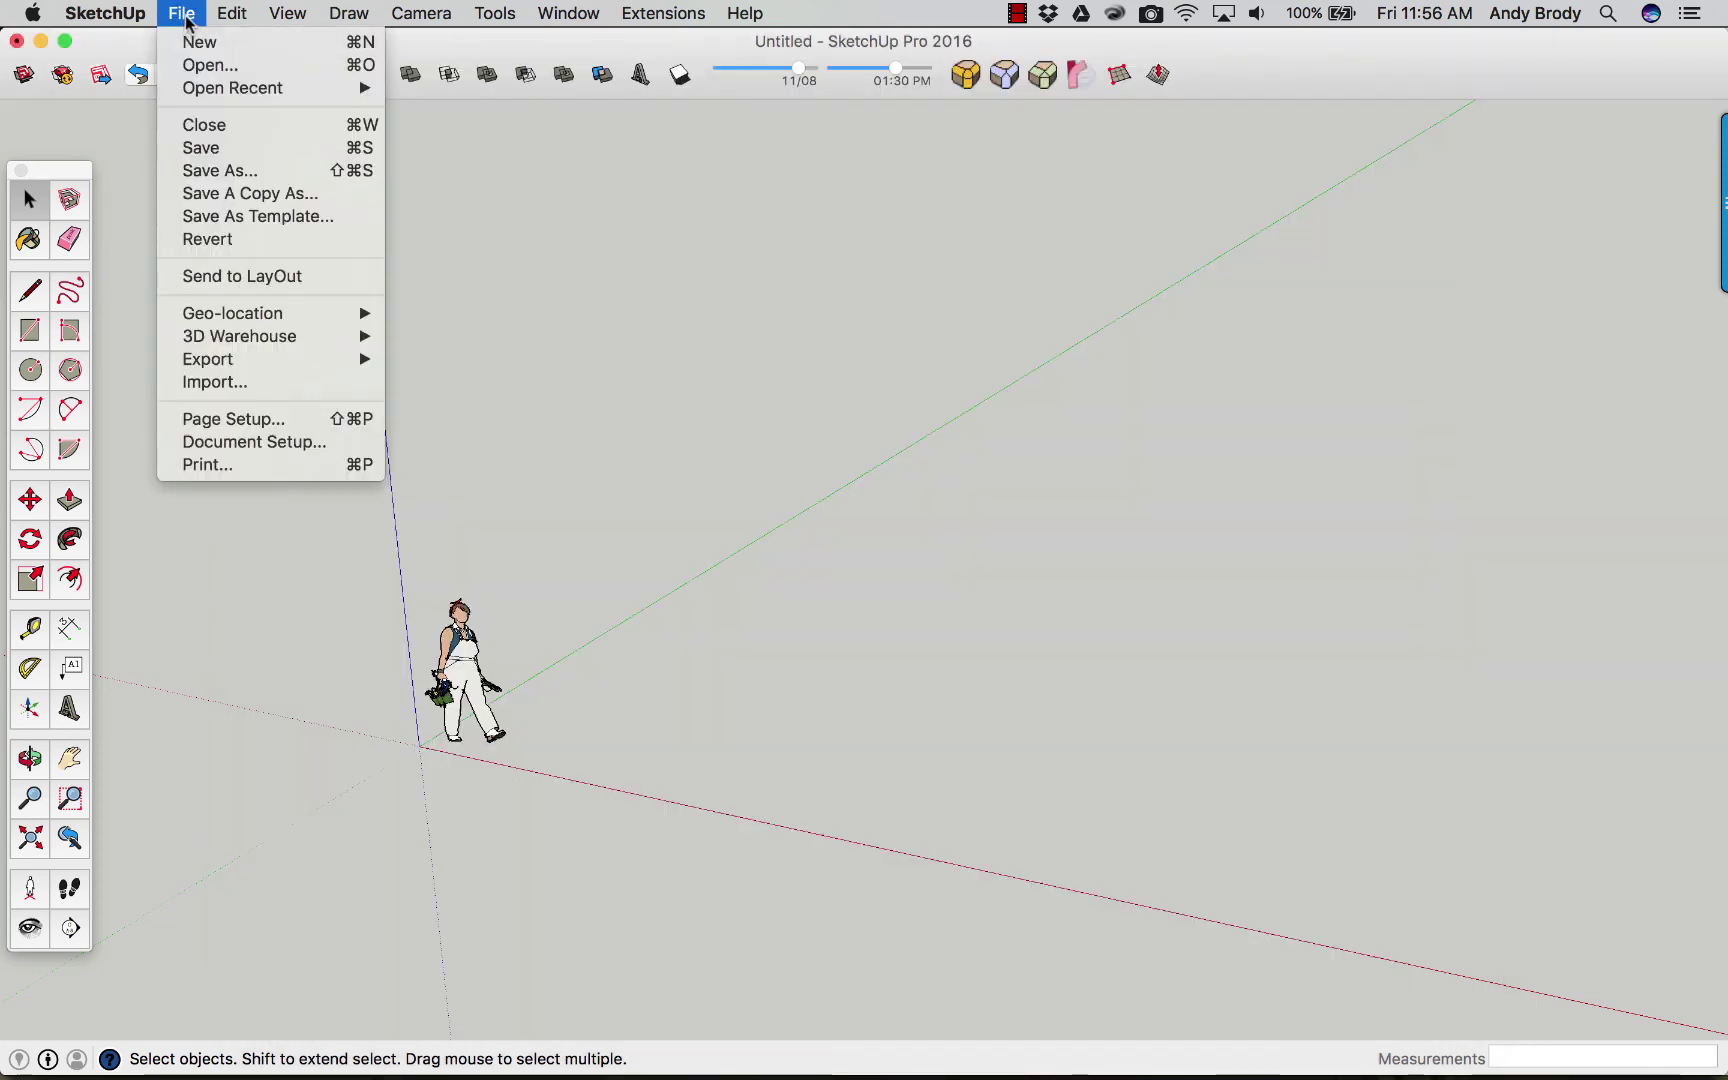
{"action": "mouse_move", "coordinate": [287, 13]}
{"action": "mouse_move", "coordinate": [333, 79]}
{"action": "left_click", "coordinate": [567, 292]}
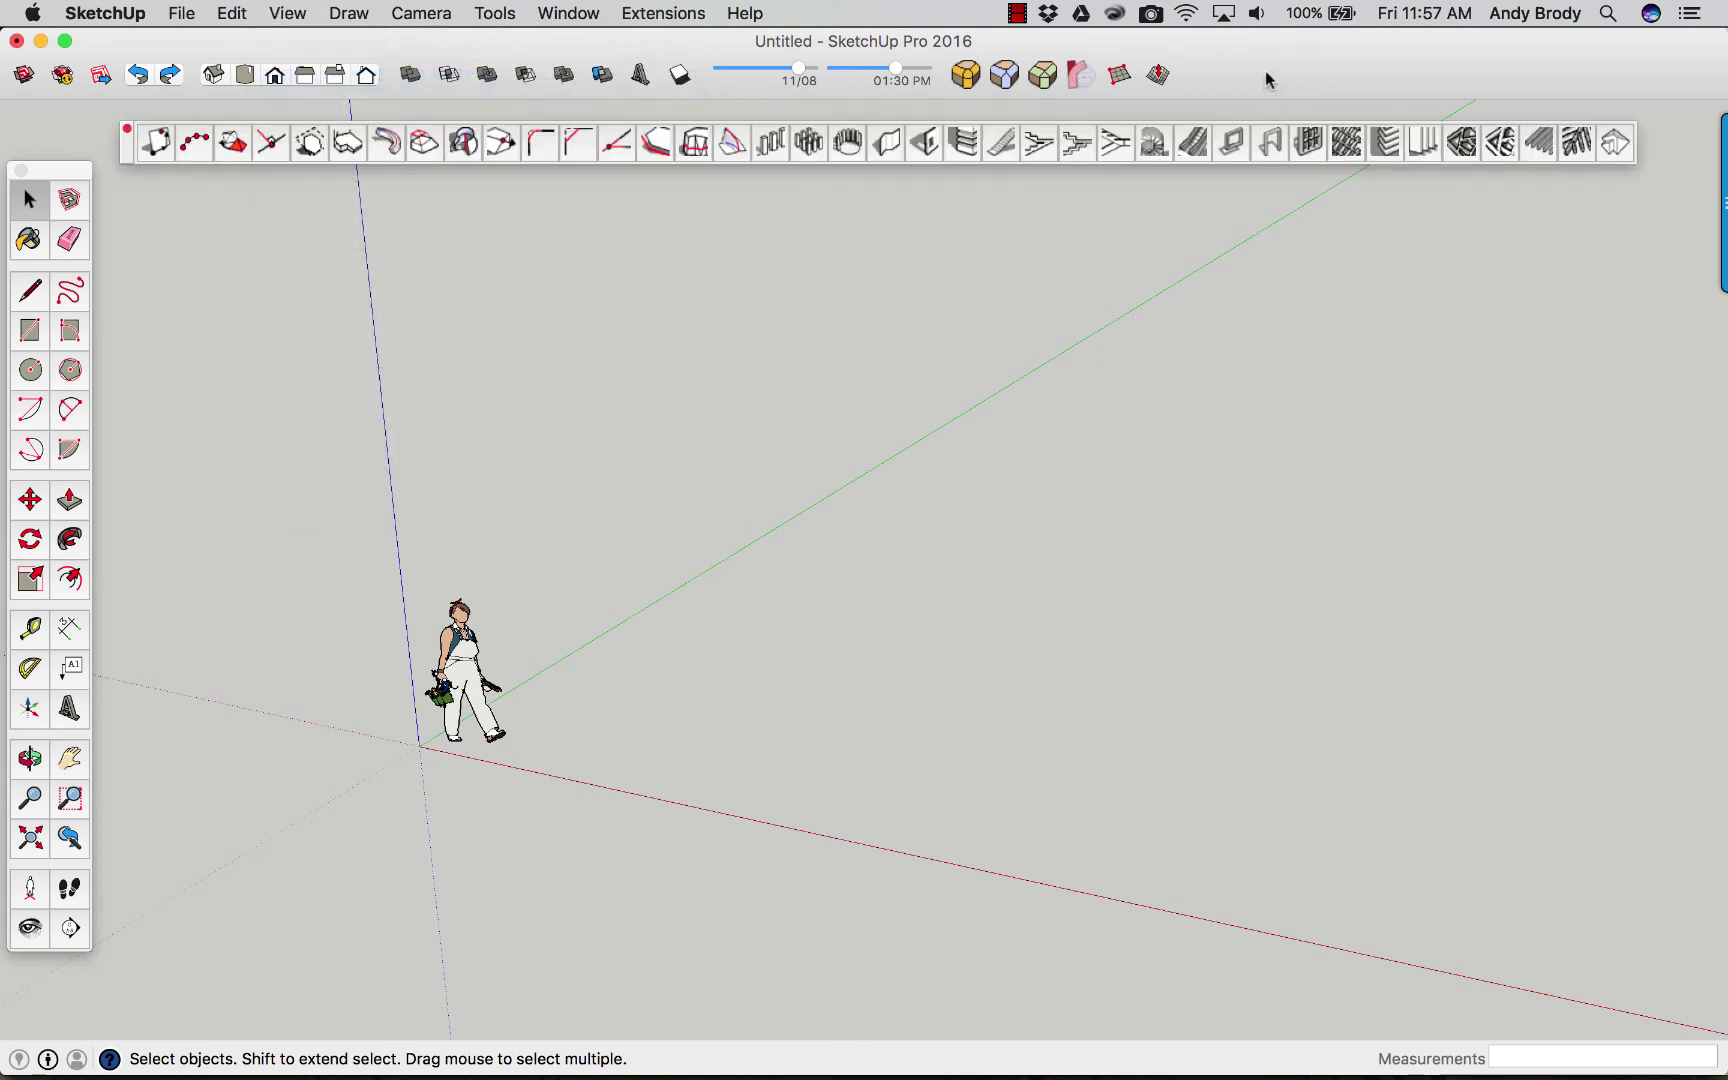
{"action": "right_click", "coordinate": [1266, 73]}
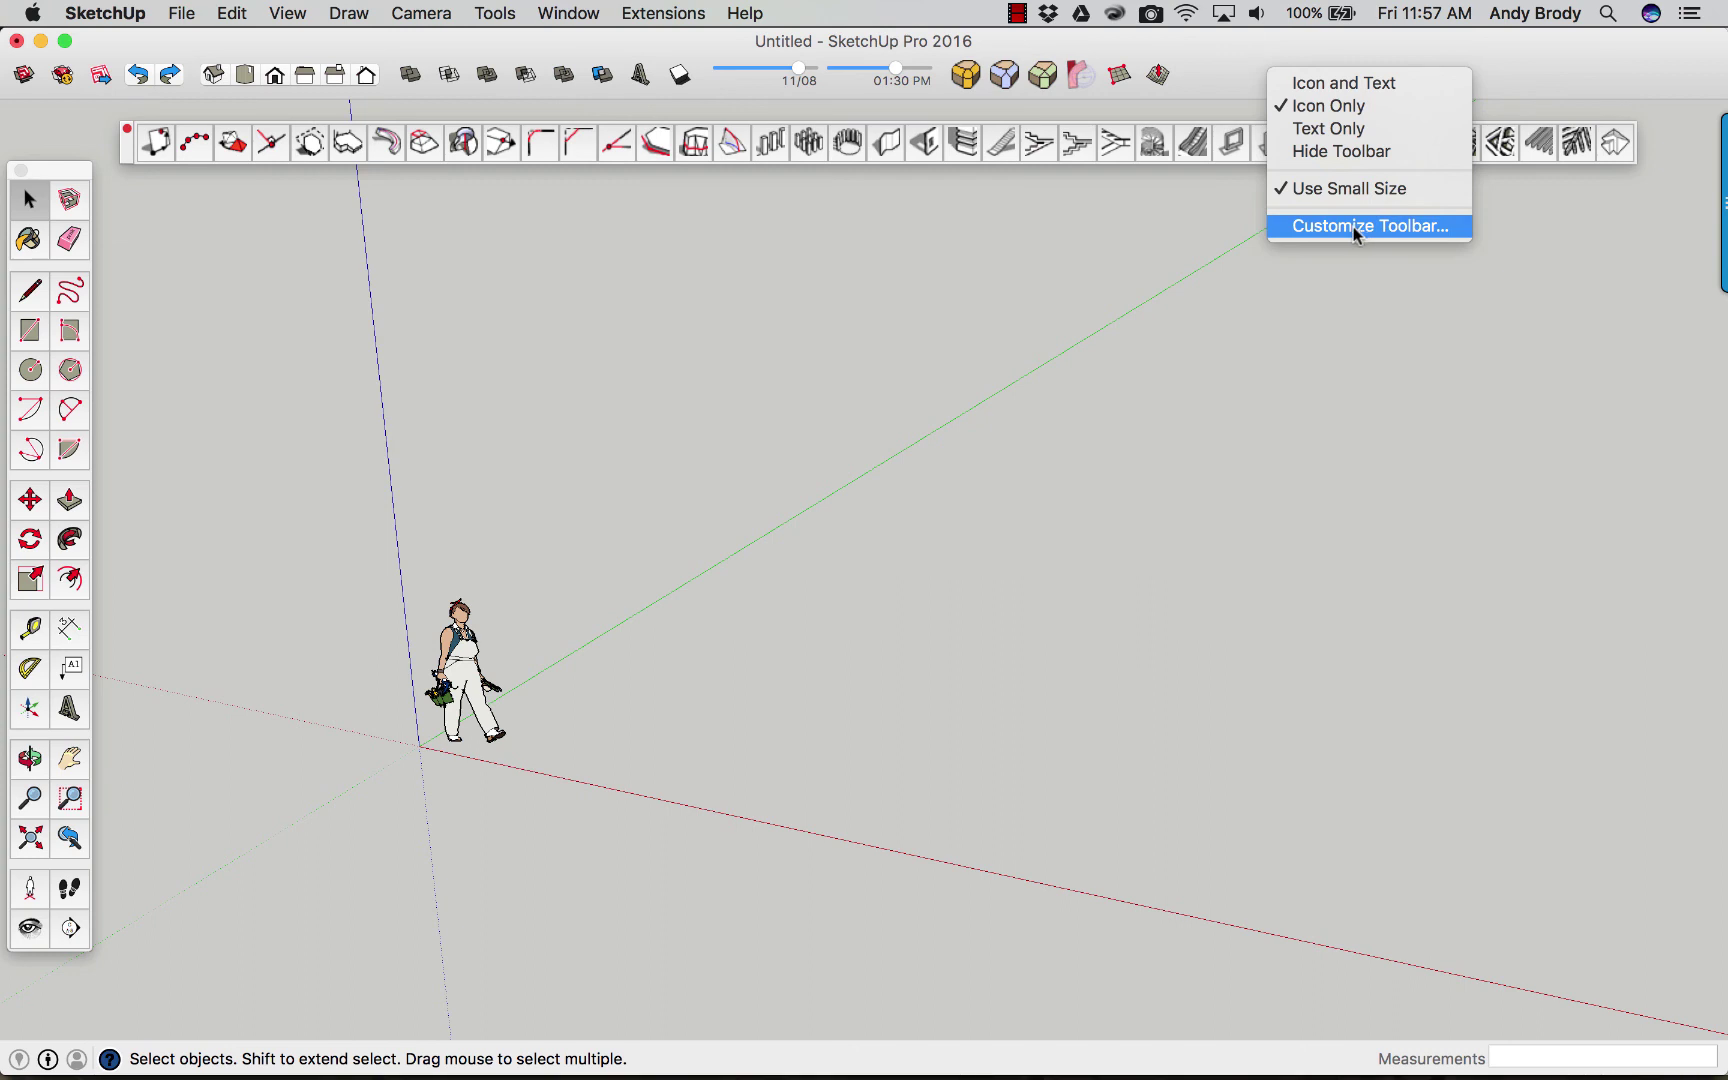
{"action": "left_click", "coordinate": [1210, 82]}
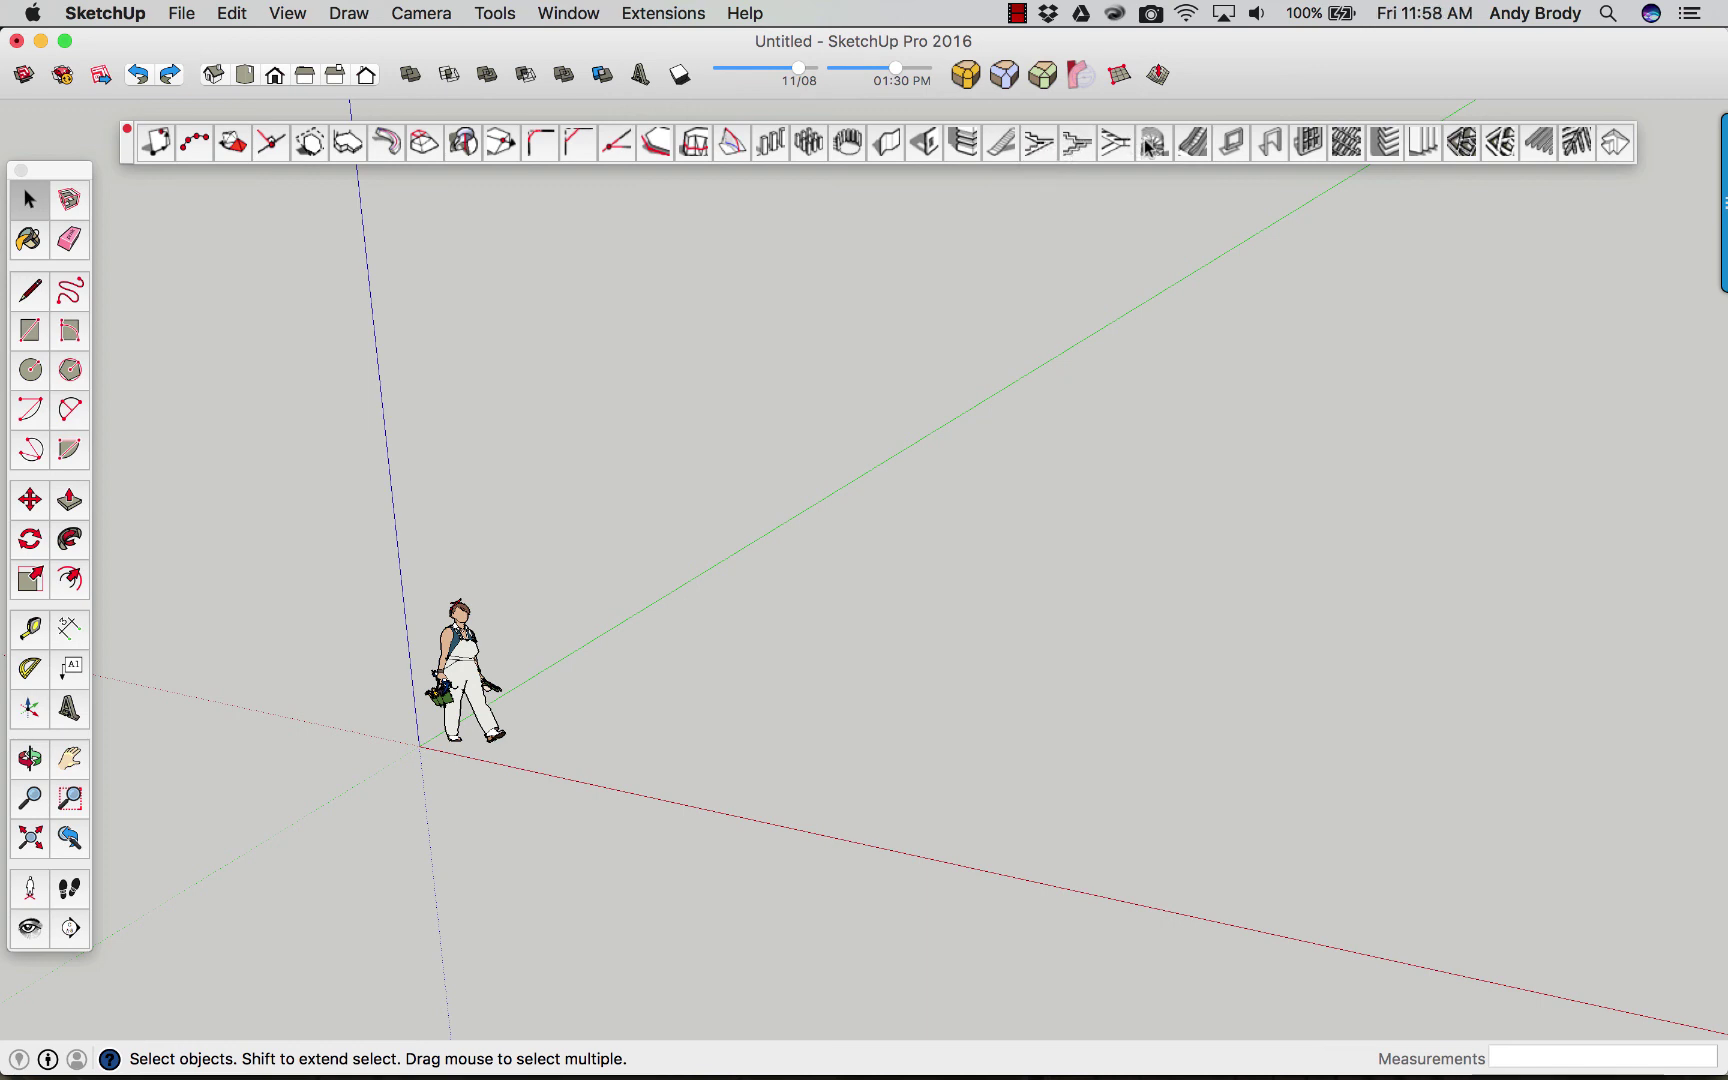
Build a left-to-right two-flight staircase with the Build Staircase 2 defaults, 10 risers per flight, placing it beside the scale figure.
{"action": "left_click", "coordinate": [1039, 144]}
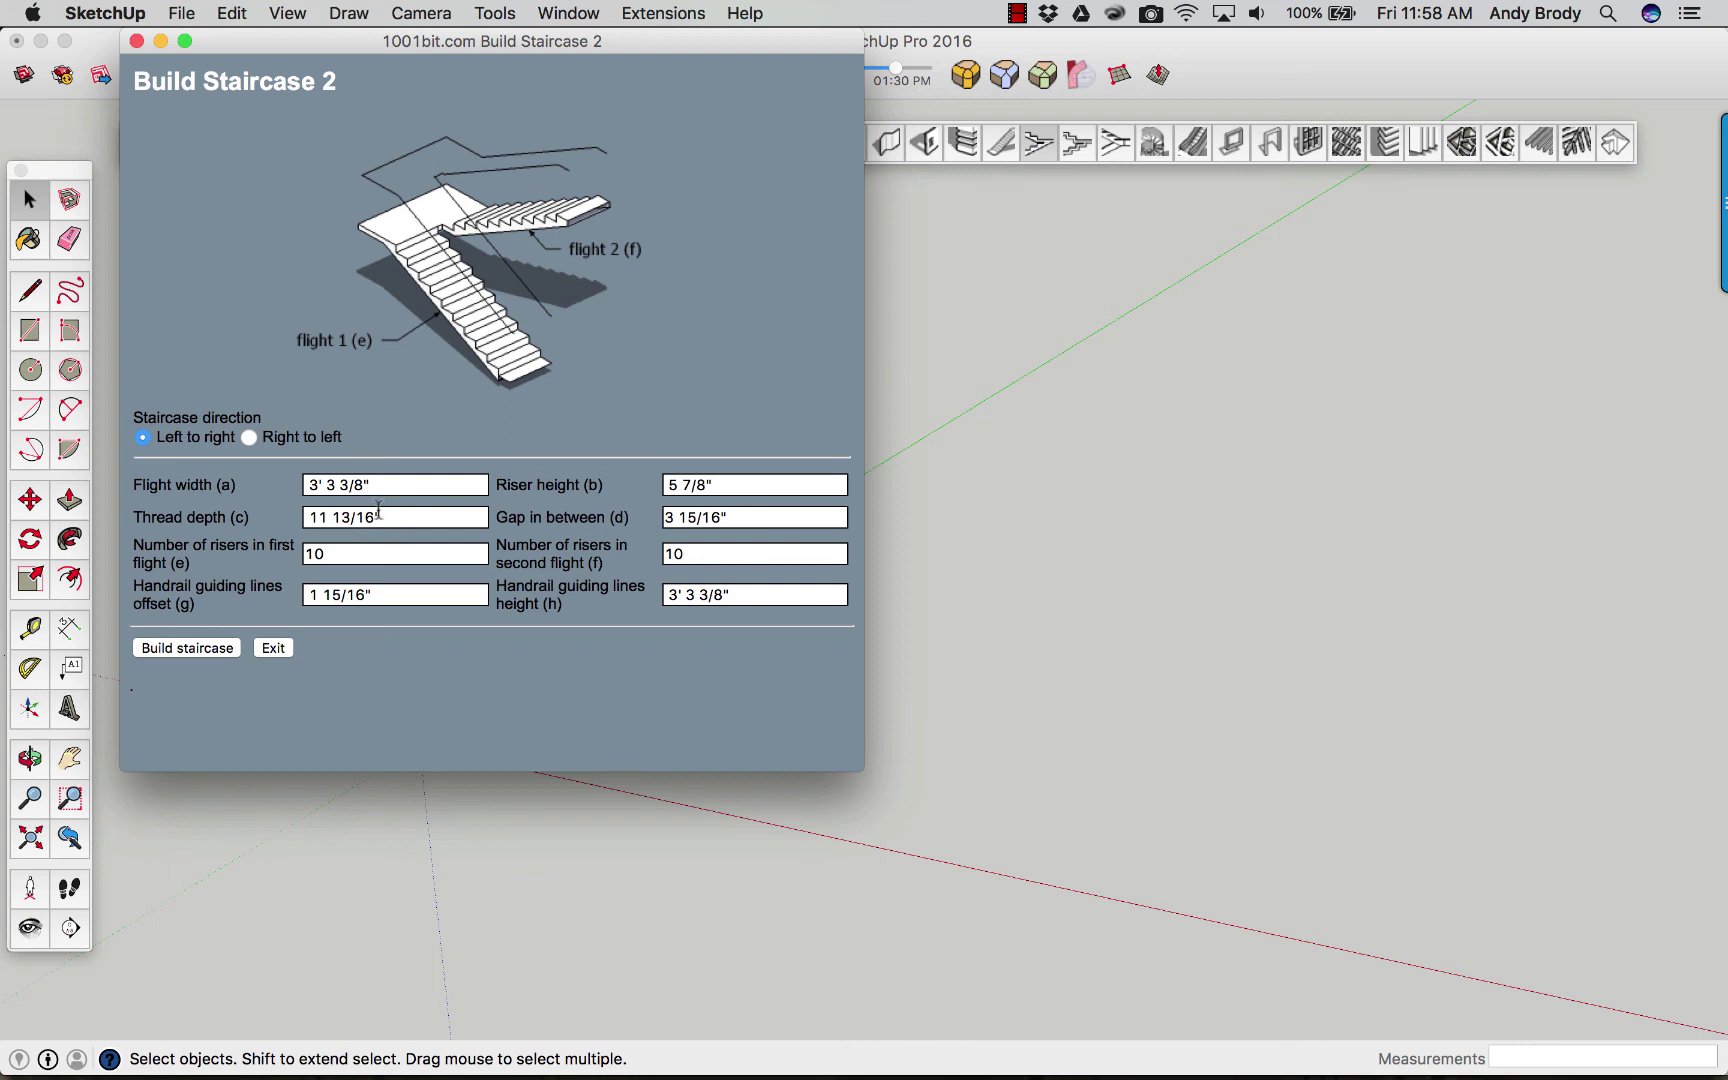
{"action": "left_click", "coordinate": [176, 650]}
{"action": "left_click", "coordinate": [183, 649]}
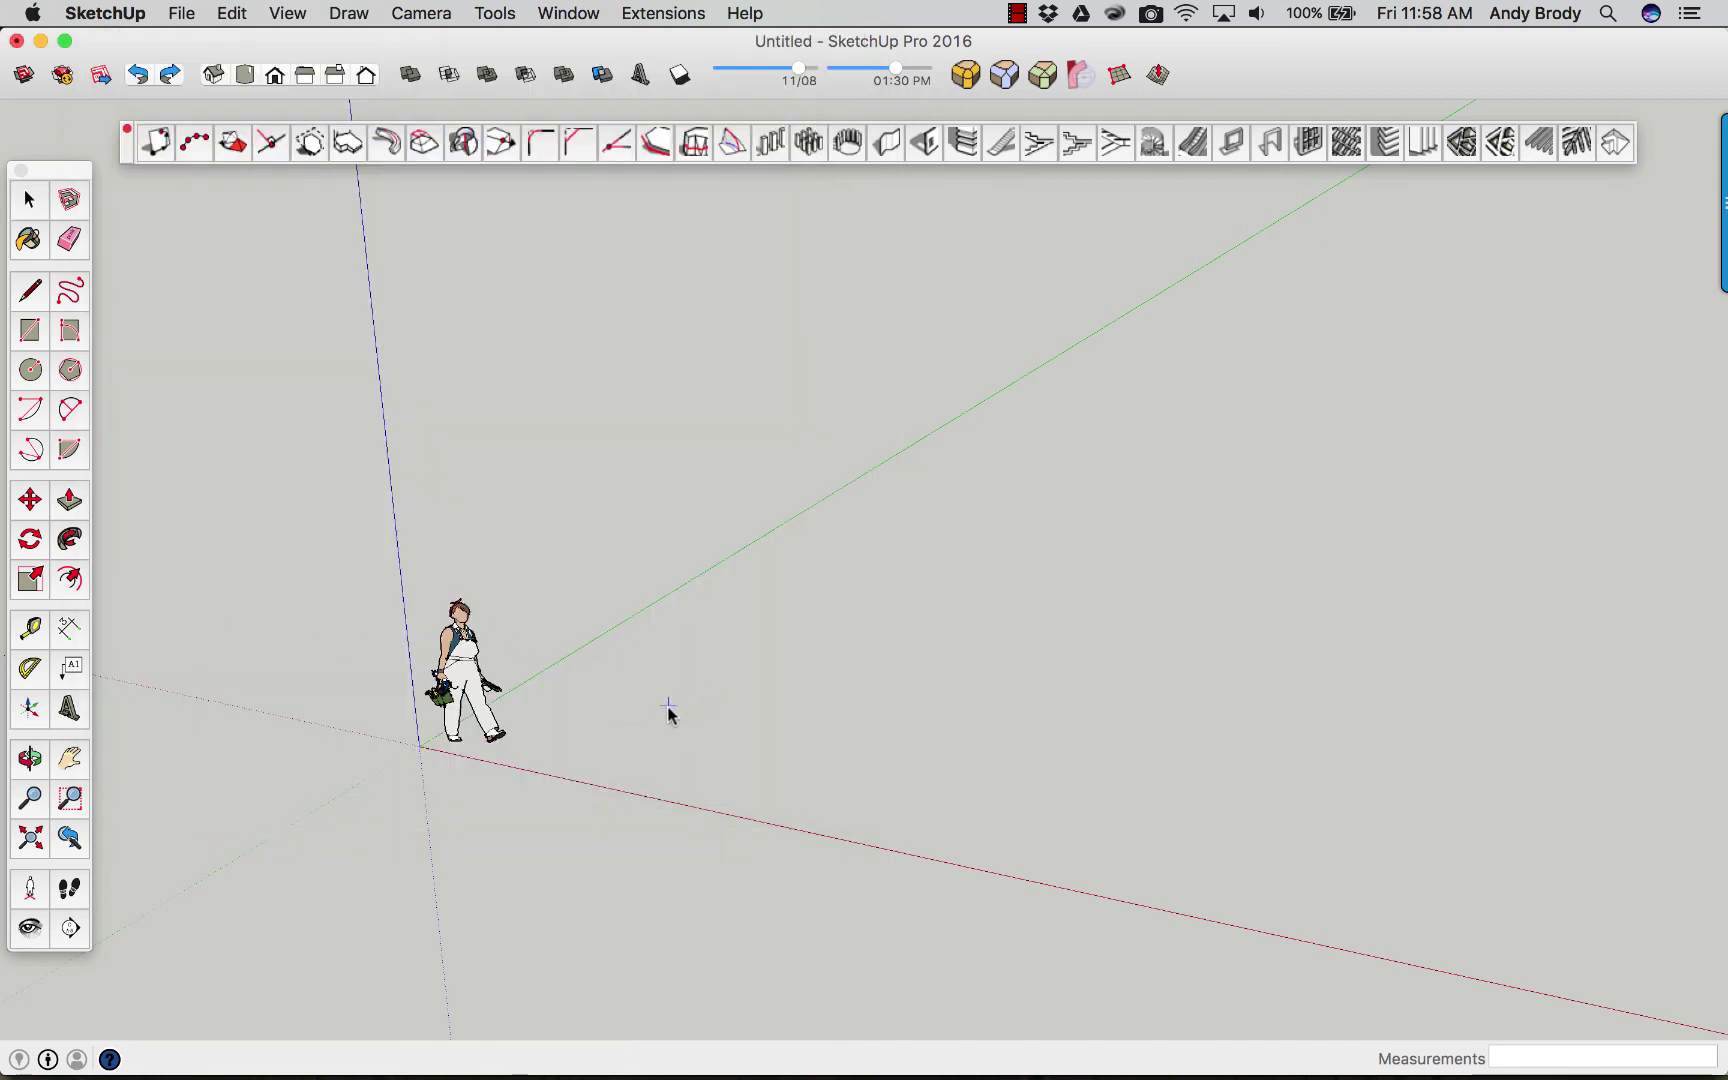
{"action": "left_click", "coordinate": [710, 692]}
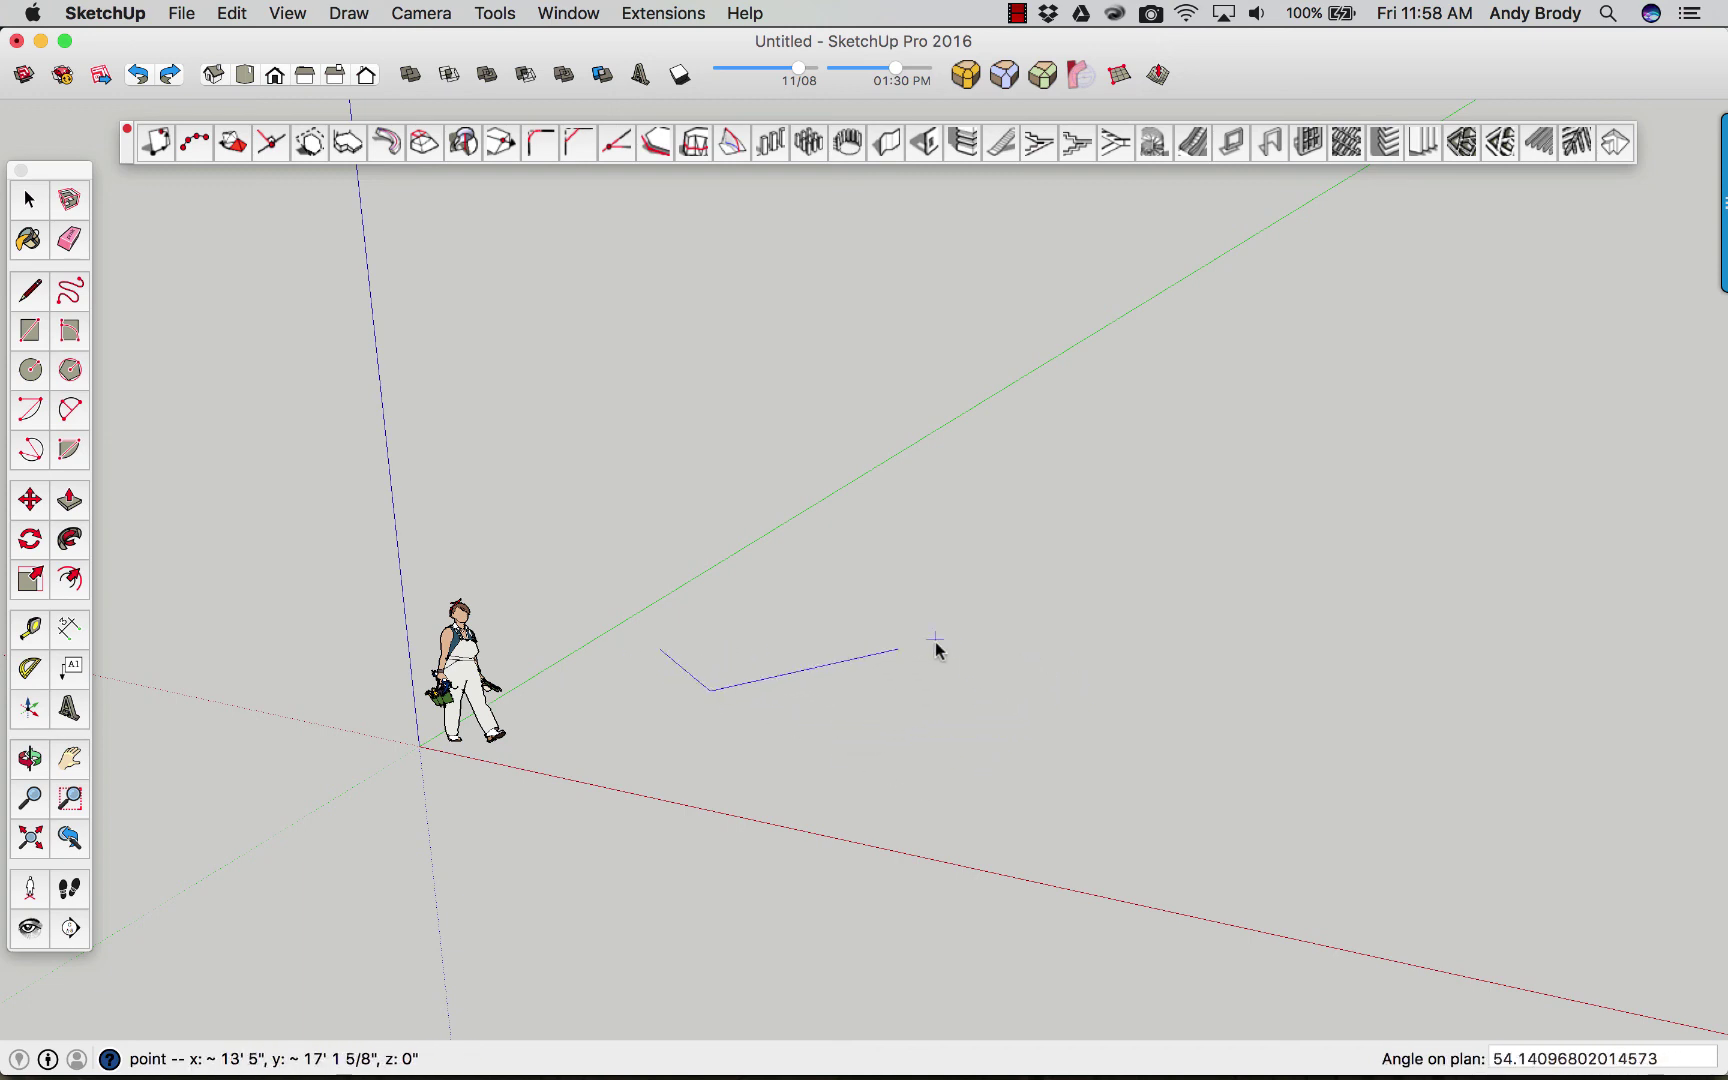
{"action": "left_click", "coordinate": [995, 744]}
Open the two-flight staircase group, inspect its treads, risers and handrail guide lines, and close the group.
{"action": "middle_click_drag", "start_coordinate": [841, 725], "coordinate": [582, 838]}
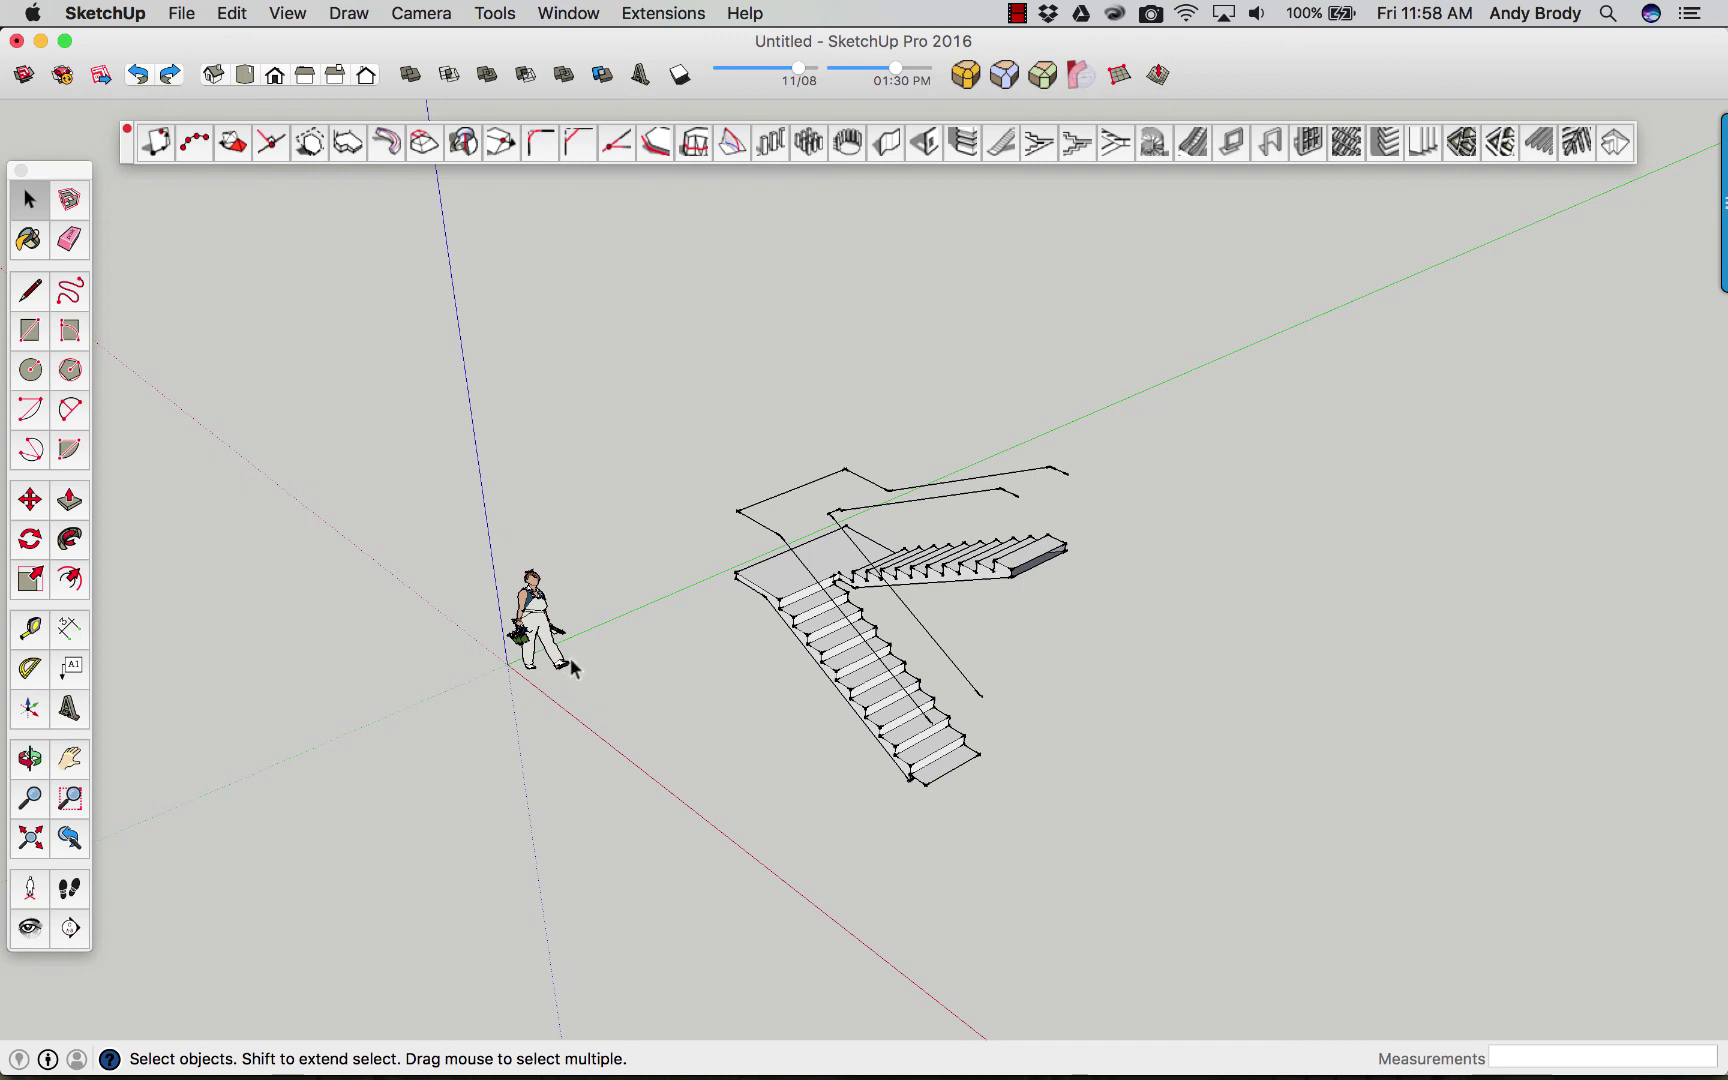
{"action": "double_click", "coordinate": [810, 603]}
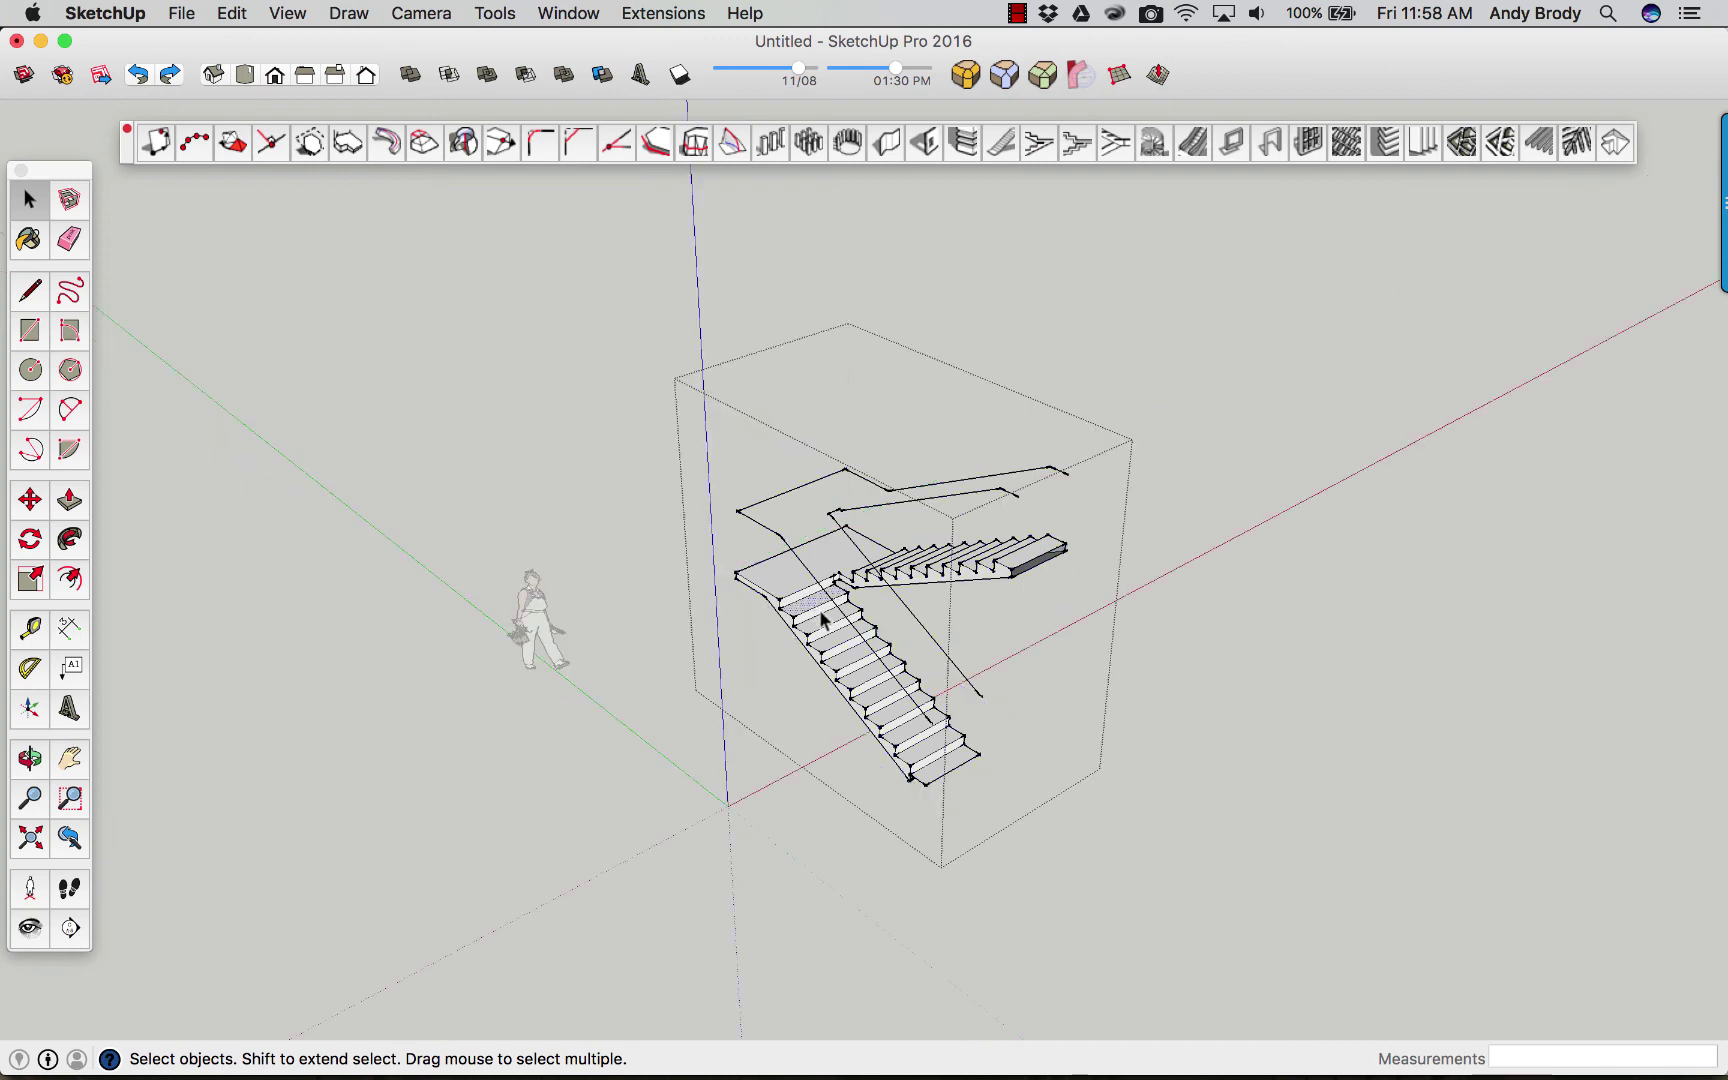
{"action": "scroll", "coordinate": [822, 625], "scroll_direction": "up", "scroll_amount": 3}
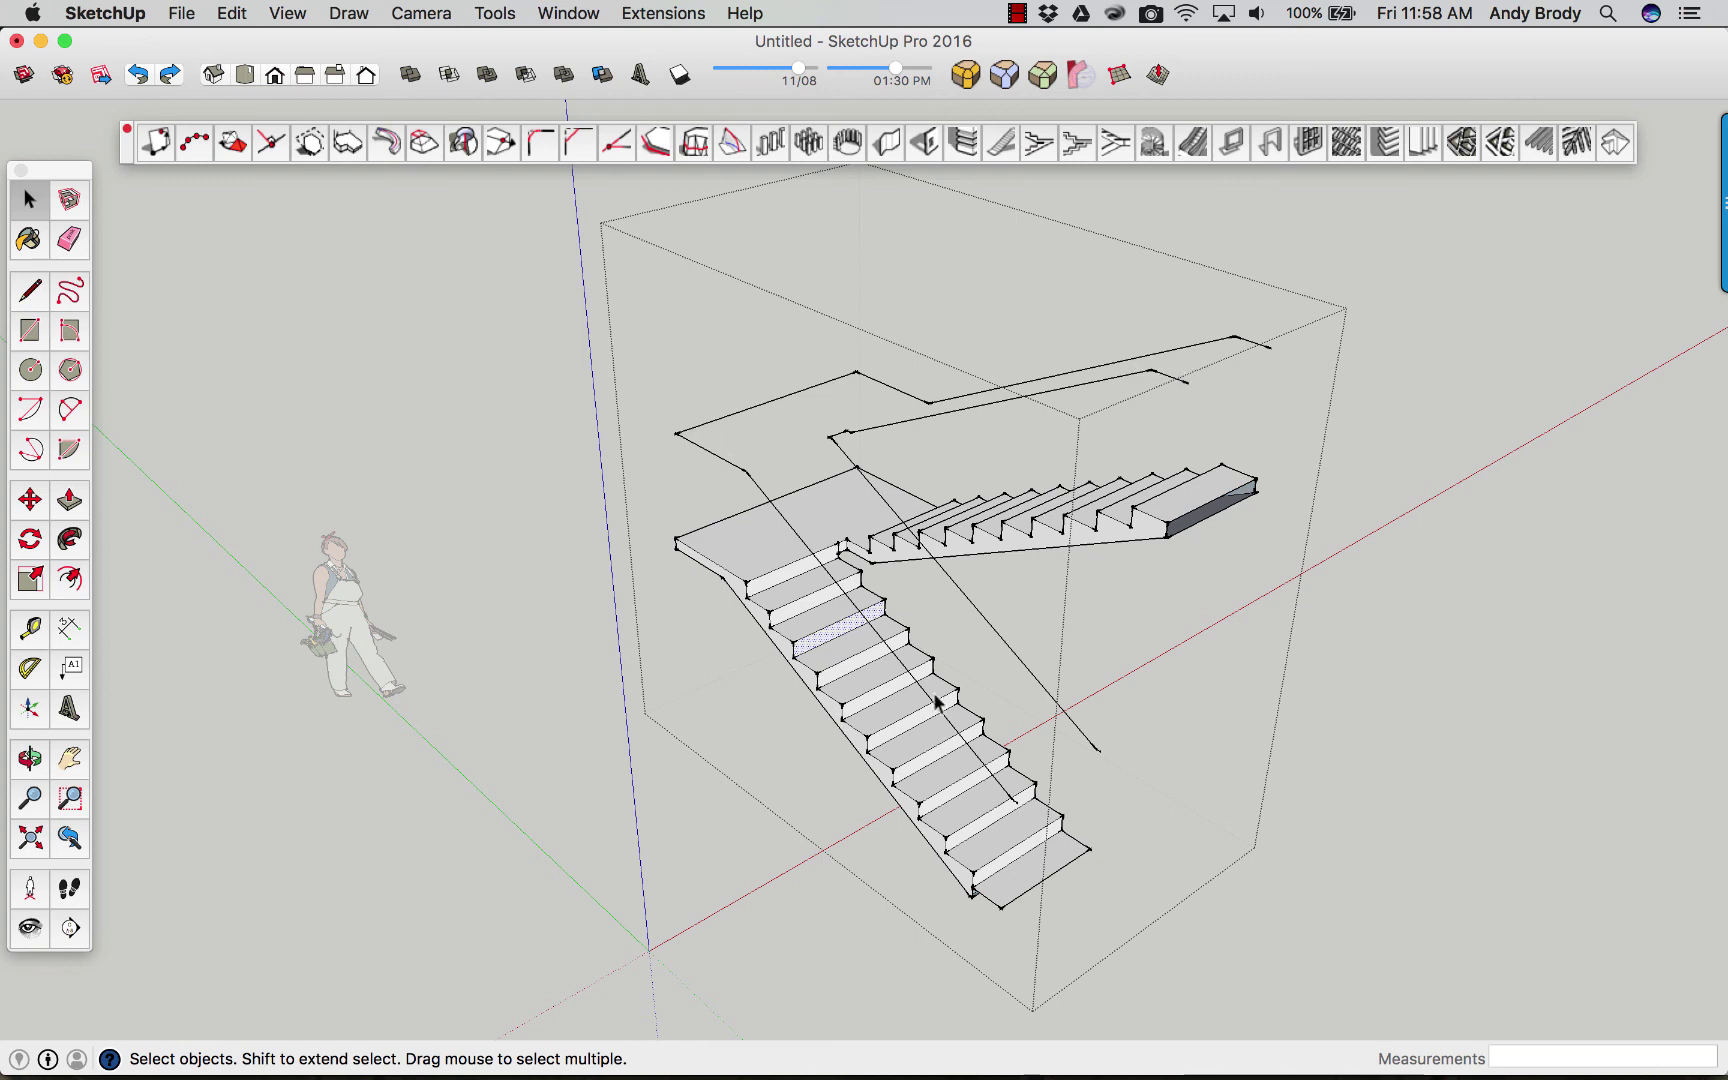
{"action": "left_click", "coordinate": [1396, 700]}
Build a Type A spiral staircase with default settings, 20 risers and handrails, between the scale figure and the two-flight stair.
{"action": "left_click", "coordinate": [1152, 144]}
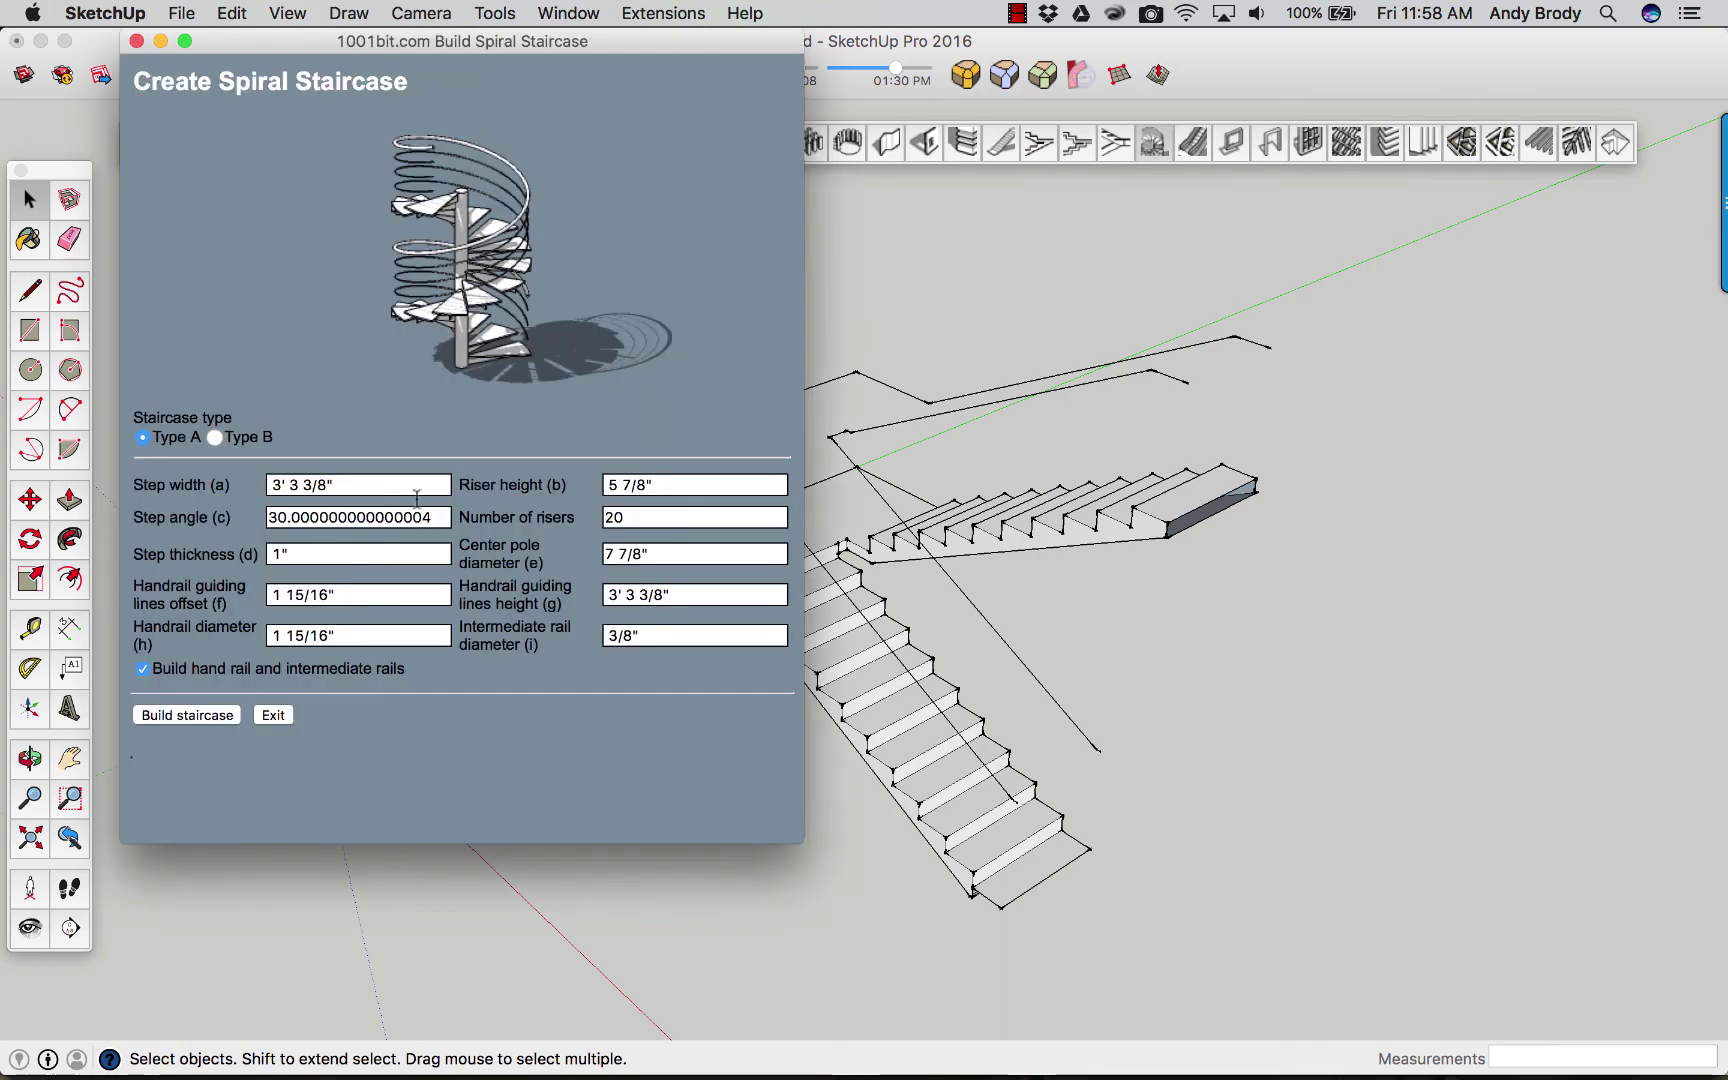
{"action": "left_click", "coordinate": [190, 716]}
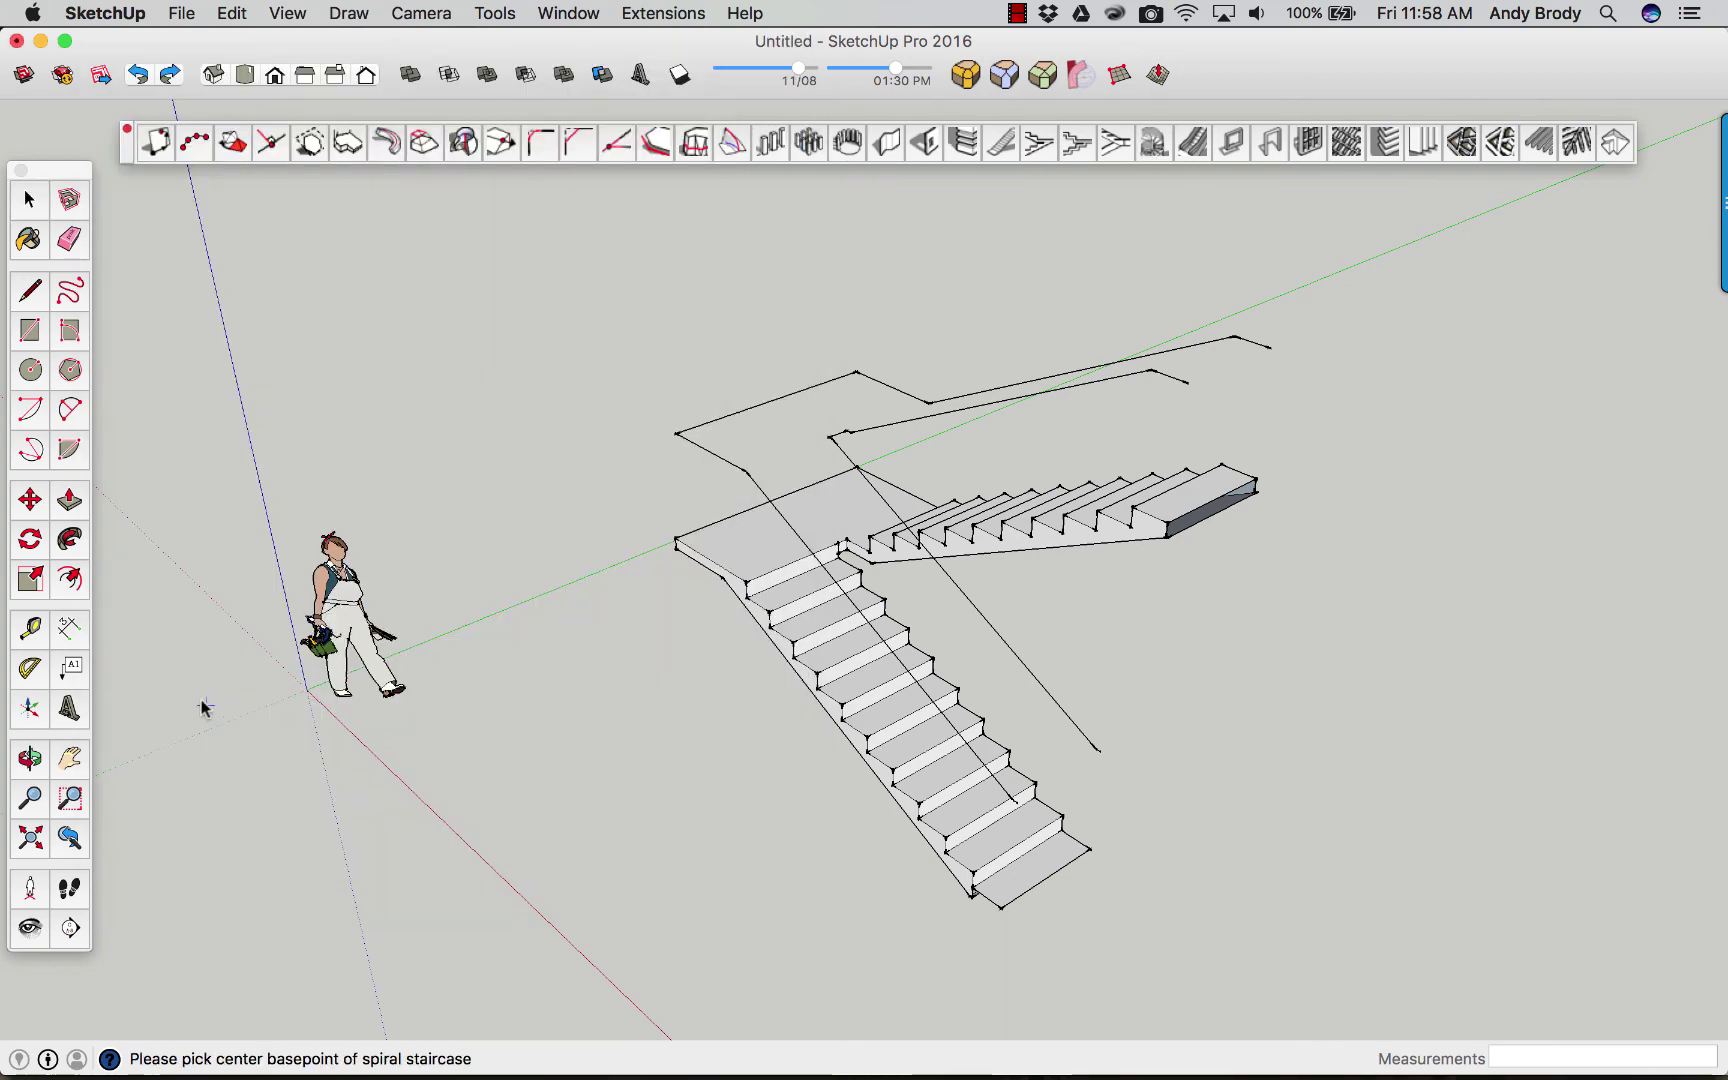
{"action": "left_click", "coordinate": [537, 796]}
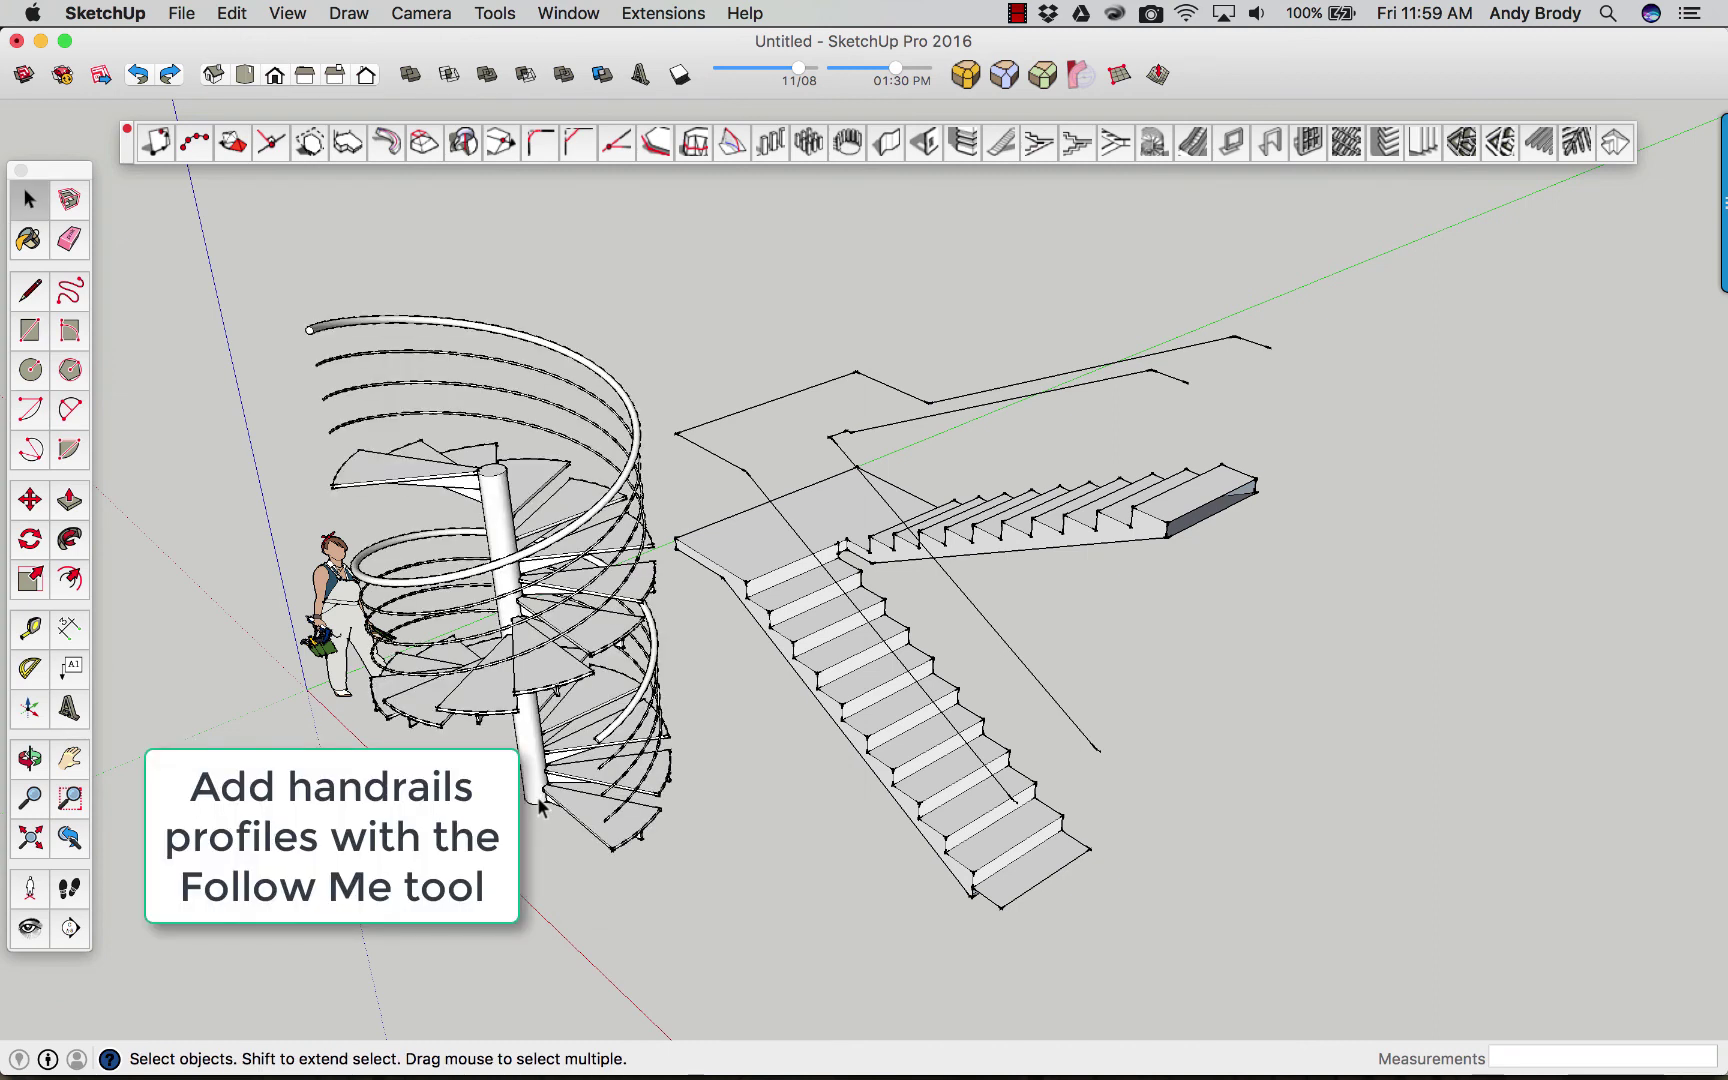
Examine the spiral staircase's handrail and intermediate rails, and compare them with the handrail guide lines on the two-flight stair.
{"action": "middle_click_drag", "start_coordinate": [390, 715], "coordinate": [400, 480]}
{"action": "scroll", "coordinate": [319, 418], "scroll_direction": "up", "scroll_amount": 6}
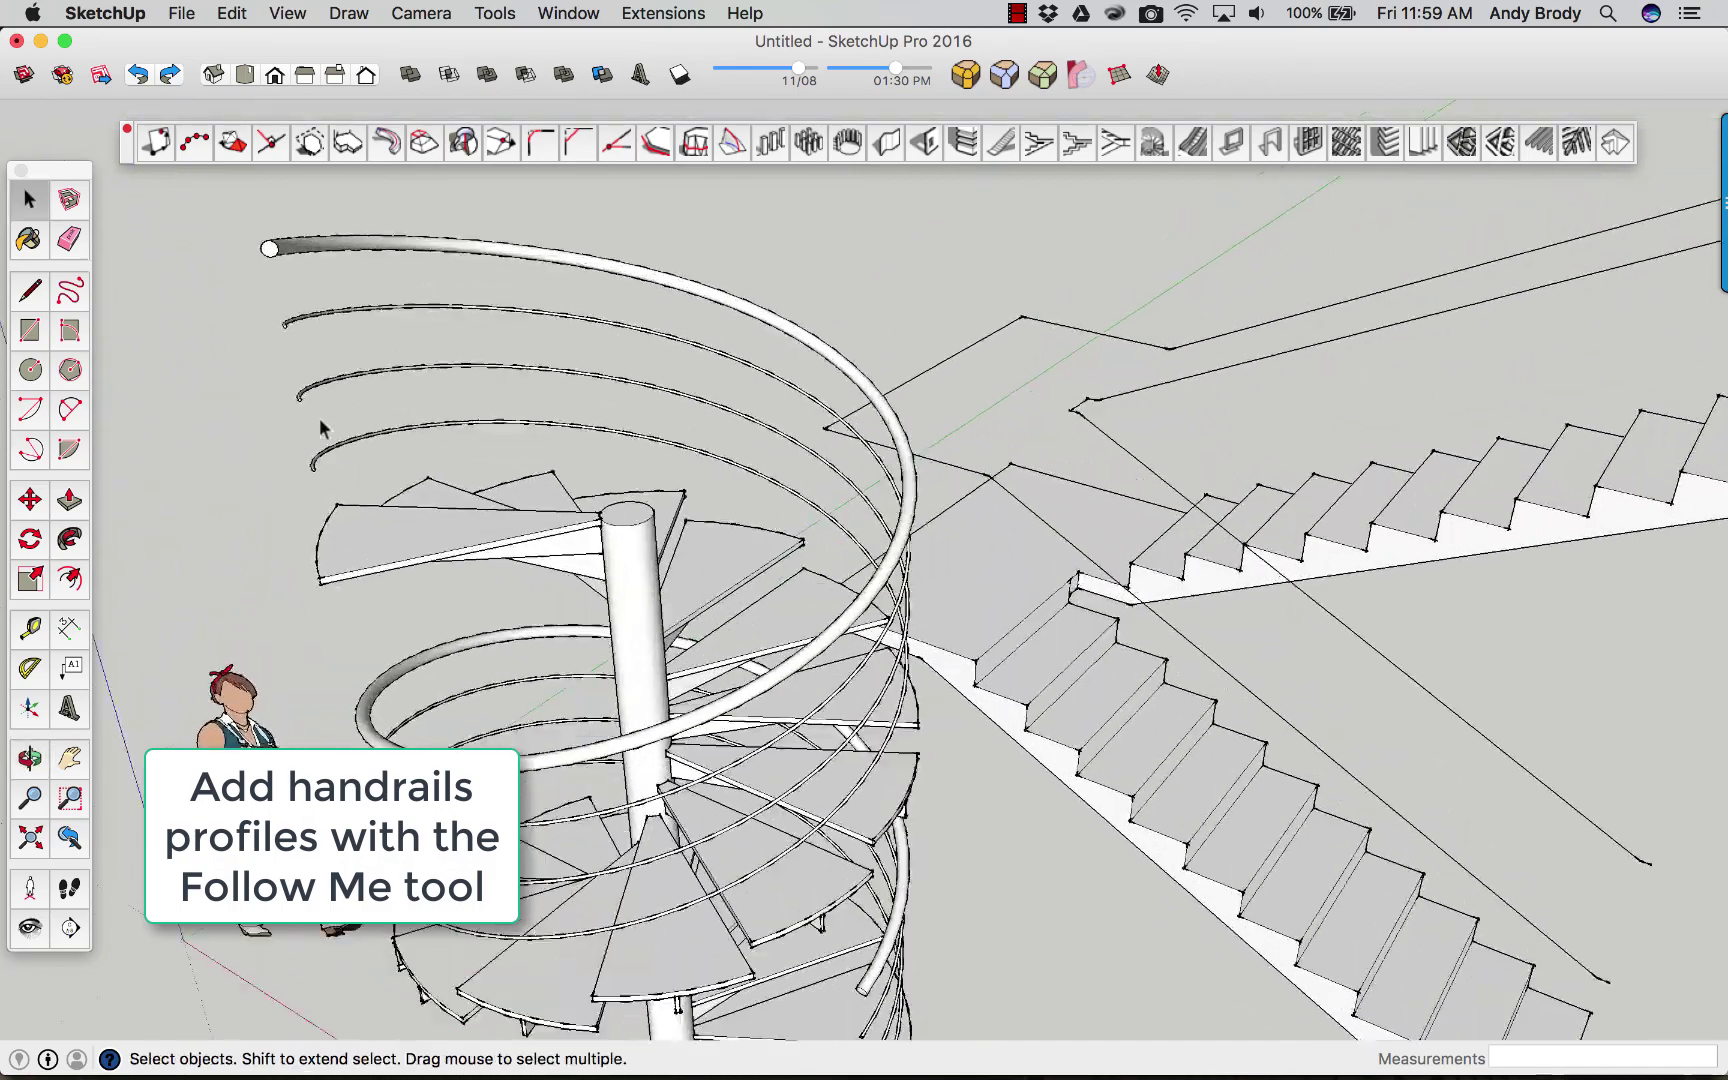
{"action": "scroll", "coordinate": [274, 328], "scroll_direction": "up", "scroll_amount": 2}
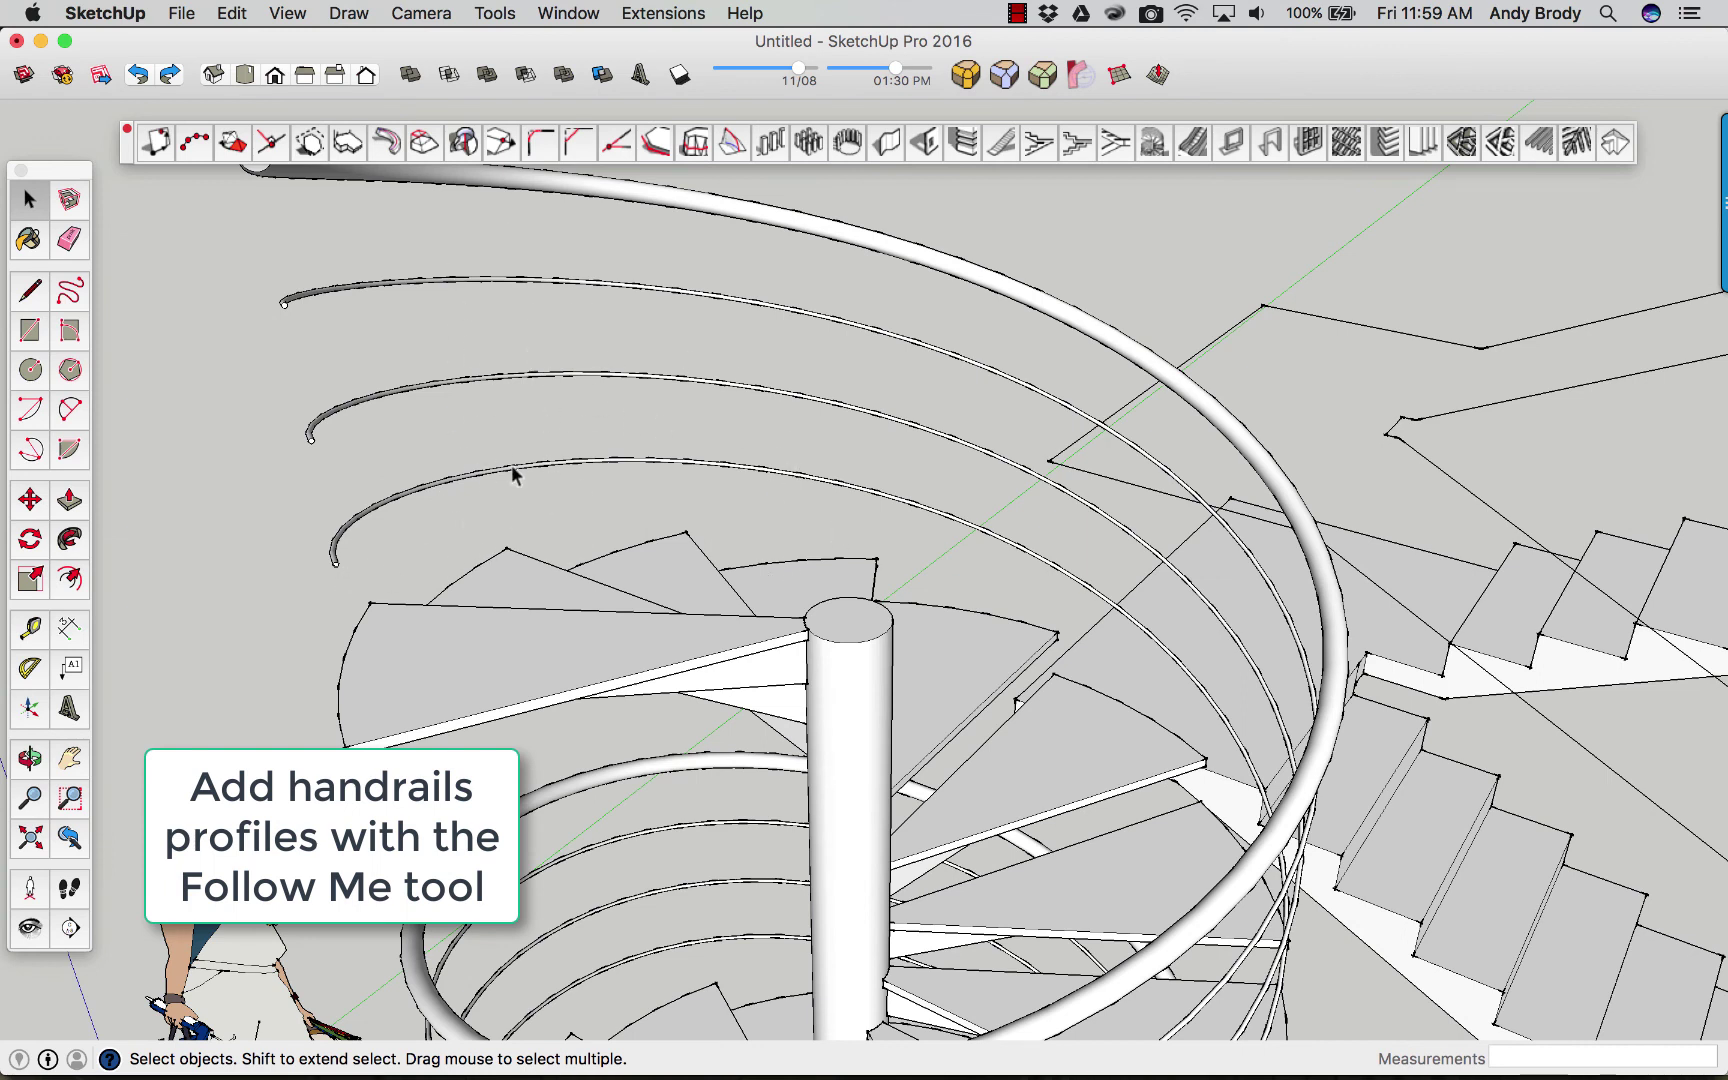
{"action": "middle_click_drag", "start_coordinate": [645, 480], "coordinate": [630, 545]}
{"action": "scroll", "coordinate": [585, 513], "scroll_direction": "down", "scroll_amount": 3}
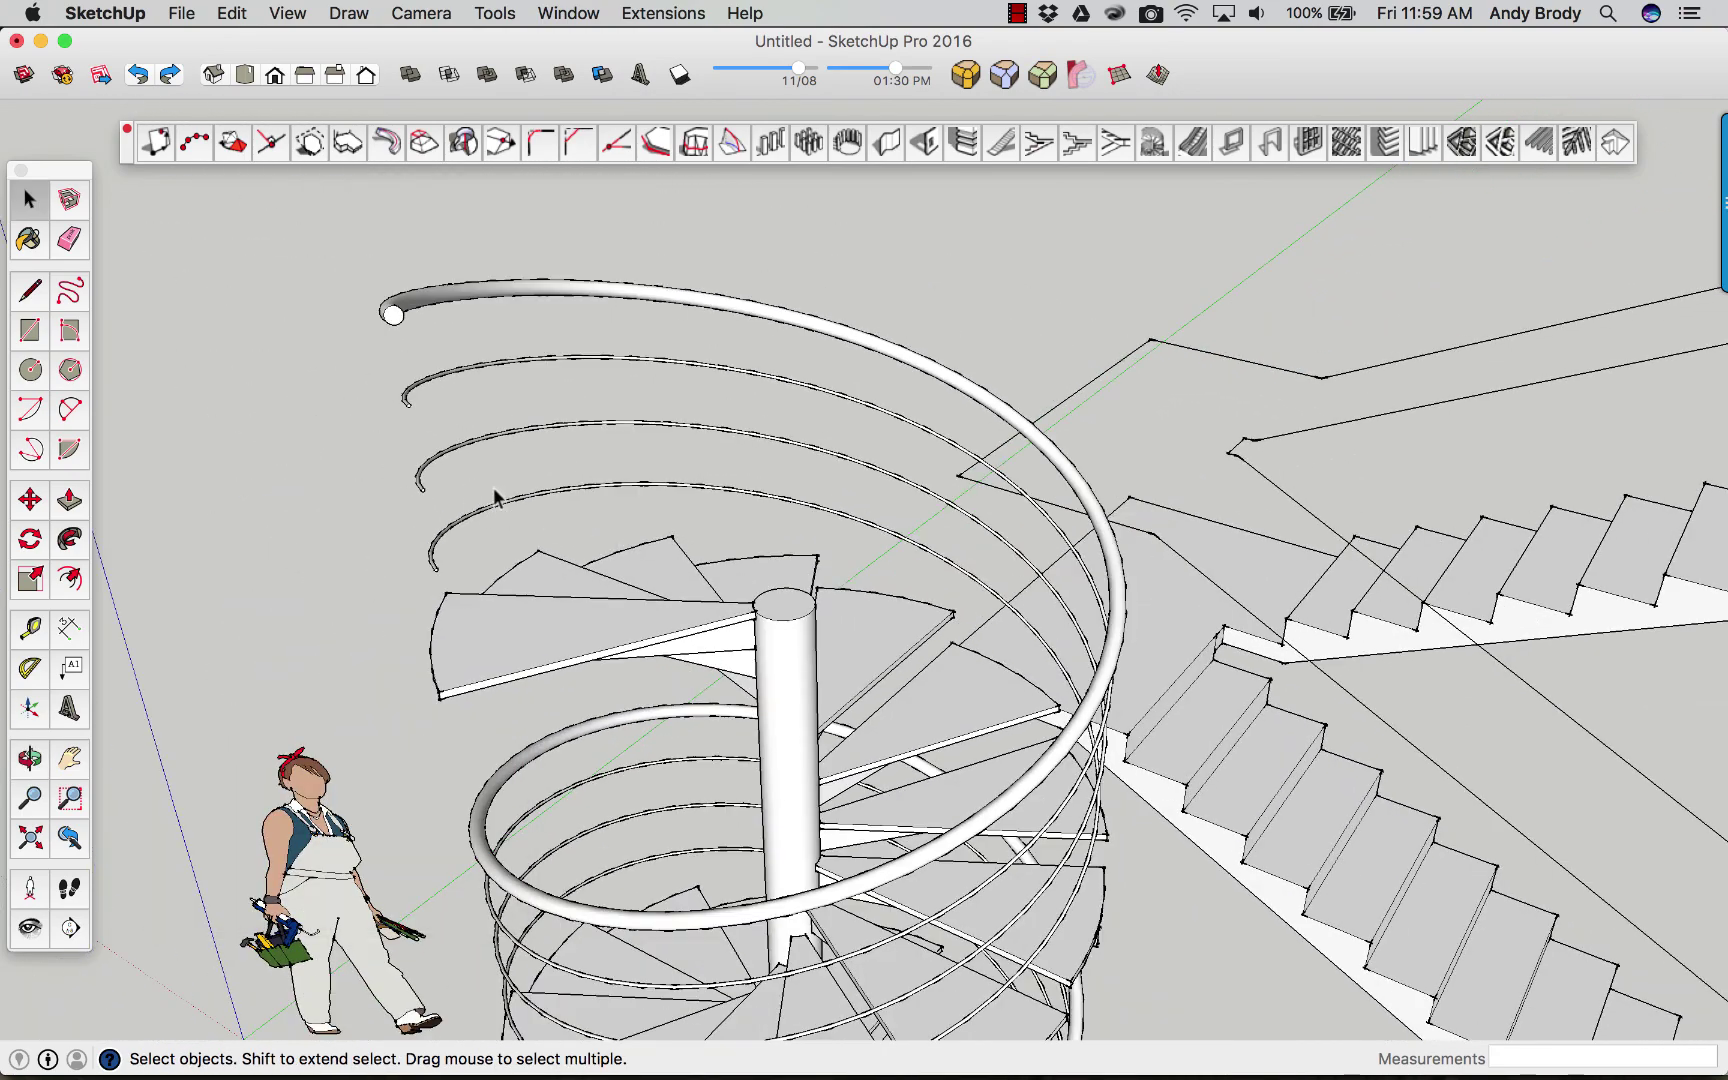
{"action": "scroll", "coordinate": [513, 512], "scroll_direction": "down", "scroll_amount": 1}
{"action": "scroll", "coordinate": [513, 512], "scroll_direction": "down", "scroll_amount": 3}
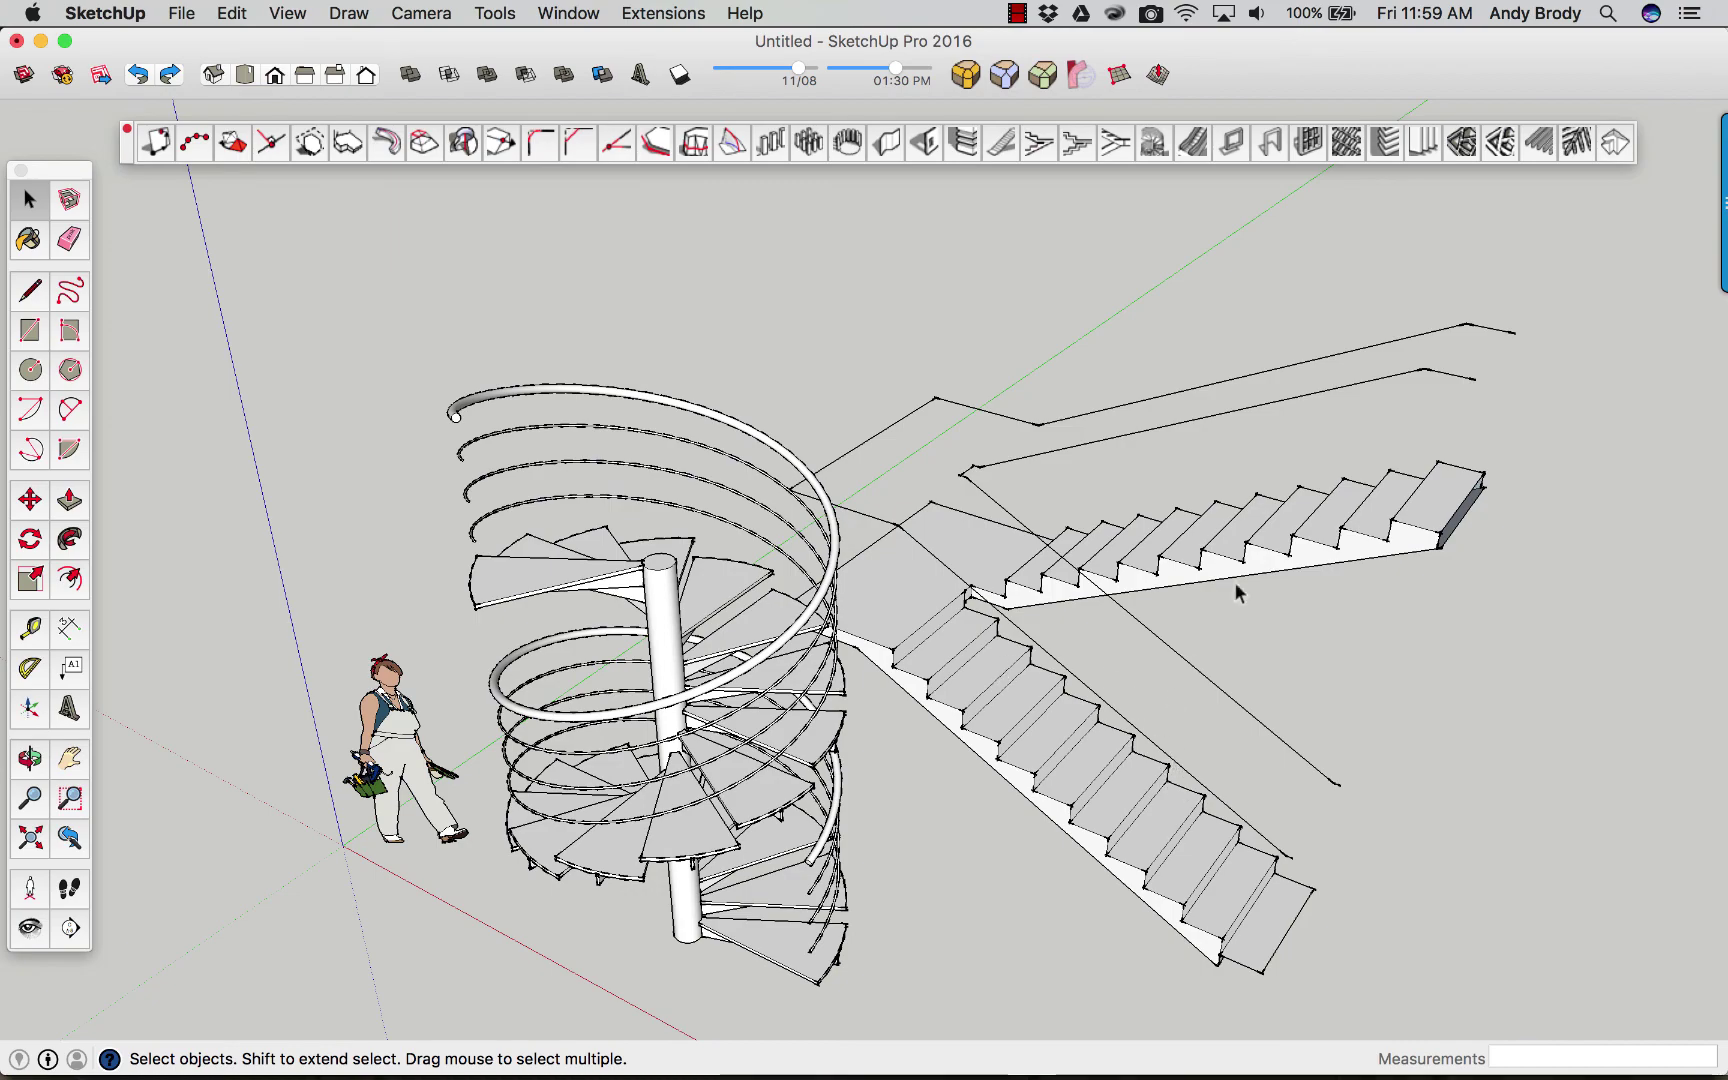
{"action": "middle_click_drag", "start_coordinate": [1087, 625], "coordinate": [778, 517]}
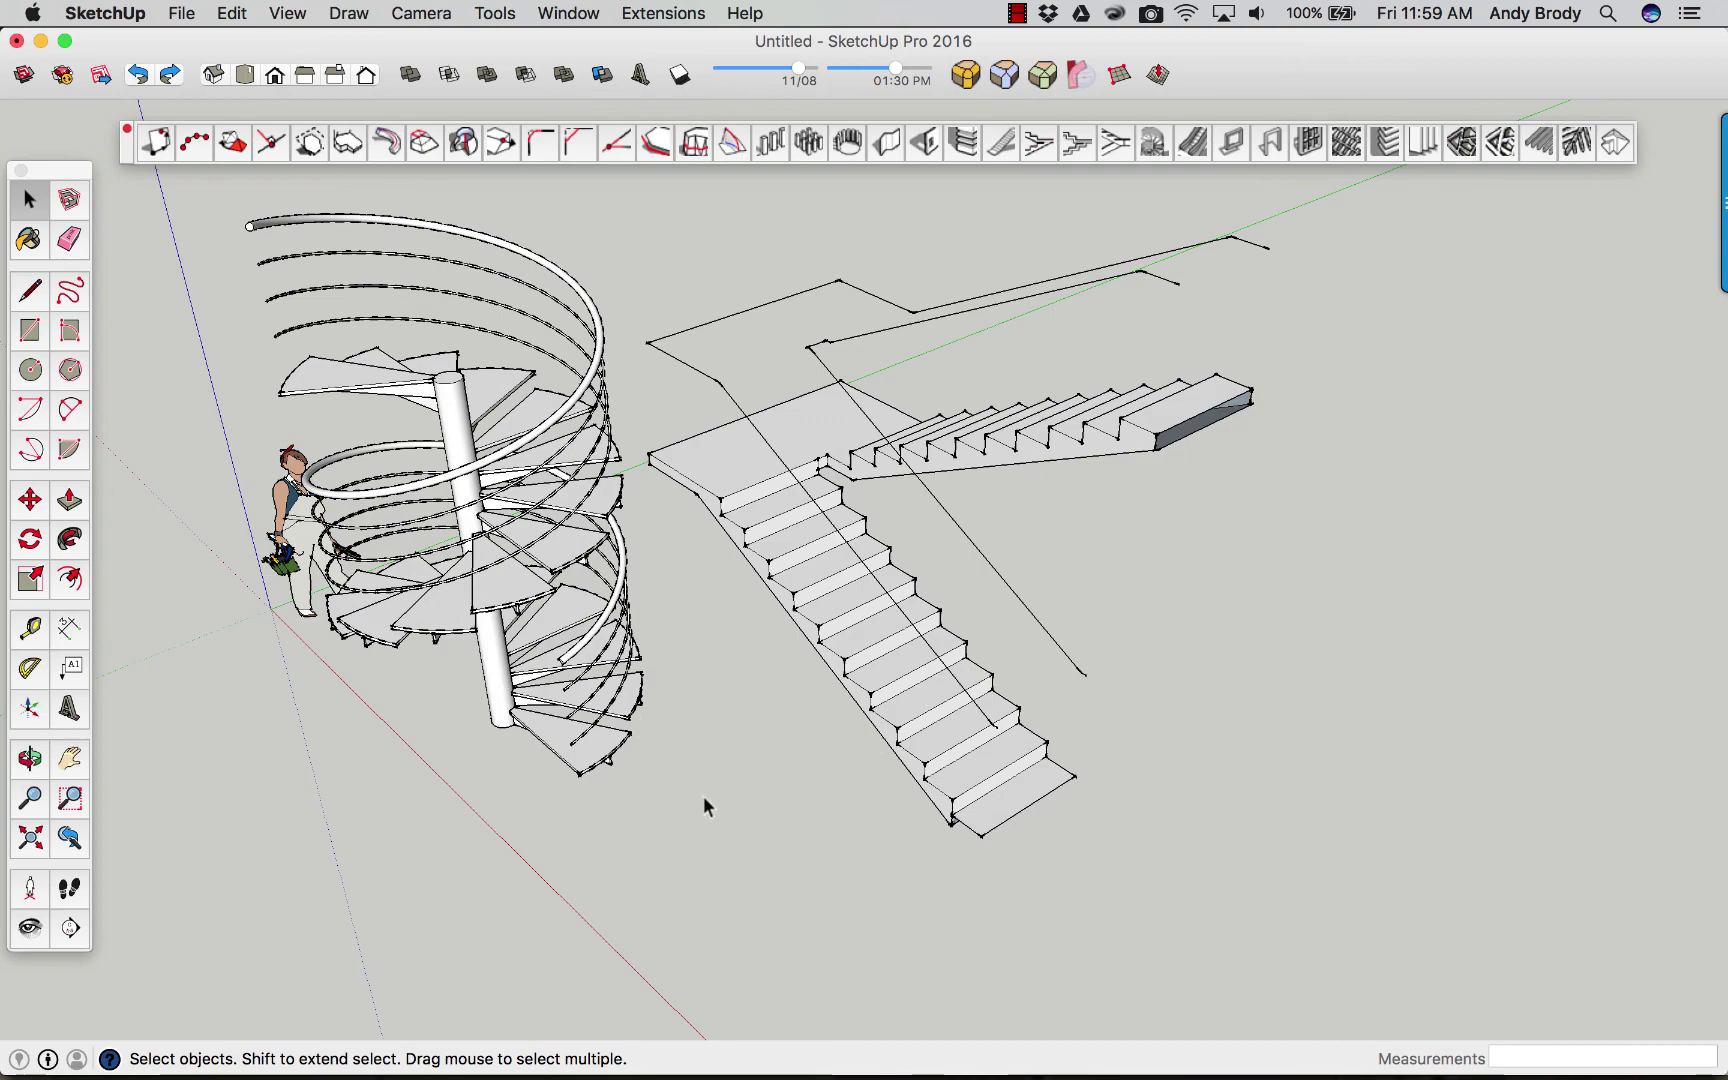
{"action": "middle_click_drag", "start_coordinate": [701, 795], "coordinate": [751, 720]}
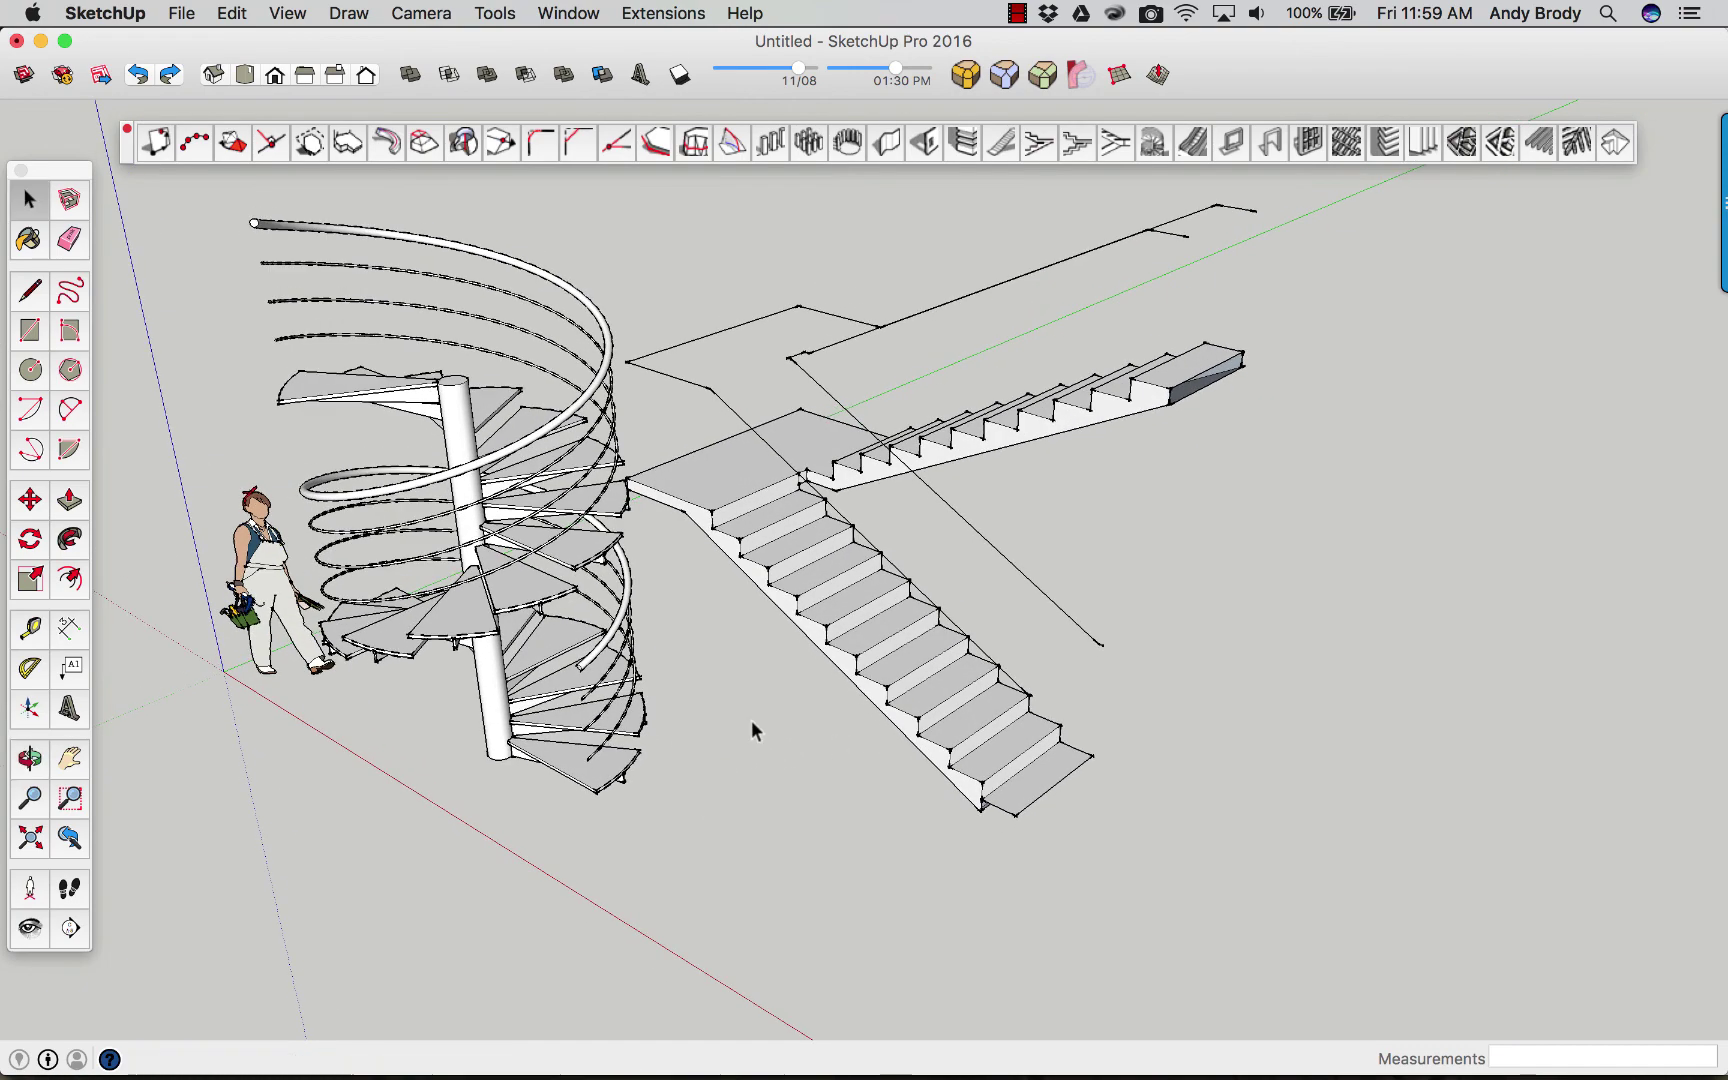